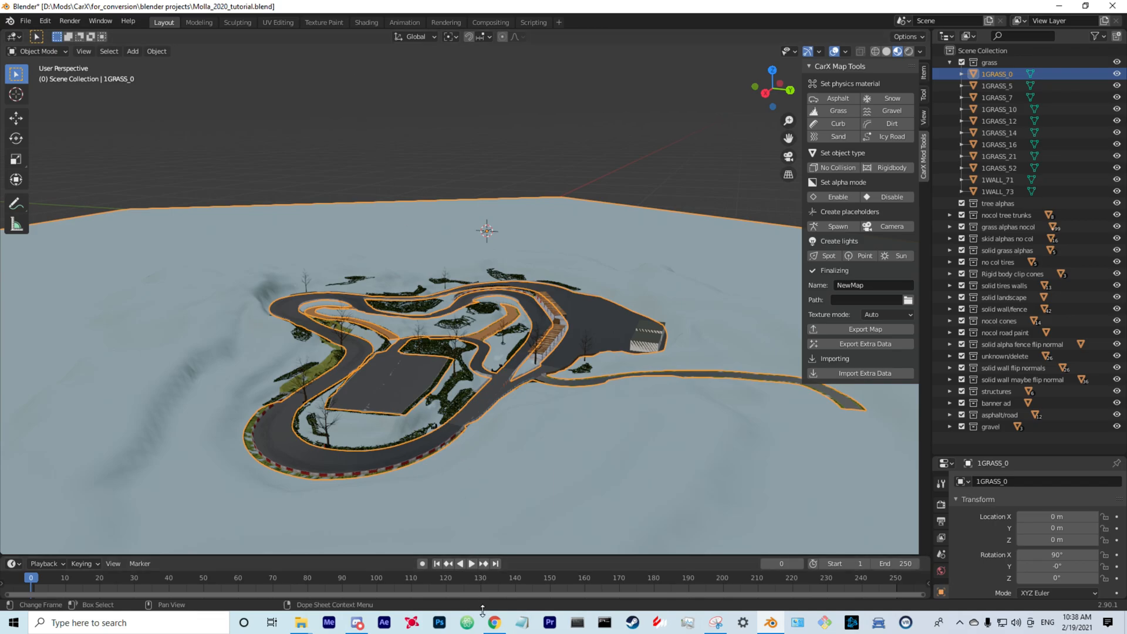
- Switch to Chrome to view the Wikipedia article on UV mapping
{"action": "mouse_move", "coordinate": [493, 630]}
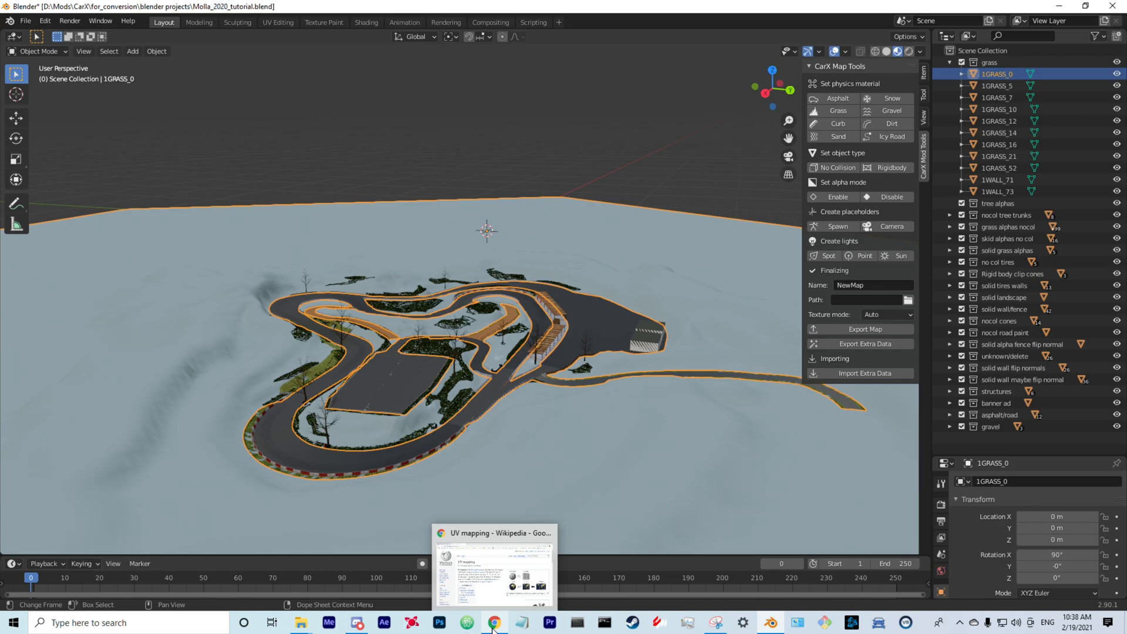
{"action": "left_click", "coordinate": [493, 626]}
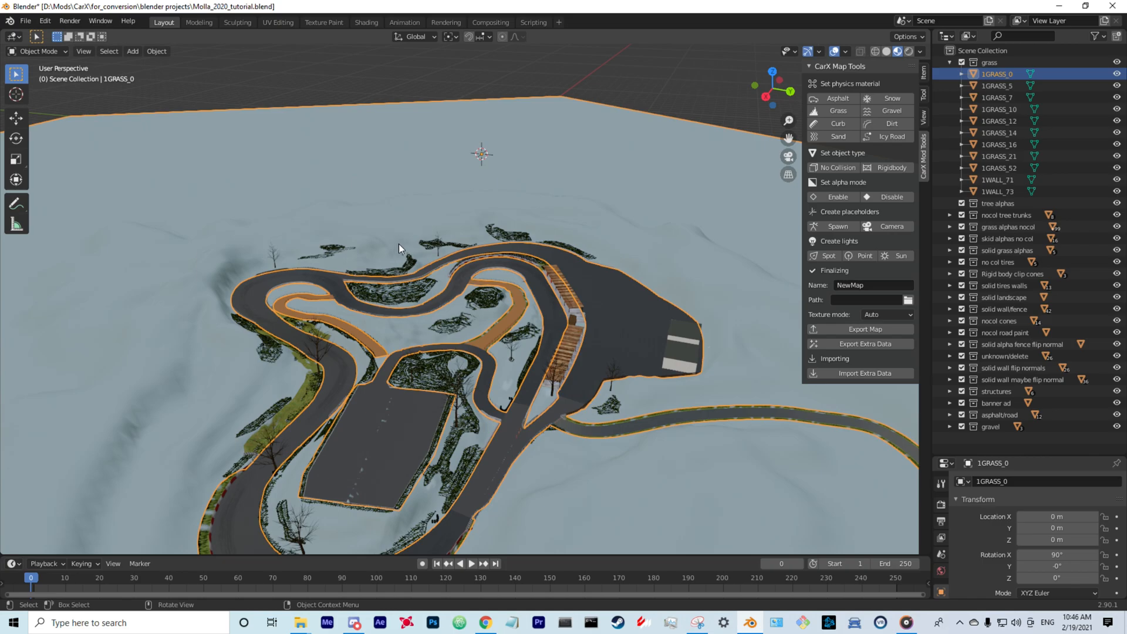
- Examine the imported track map from several angles, from the whole terrain down to the asphalt curves and gravel paths
{"action": "middle_click_drag", "start_coordinate": [385, 221], "coordinate": [475, 229]}
{"action": "scroll", "coordinate": [475, 228], "scroll_direction": "down", "scroll_amount": 3}
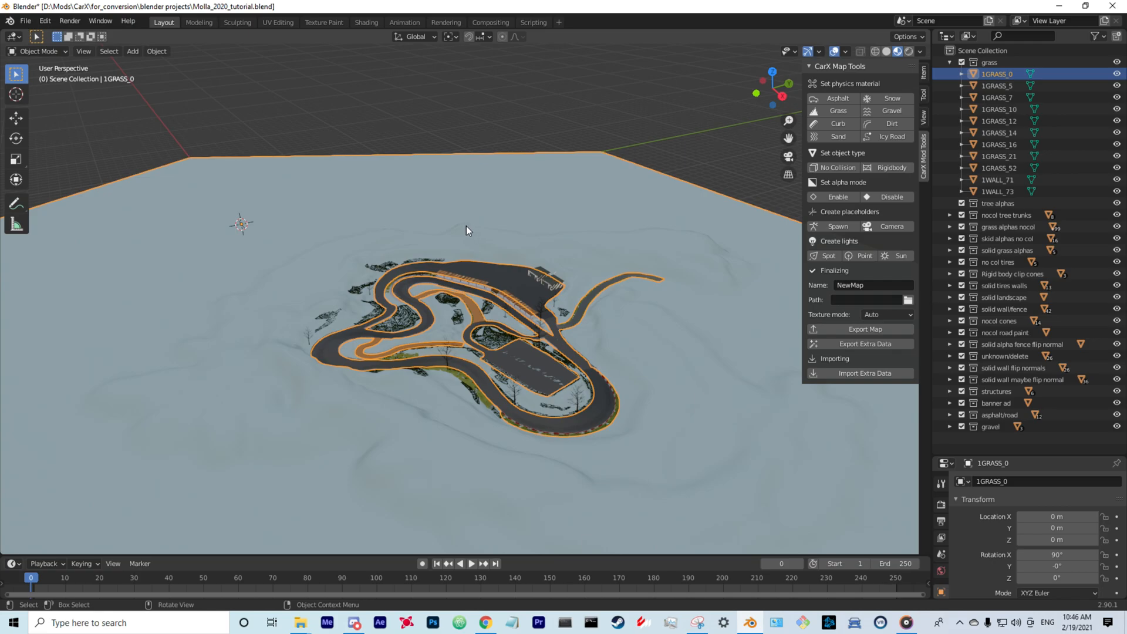
{"action": "middle_click_drag", "start_coordinate": [467, 226], "coordinate": [456, 231]}
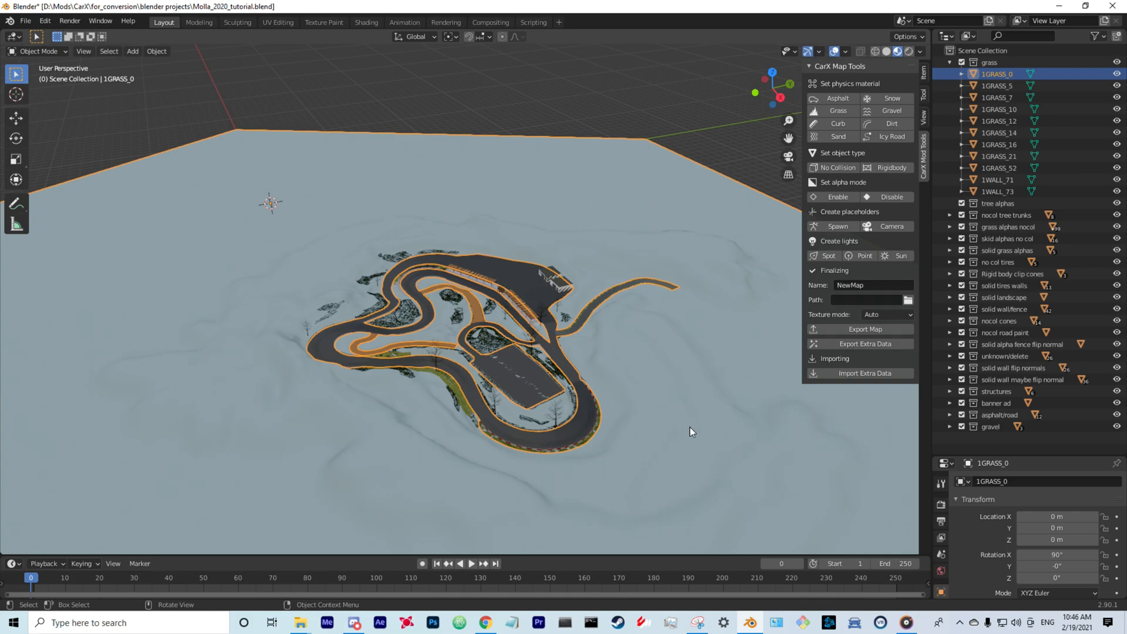
{"action": "scroll", "coordinate": [382, 382], "scroll_direction": "down", "scroll_amount": 4}
{"action": "middle_click_drag", "start_coordinate": [382, 383], "coordinate": [361, 372]}
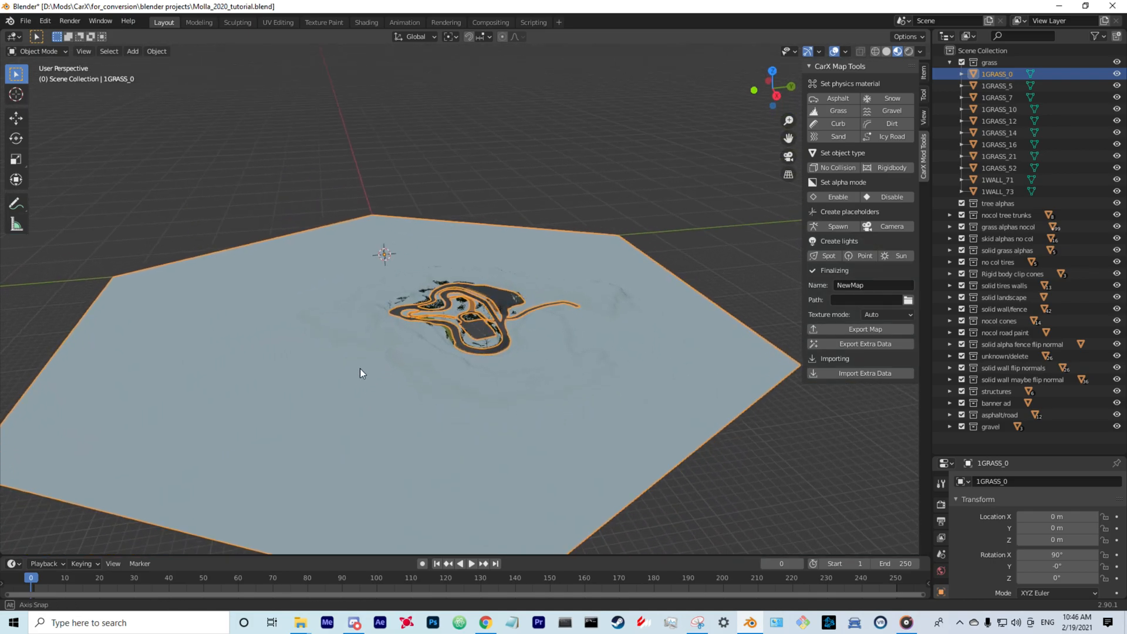
{"action": "scroll", "coordinate": [361, 370], "scroll_direction": "up", "scroll_amount": 7}
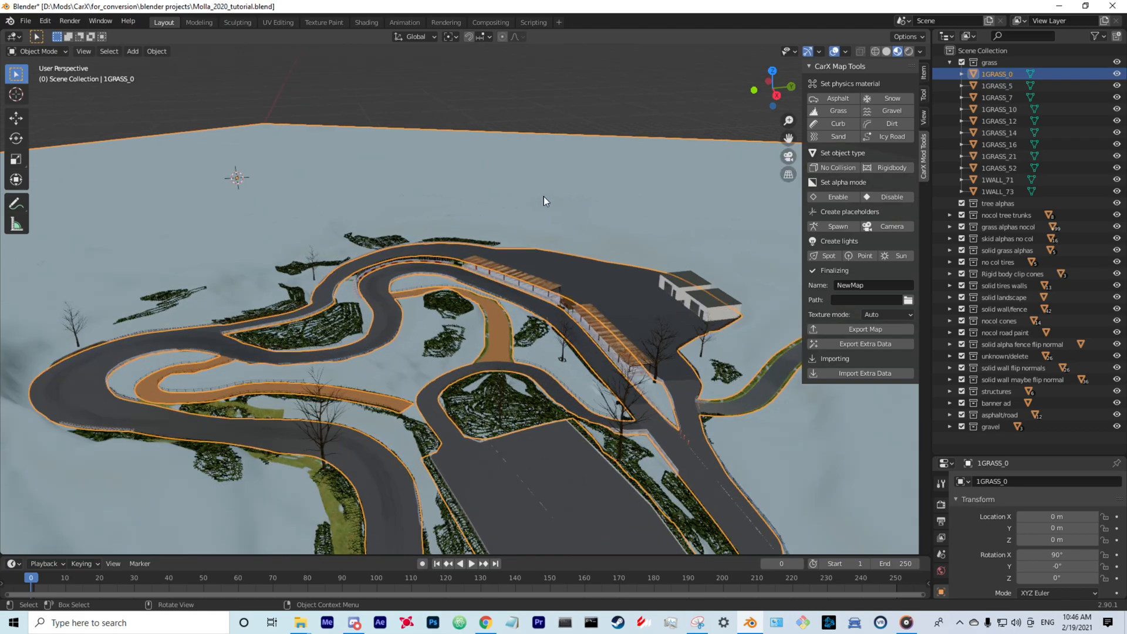
{"action": "middle_click_drag", "start_coordinate": [591, 202], "coordinate": [561, 206]}
{"action": "middle_click_drag", "start_coordinate": [580, 270], "coordinate": [465, 277]}
{"action": "scroll", "coordinate": [464, 277], "scroll_direction": "up", "scroll_amount": 3}
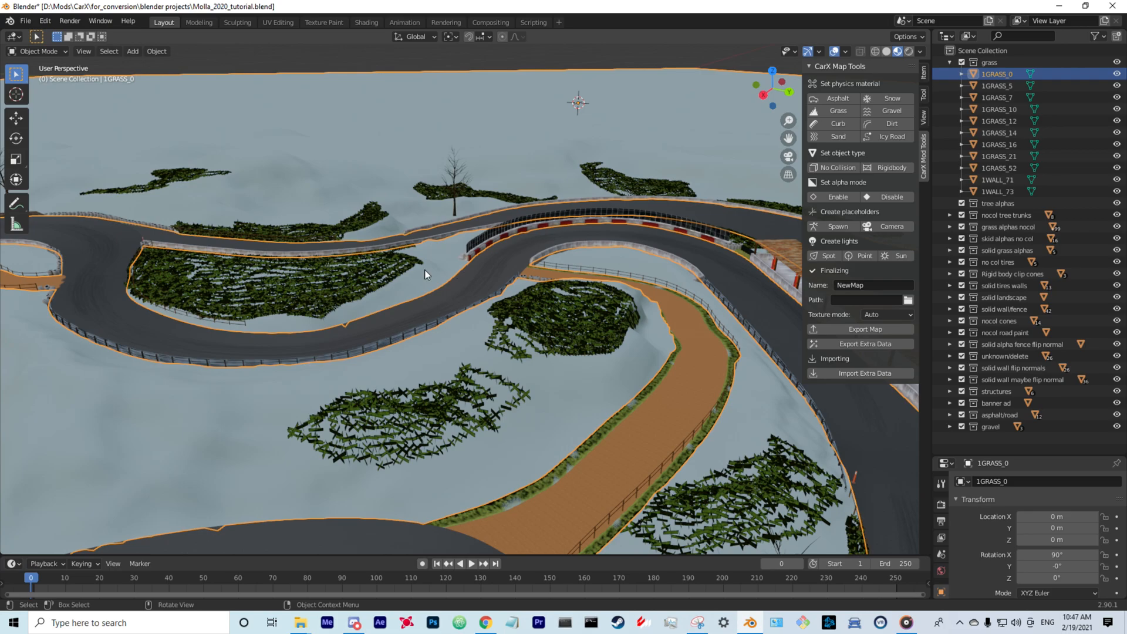
{"action": "scroll", "coordinate": [364, 255], "scroll_direction": "down", "scroll_amount": 3}
{"action": "middle_click_drag", "start_coordinate": [350, 263], "coordinate": [379, 280]}
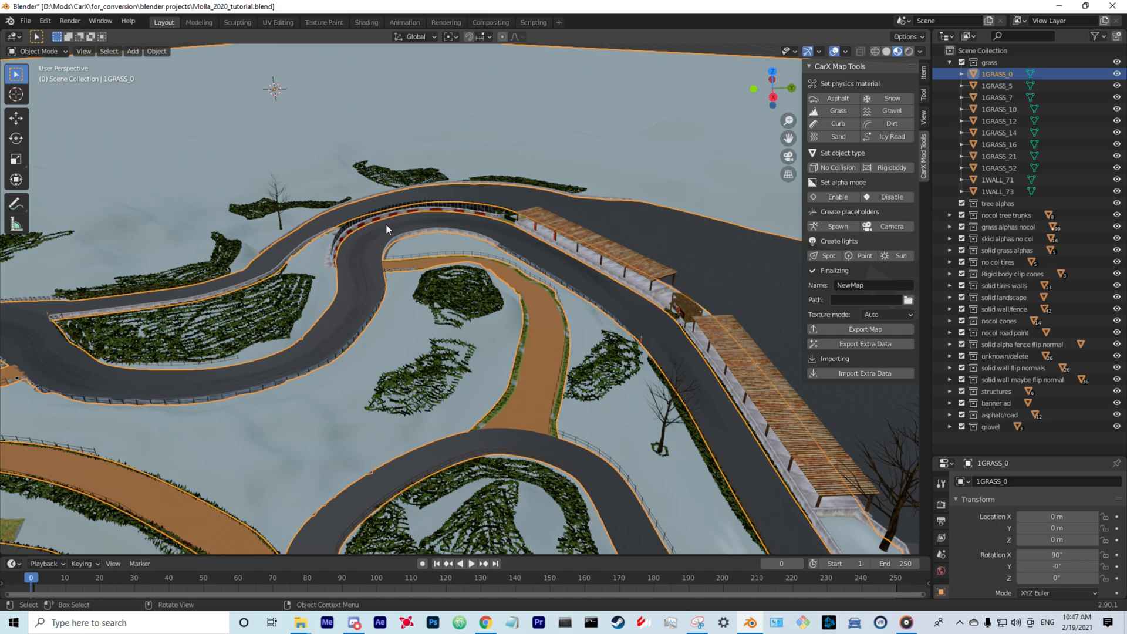
{"action": "middle_click_drag", "start_coordinate": [569, 278], "coordinate": [542, 284]}
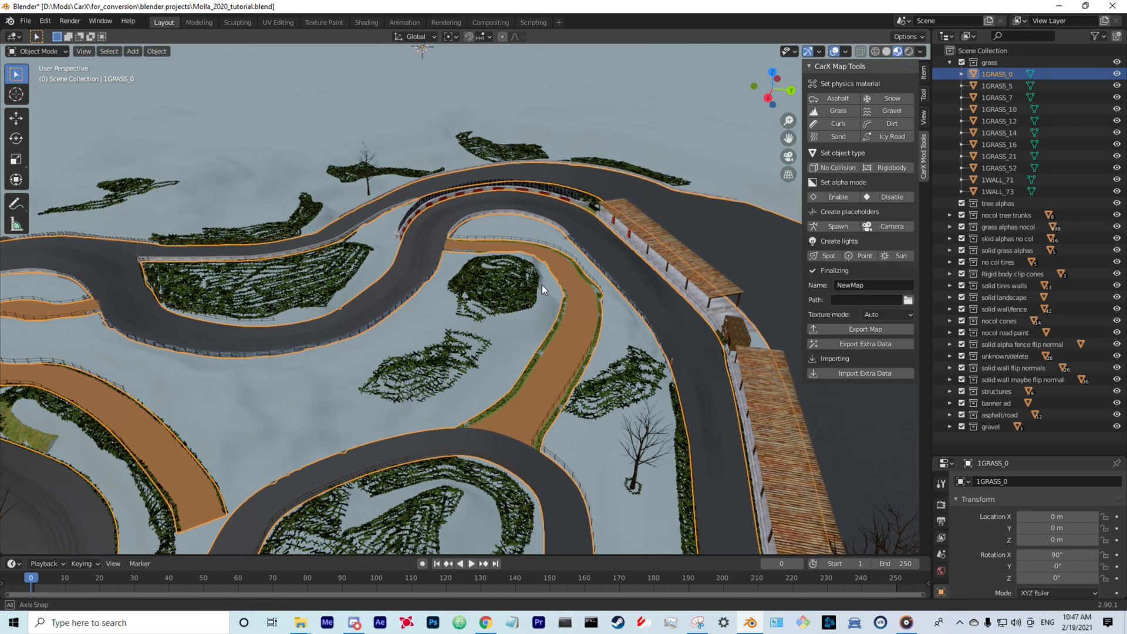
- Select the asphalt surfaces one after another to inspect how the track is split into separate objects, ending on the large paddock area
{"action": "left_click", "coordinate": [717, 230]}
{"action": "scroll", "coordinate": [702, 237], "scroll_direction": "down", "scroll_amount": 2}
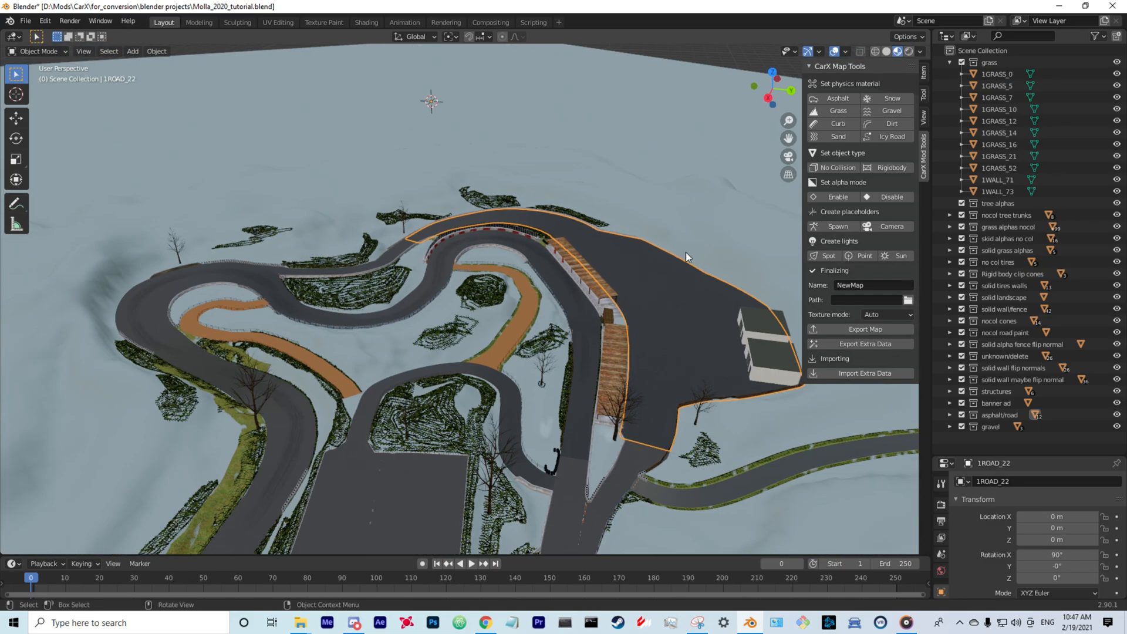
{"action": "left_click", "coordinate": [572, 421]}
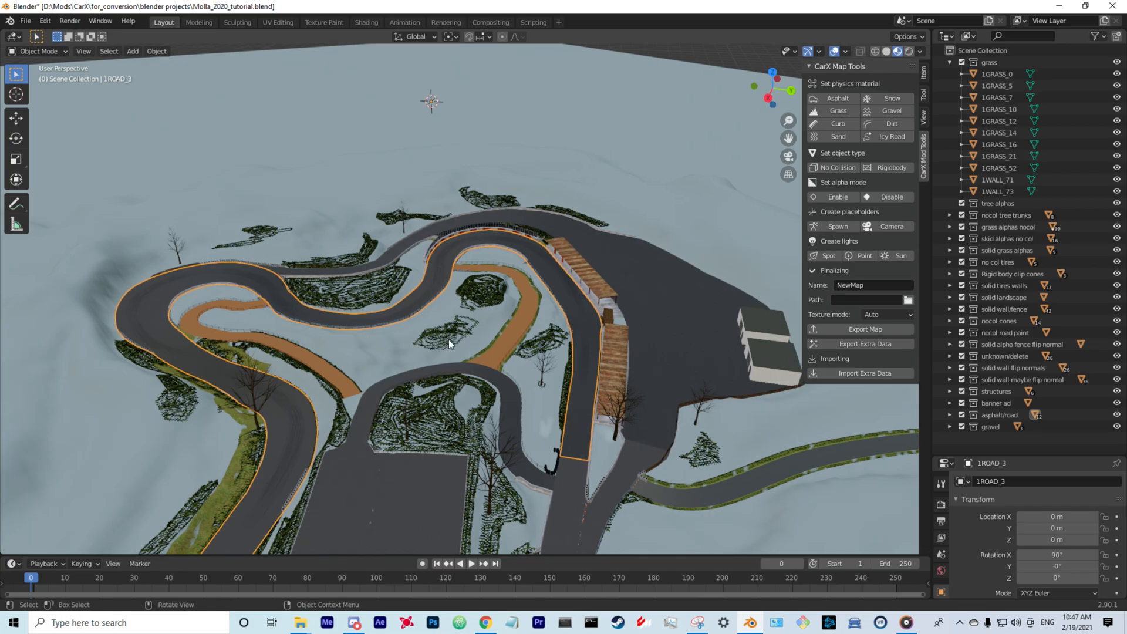
{"action": "left_click", "coordinate": [284, 468]}
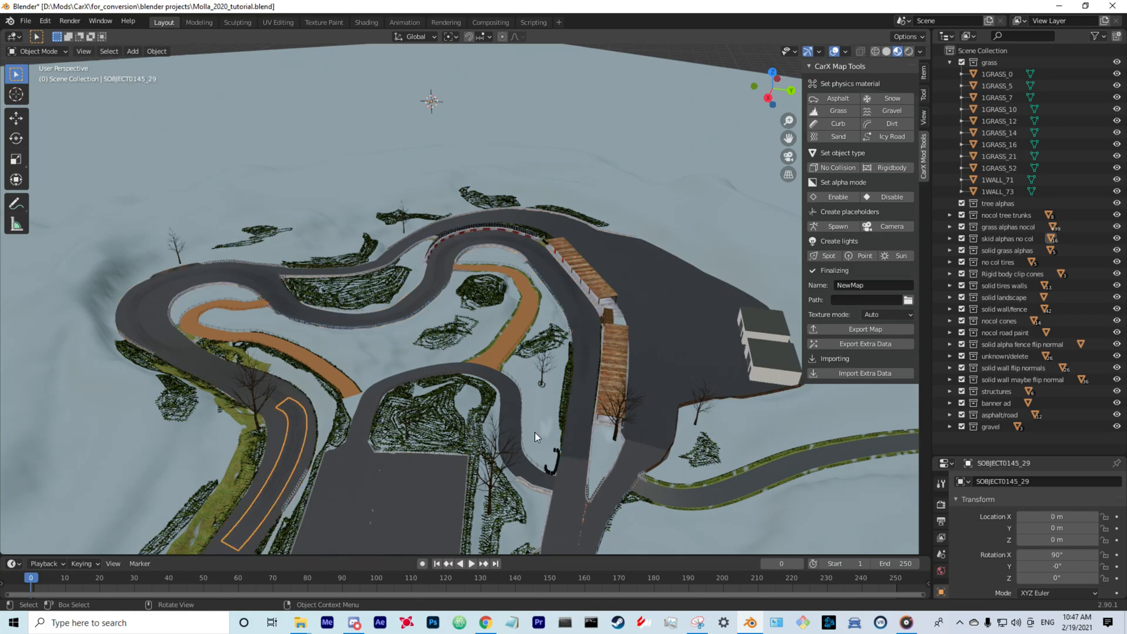
{"action": "left_click", "coordinate": [574, 483]}
{"action": "left_click", "coordinate": [649, 453]}
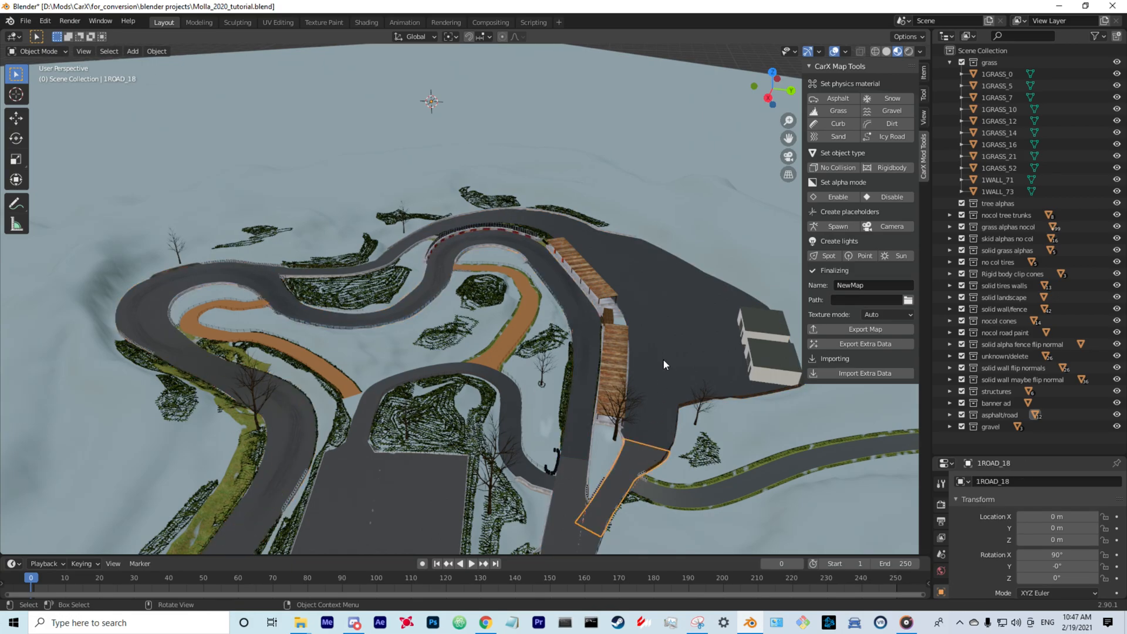
{"action": "left_click", "coordinate": [662, 338]}
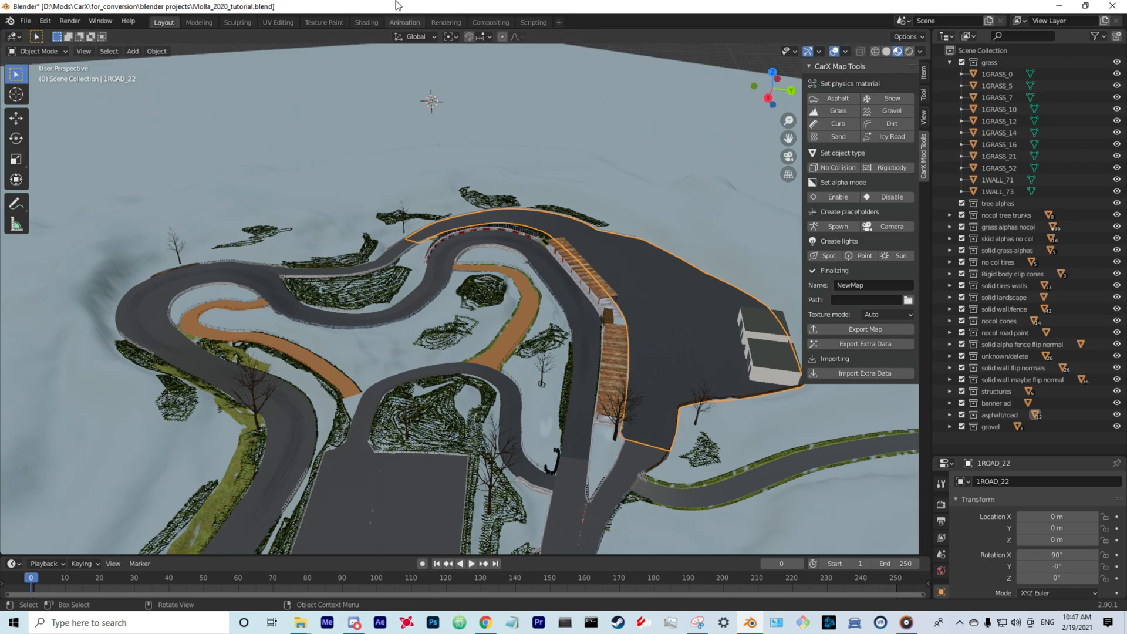
- Switch to the Shading workspace and select the main road loop to check which material it uses
{"action": "left_click", "coordinate": [367, 23]}
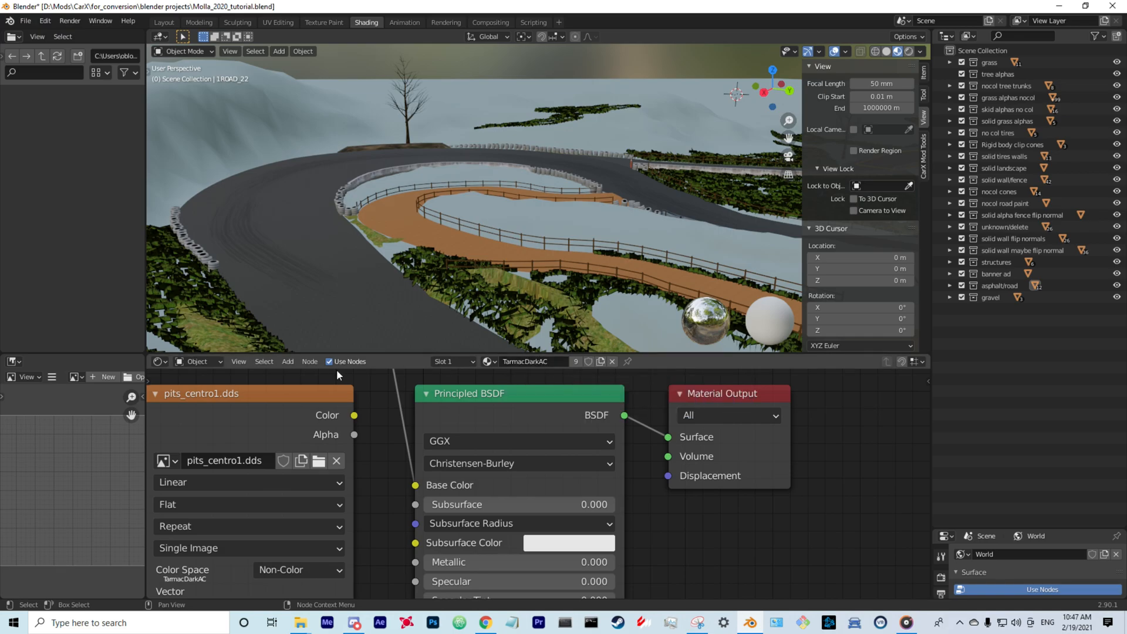
{"action": "middle_click_drag", "start_coordinate": [372, 424], "coordinate": [458, 242]}
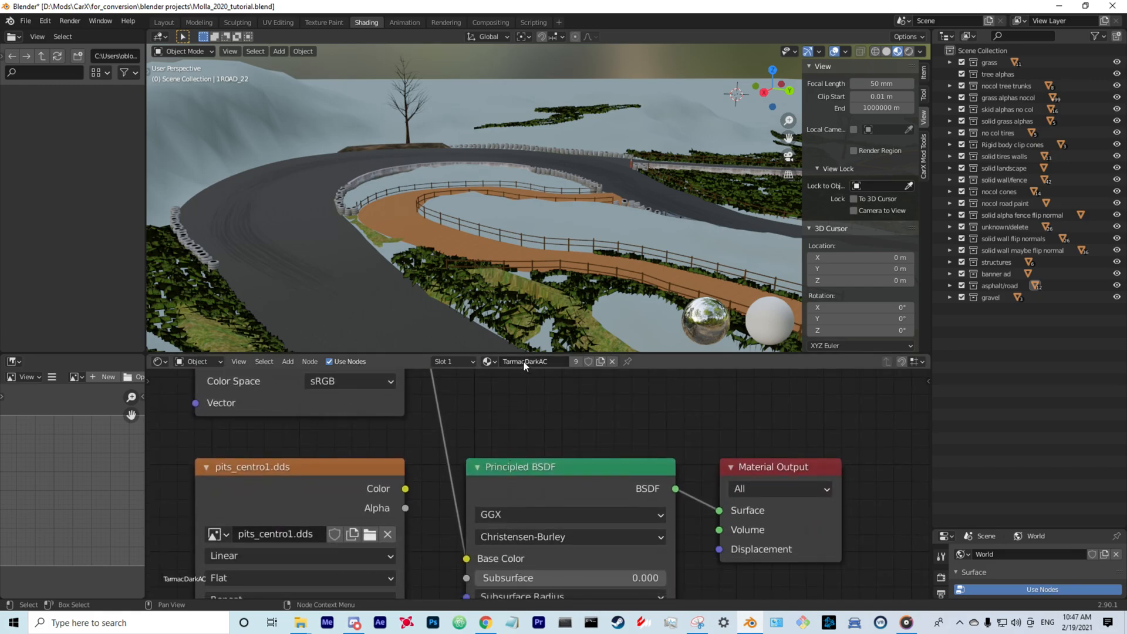
{"action": "left_click", "coordinate": [379, 295]}
{"action": "middle_click_drag", "start_coordinate": [390, 314], "coordinate": [435, 274]}
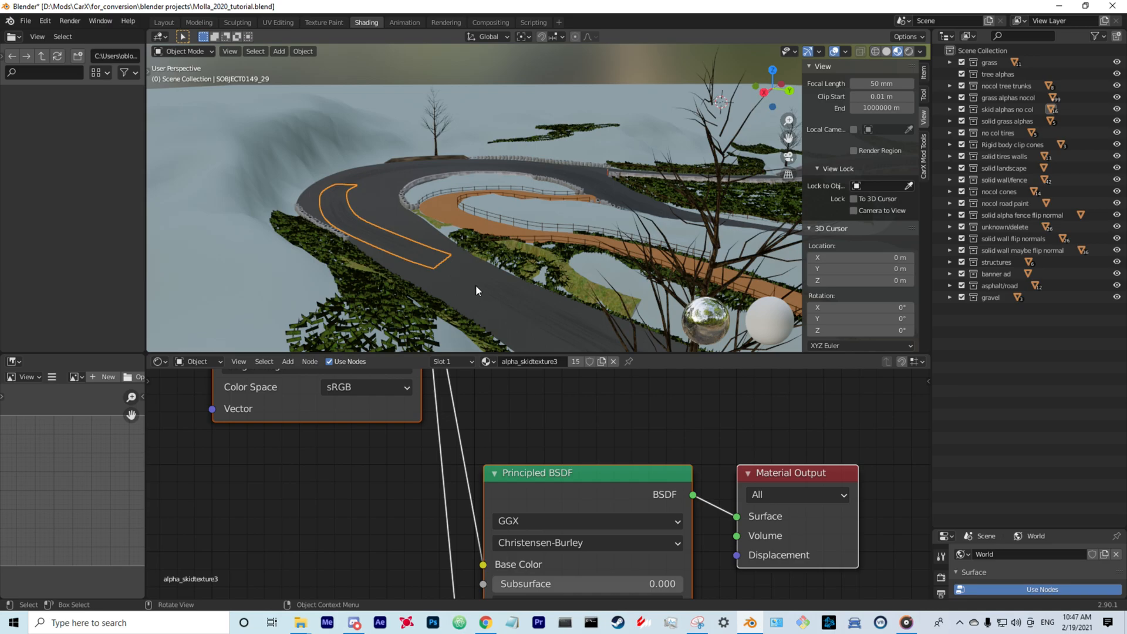
{"action": "left_click", "coordinate": [457, 279]}
{"action": "left_click", "coordinate": [444, 303]}
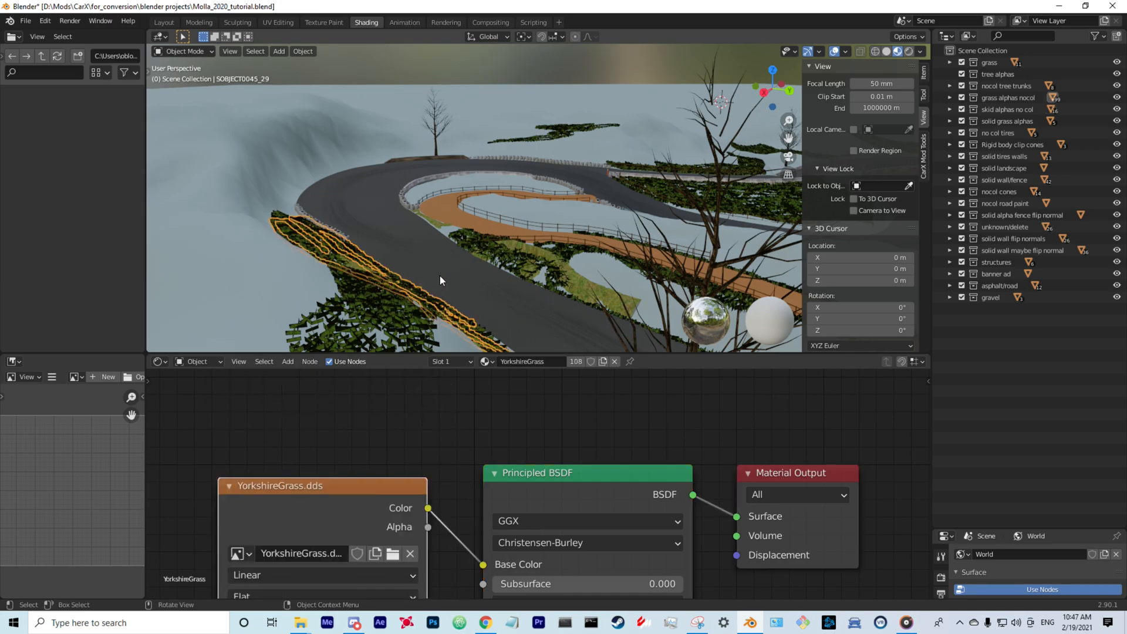
{"action": "left_click", "coordinate": [440, 279]}
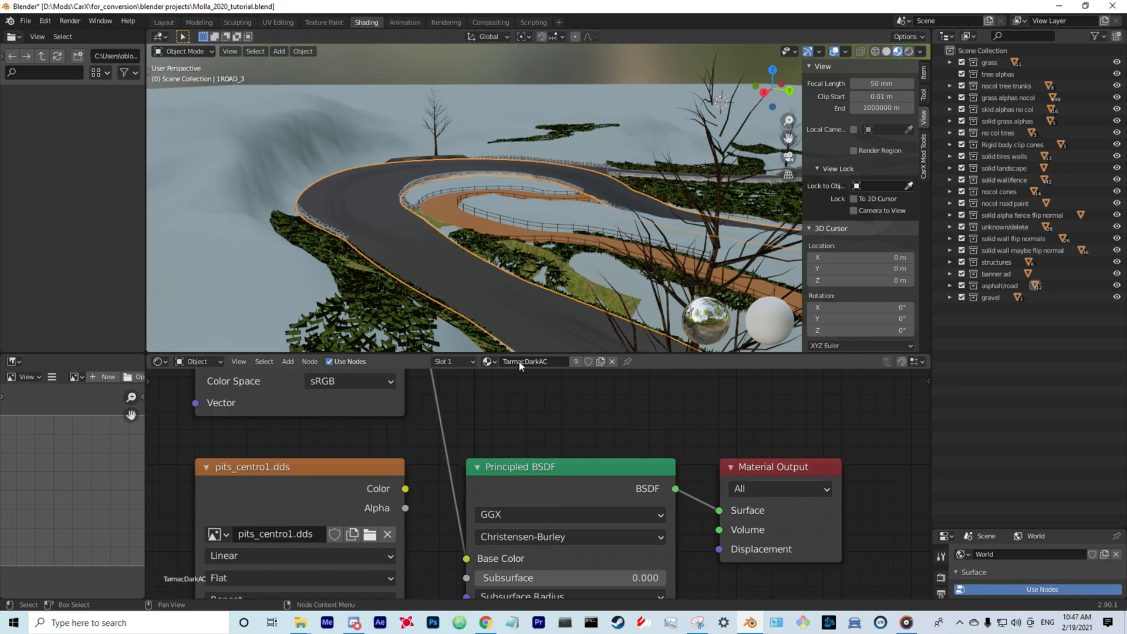
- Select the narrow road section joining the main loop and replace the TarmacDarkAC material's base color image with track_main5.png
{"action": "scroll", "coordinate": [538, 270], "scroll_direction": "down", "scroll_amount": 2}
{"action": "middle_click_drag", "start_coordinate": [558, 260], "coordinate": [676, 237]}
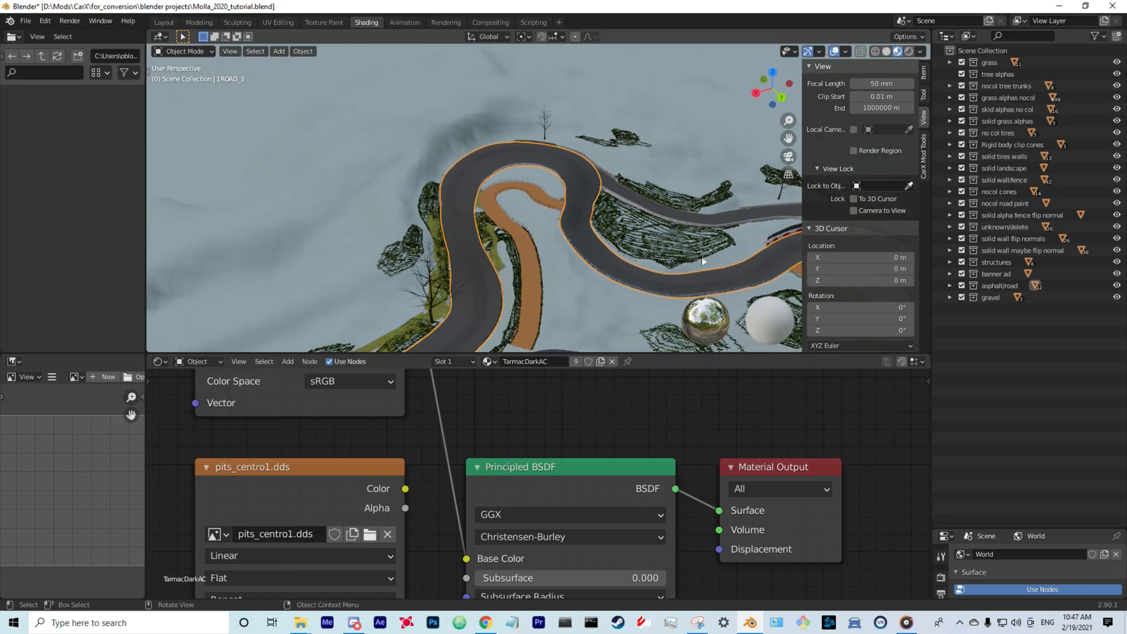
{"action": "left_click", "coordinate": [721, 217]}
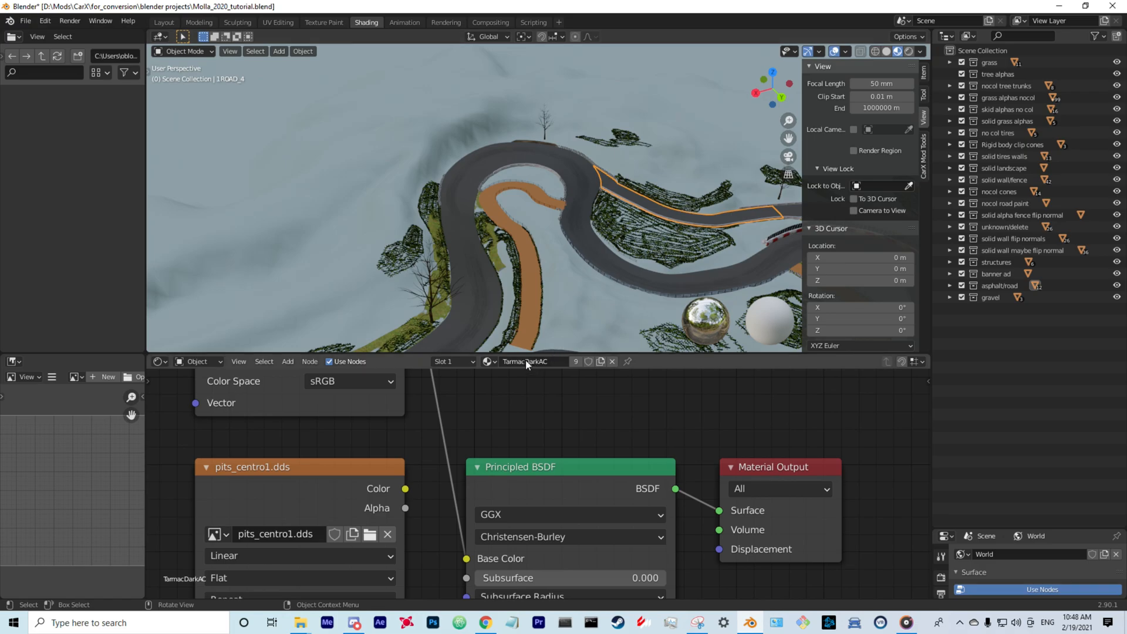
{"action": "scroll", "coordinate": [365, 414], "scroll_direction": "down", "scroll_amount": 5}
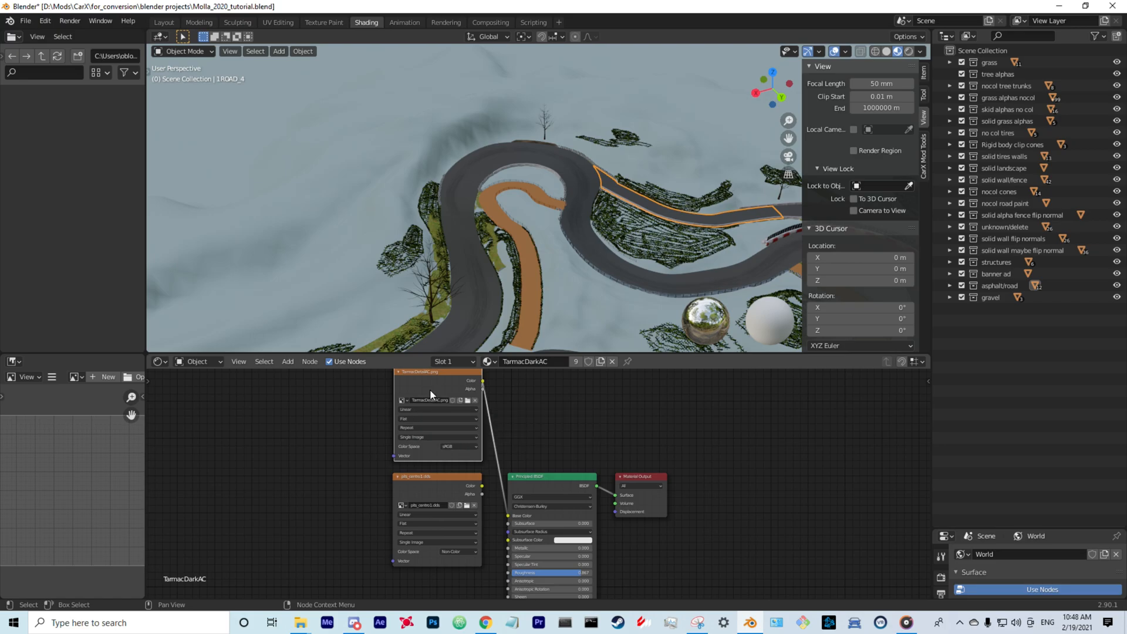
{"action": "scroll", "coordinate": [429, 389], "scroll_direction": "up", "scroll_amount": 1}
{"action": "left_click", "coordinate": [449, 379]}
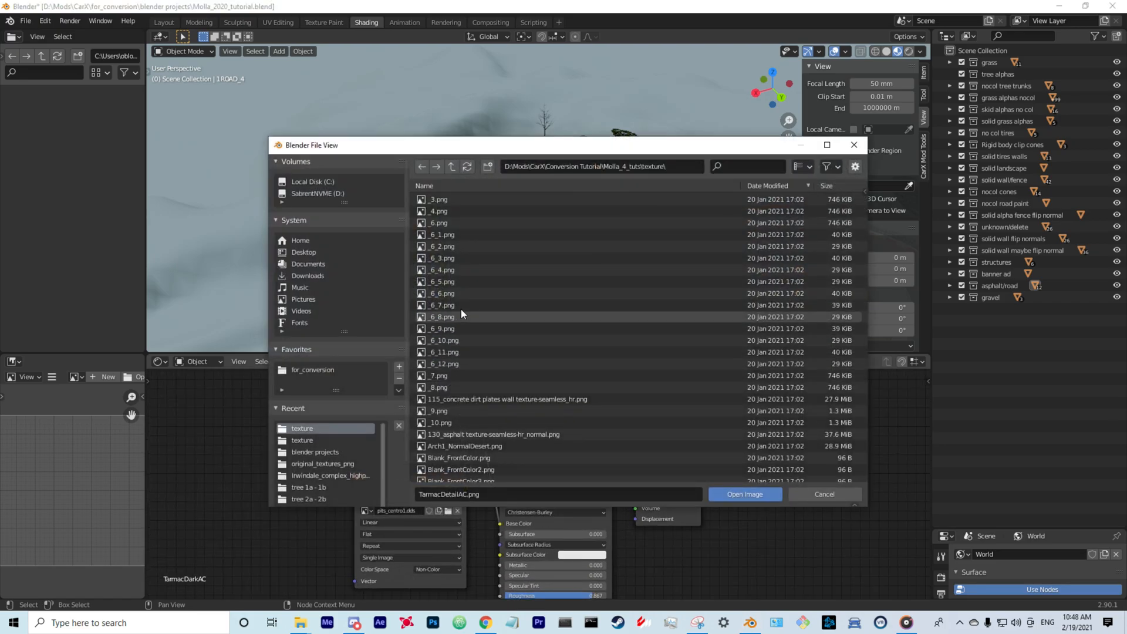
{"action": "type", "text": "trac"}
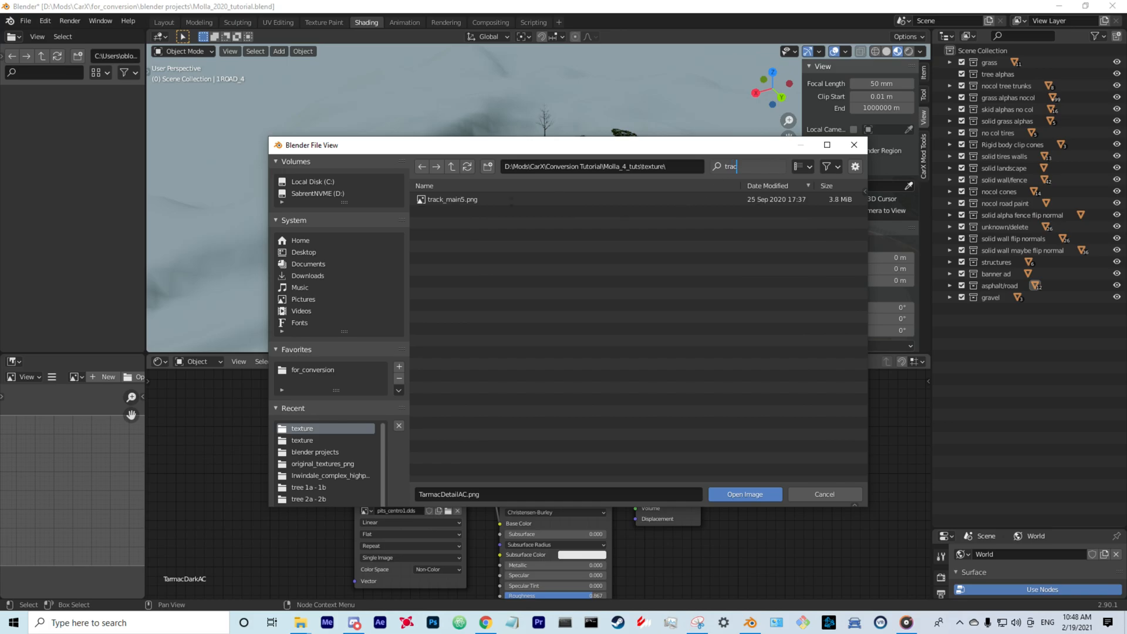
{"action": "key", "text": "Return"}
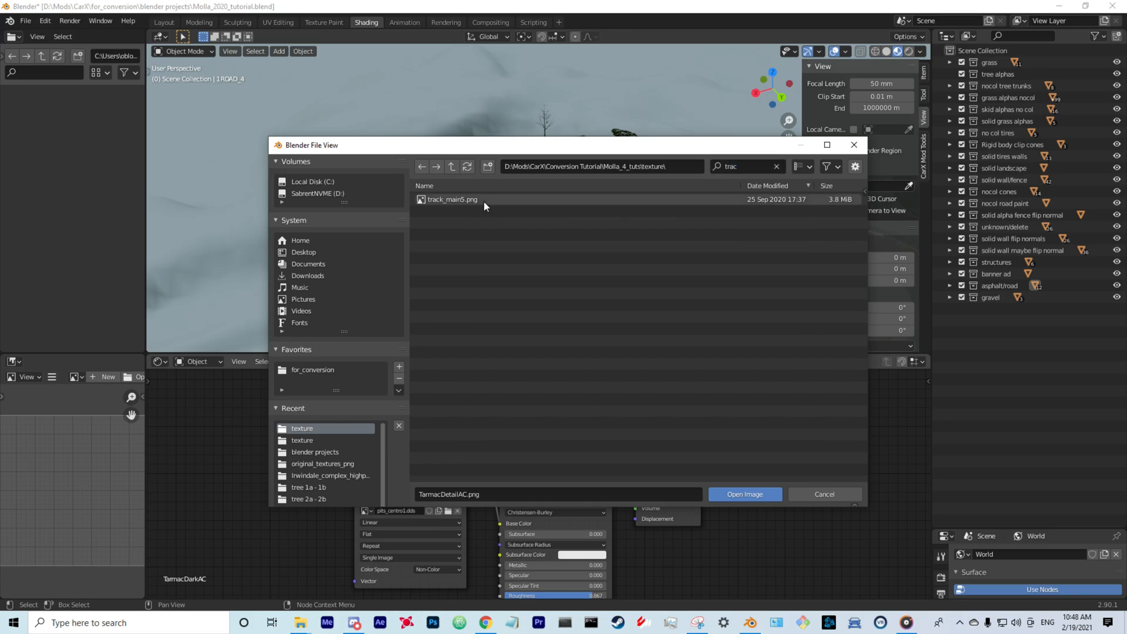
{"action": "key", "text": "ctrl+f"}
{"action": "type", "text": "tra"}
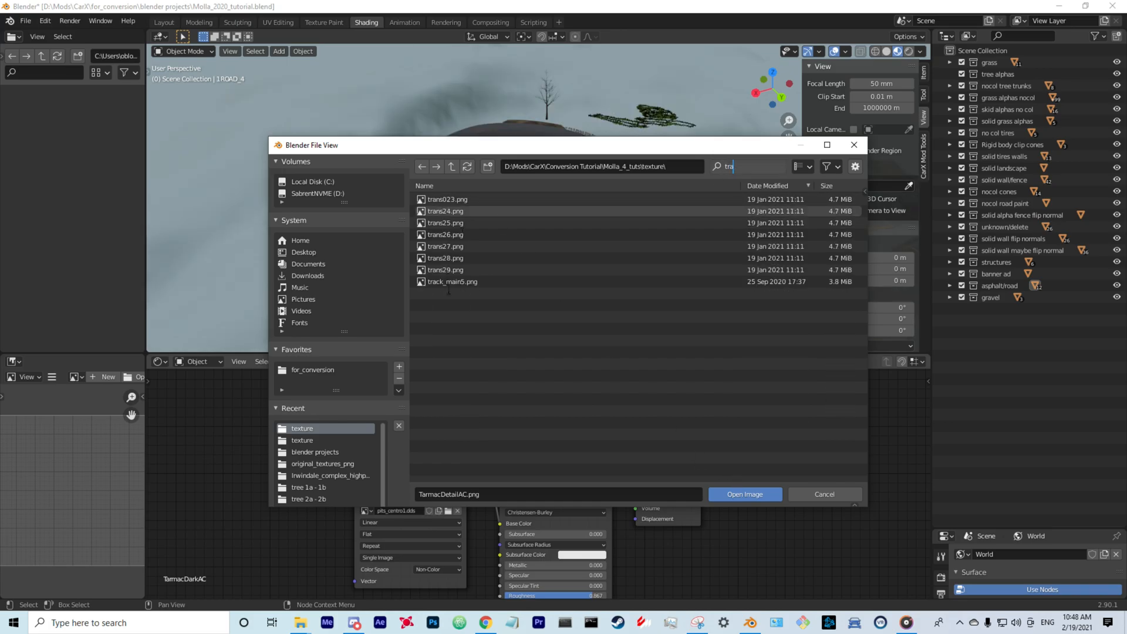
{"action": "double_click", "coordinate": [457, 283]}
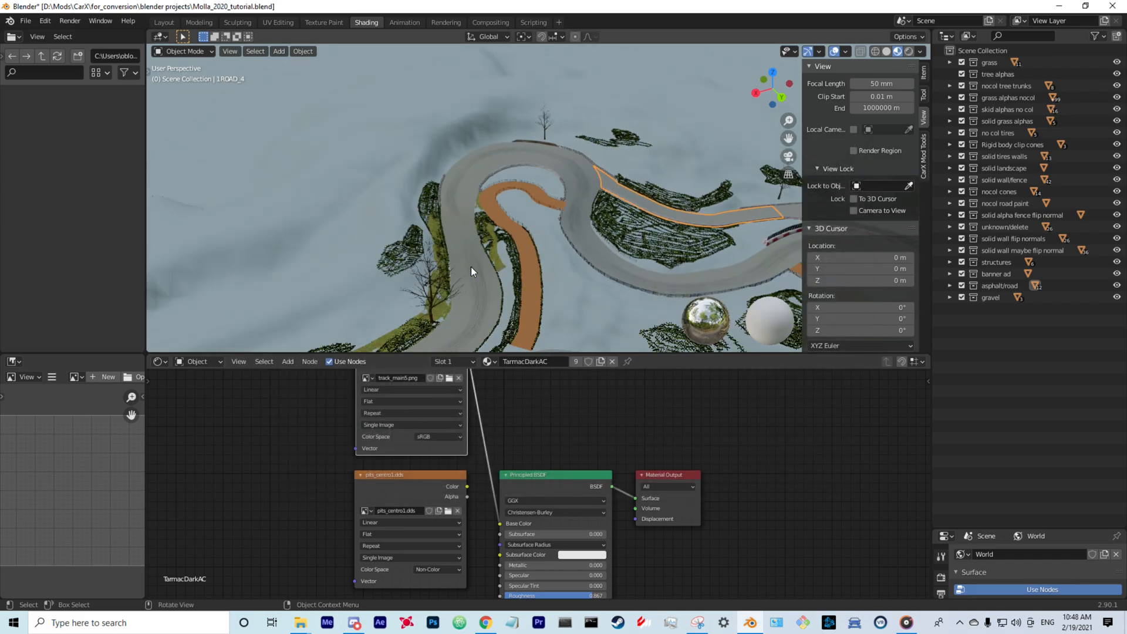
- Inspect the retextured asphalt by selecting the central lot, the paddock road and a skid mark strip, ending on the central lot
{"action": "scroll", "coordinate": [471, 271], "scroll_direction": "down", "scroll_amount": 4}
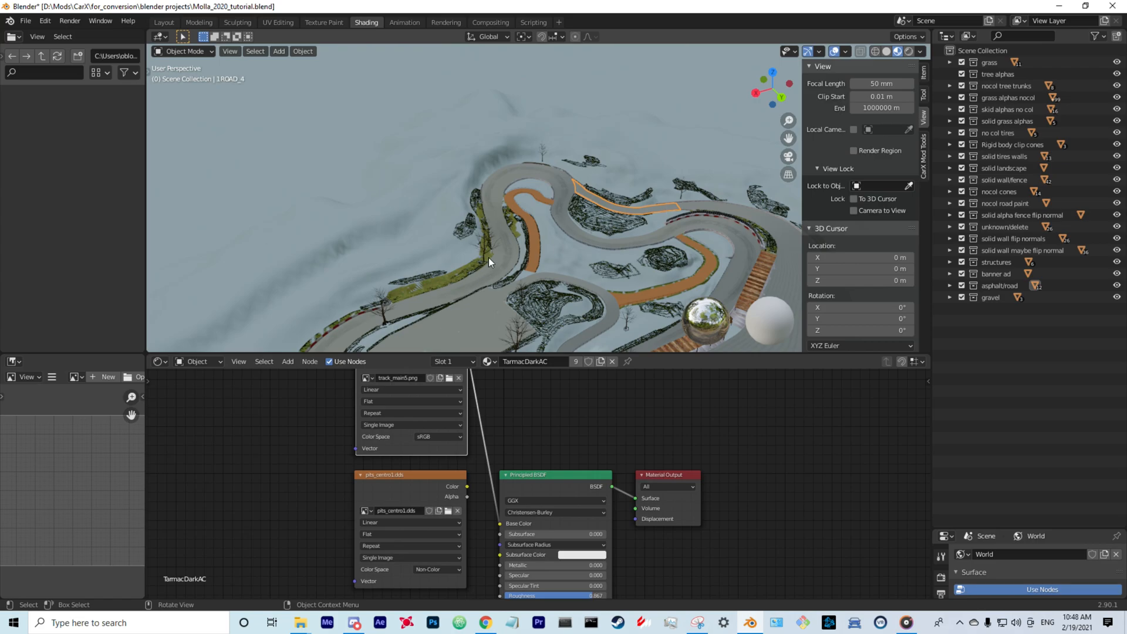
{"action": "left_click", "coordinate": [457, 318]}
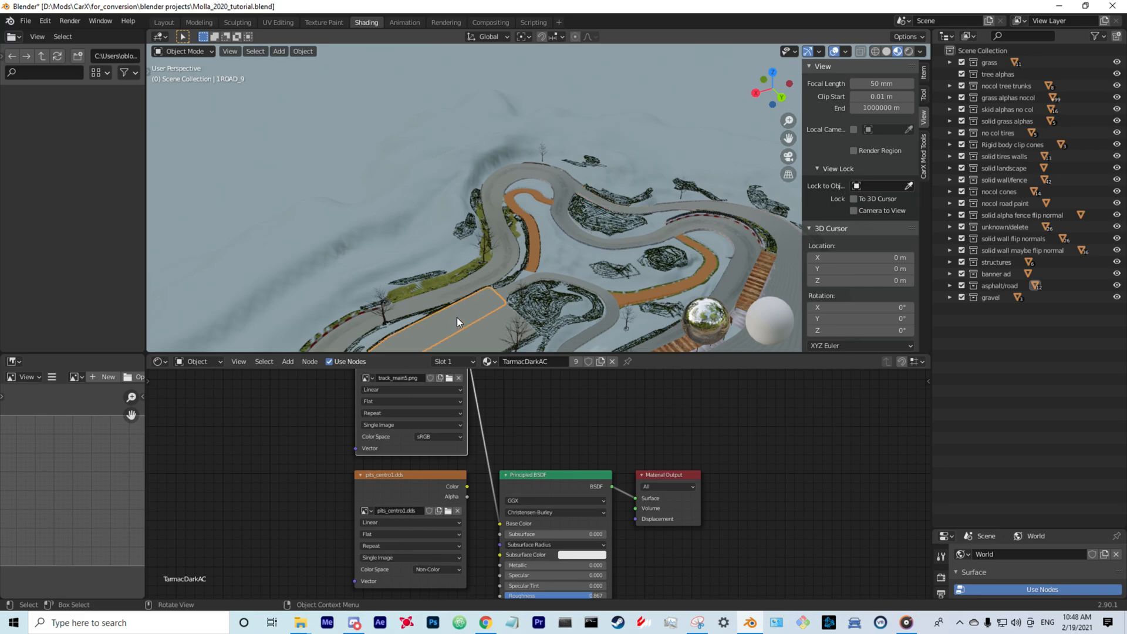
{"action": "left_click", "coordinate": [424, 302]}
{"action": "left_click", "coordinate": [481, 334]}
{"action": "left_click", "coordinate": [463, 319]}
{"action": "left_click", "coordinate": [763, 219]}
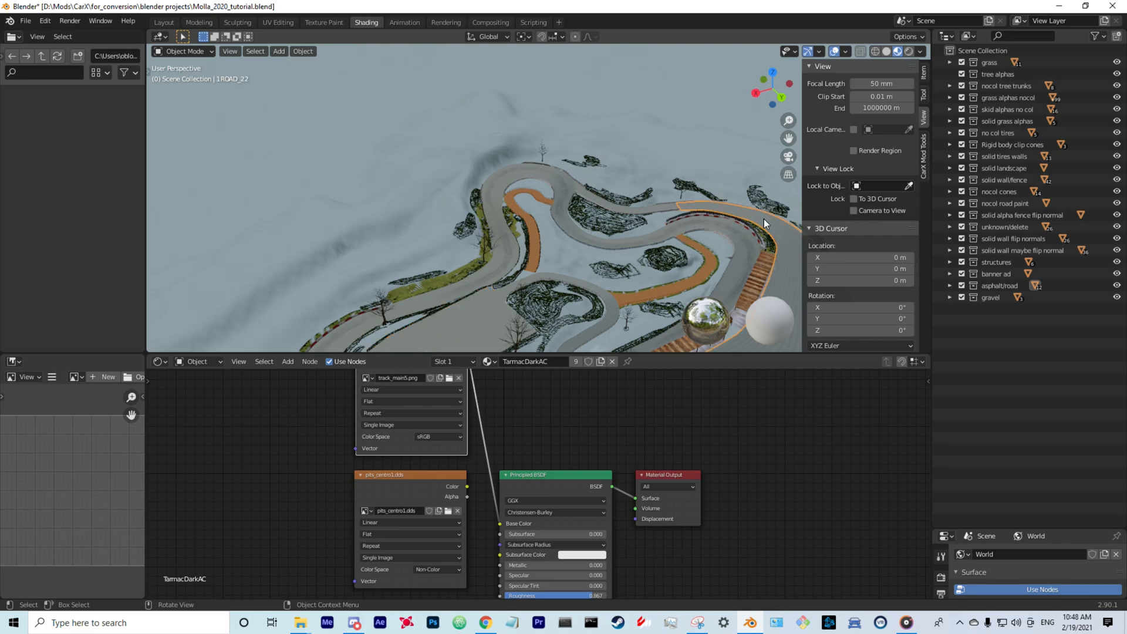
{"action": "left_click", "coordinate": [671, 231]}
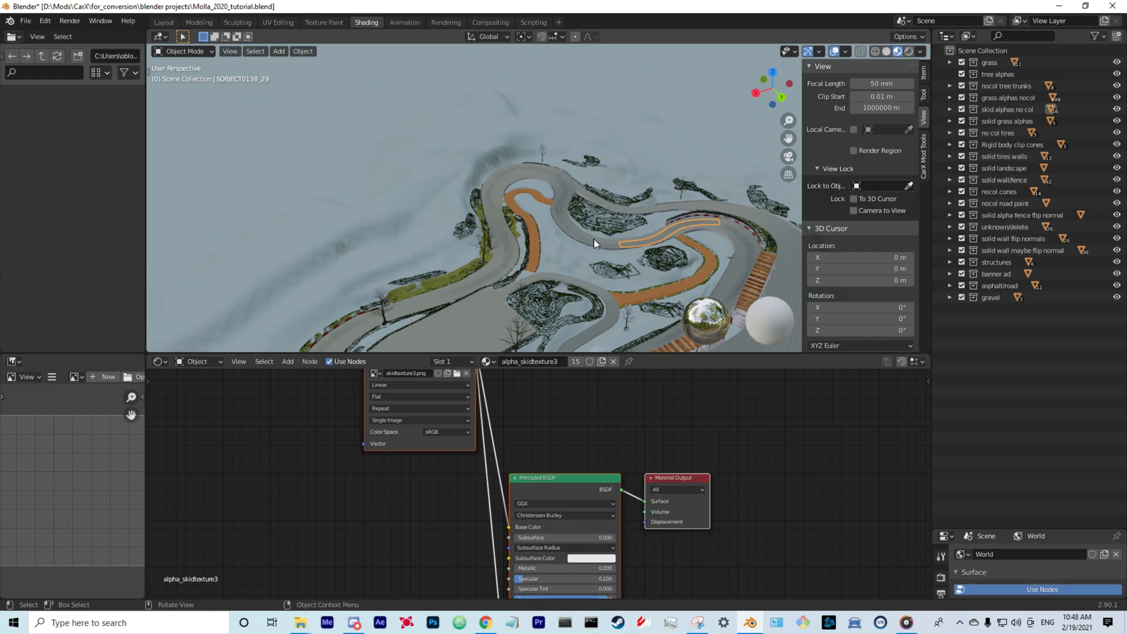
{"action": "left_click", "coordinate": [467, 310]}
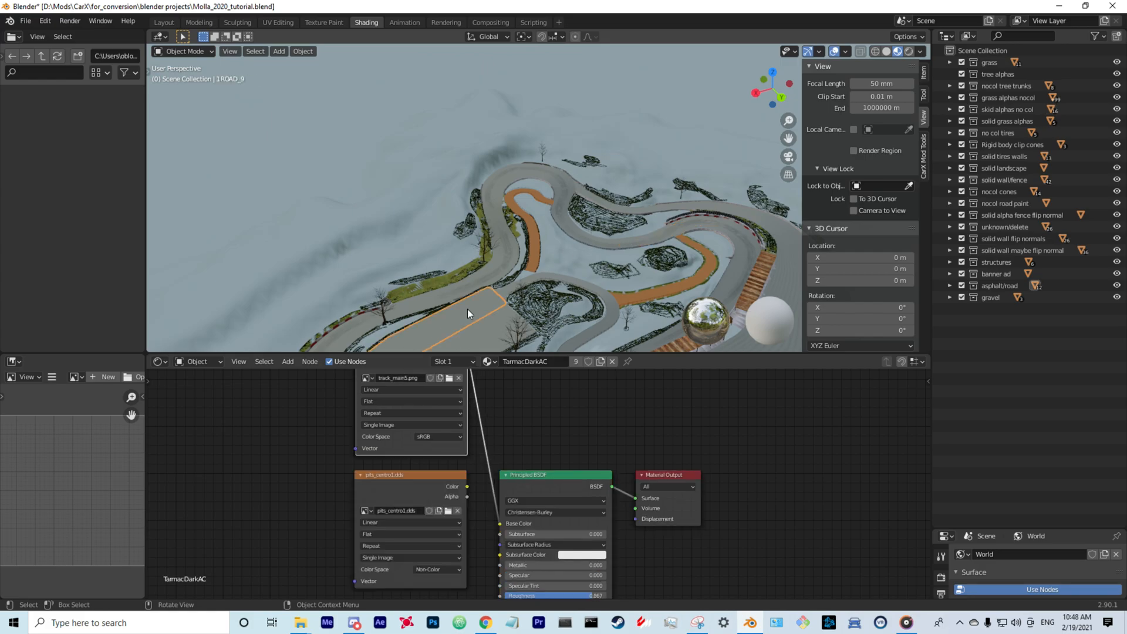
- Select the narrow road section at its seam with the main loop to compare how the texture lies on both pieces
{"action": "scroll", "coordinate": [466, 308], "scroll_direction": "up", "scroll_amount": 6}
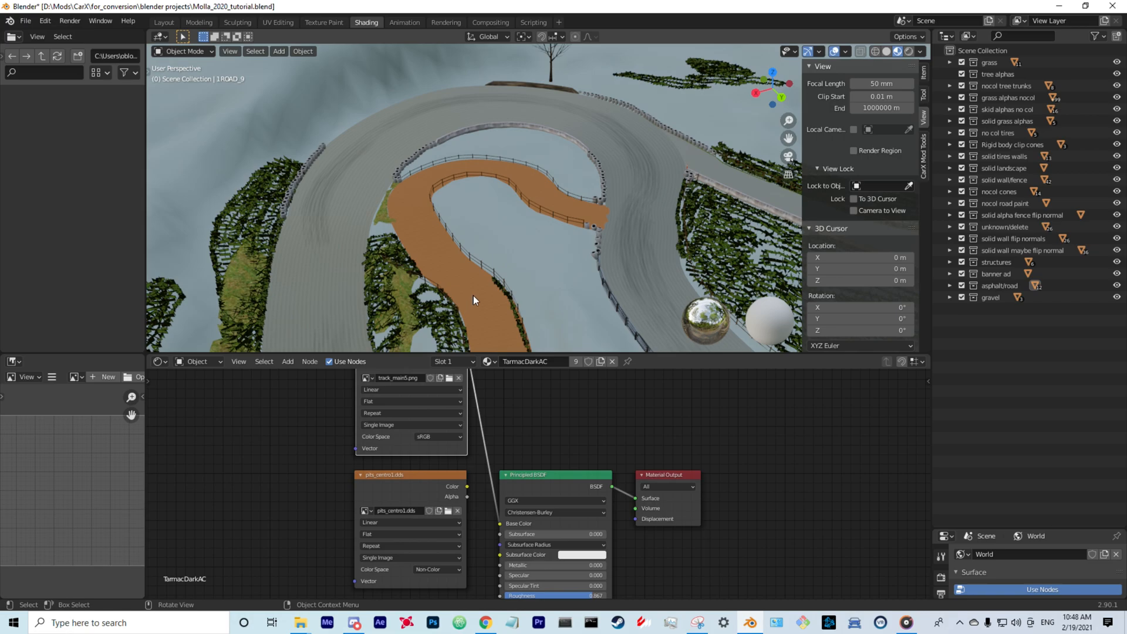
{"action": "middle_click_drag", "start_coordinate": [461, 293], "coordinate": [488, 271]}
{"action": "mouse_move", "coordinate": [617, 254]}
{"action": "middle_mouse_down", "text": "shift"}
{"action": "mouse_move", "coordinate": [444, 264]}
{"action": "mouse_move", "coordinate": [473, 247]}
{"action": "mouse_move", "coordinate": [559, 135]}
{"action": "mouse_move", "coordinate": [460, 249]}
{"action": "mouse_move", "coordinate": [470, 239]}
{"action": "middle_mouse_up", "text": "shift"}
{"action": "middle_click_drag", "start_coordinate": [526, 134], "coordinate": [410, 325], "text": "shift"}
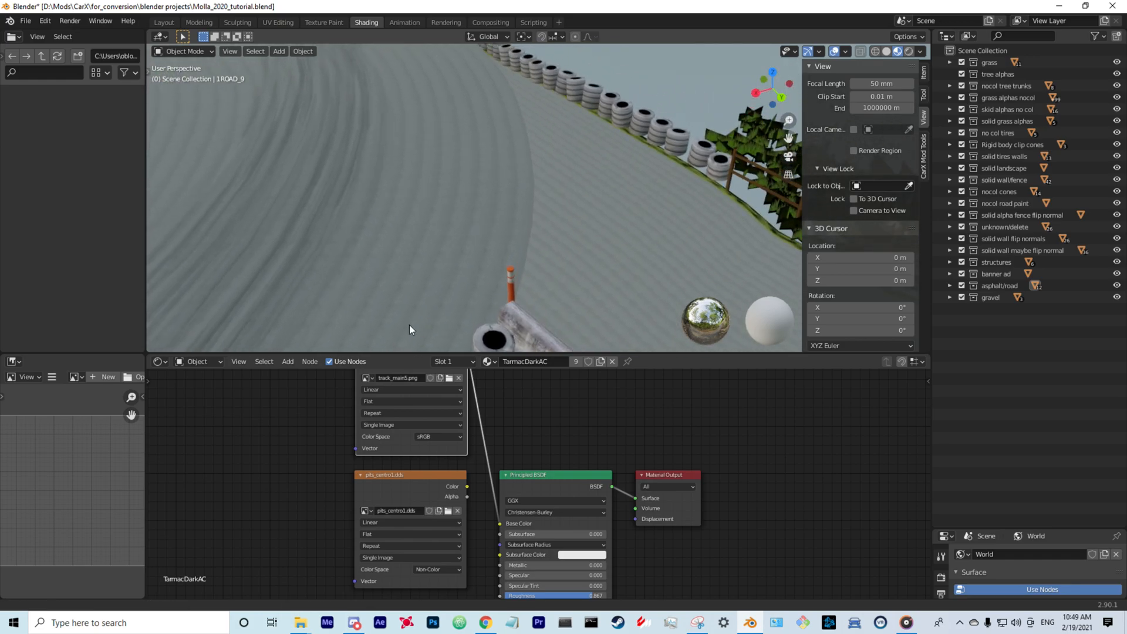
{"action": "left_click", "coordinate": [471, 193]}
{"action": "left_click", "coordinate": [578, 196]}
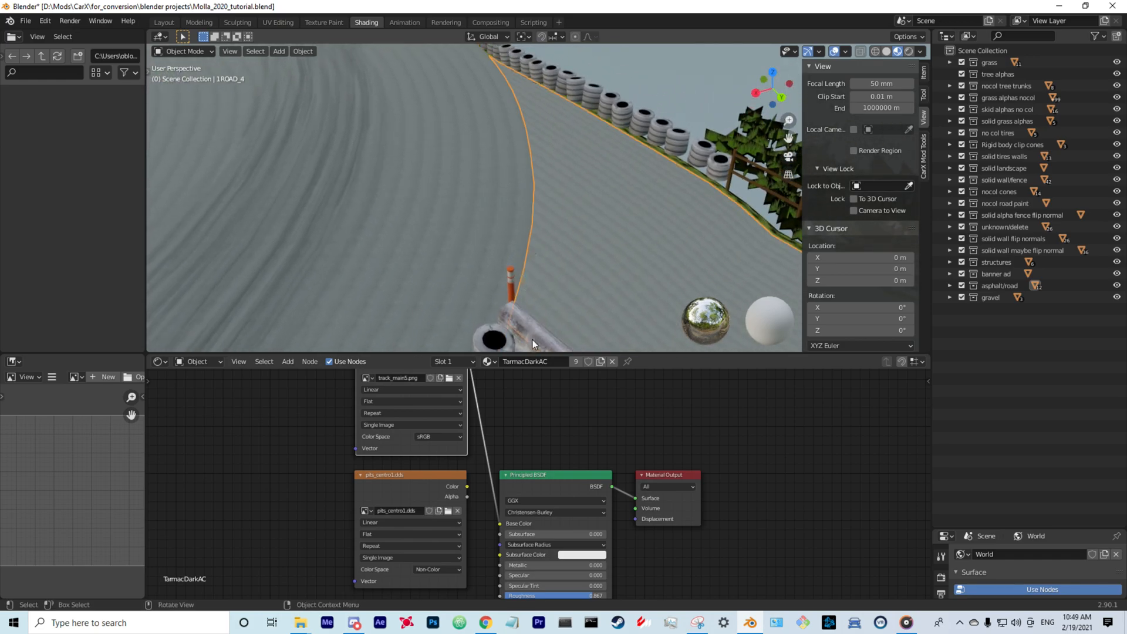
- Select the main road loop at its seam with the narrow section to compare the asphalt texture across the join
{"action": "mouse_move", "coordinate": [552, 287]}
{"action": "middle_mouse_down"}
{"action": "mouse_move", "coordinate": [533, 305]}
{"action": "mouse_move", "coordinate": [559, 296]}
{"action": "middle_mouse_up"}
{"action": "middle_click_drag", "start_coordinate": [670, 249], "coordinate": [416, 262], "text": "shift"}
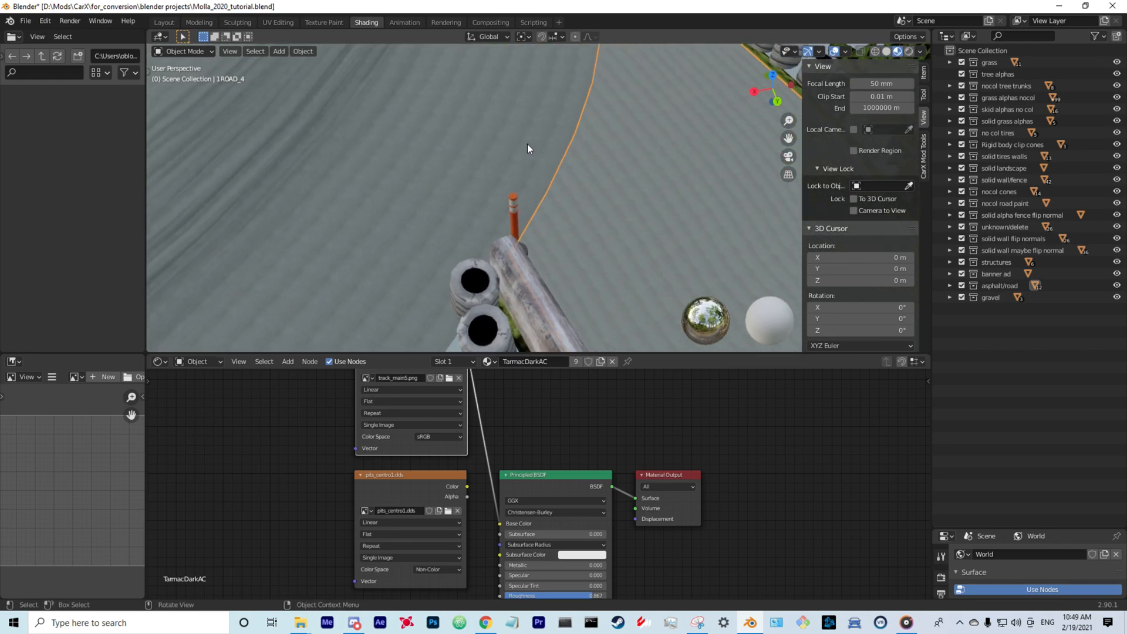
{"action": "scroll", "coordinate": [520, 143], "scroll_direction": "down", "scroll_amount": 5}
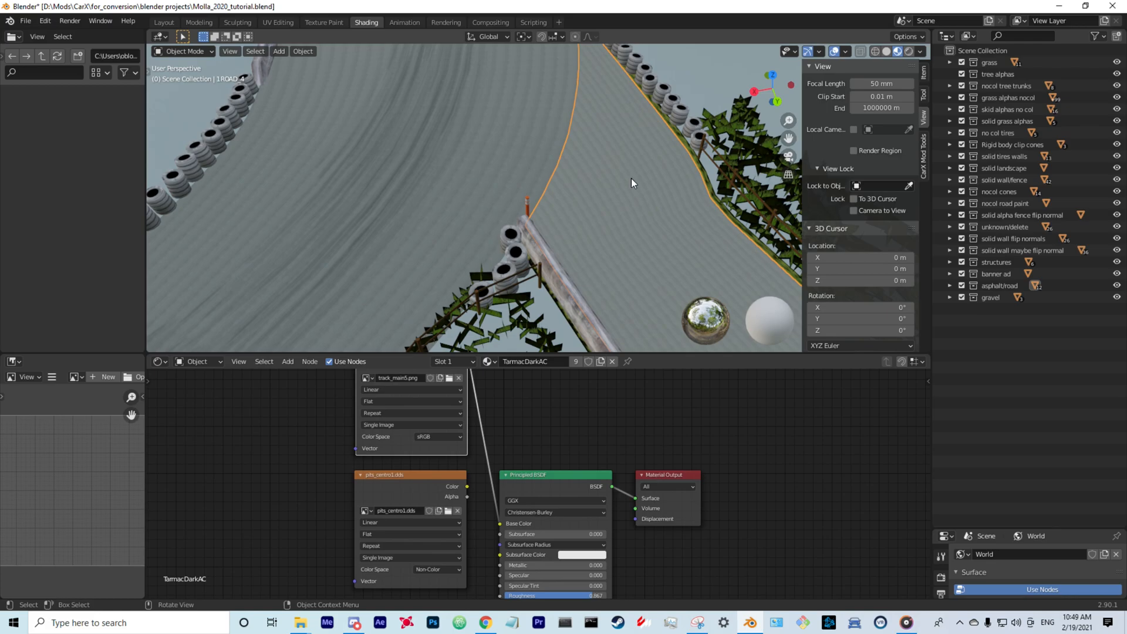
{"action": "left_click", "coordinate": [524, 160]}
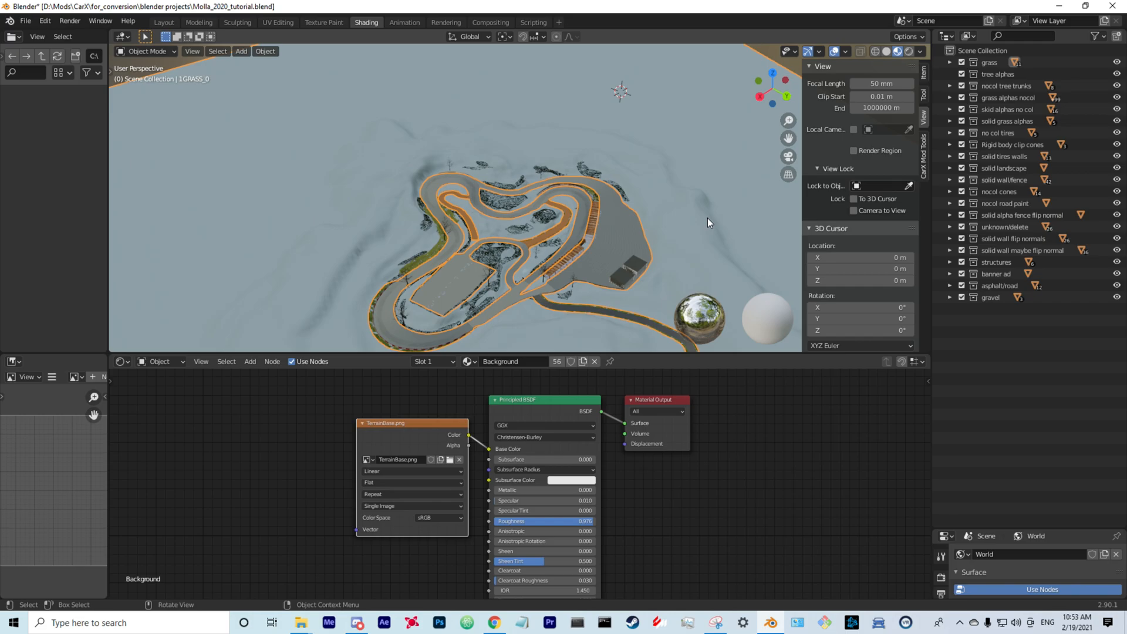
- Open the Molla_4_tuts texture folder and locate the TerrainBase image used by the terrain's Background material
{"action": "middle_click_drag", "start_coordinate": [706, 205], "coordinate": [720, 182]}
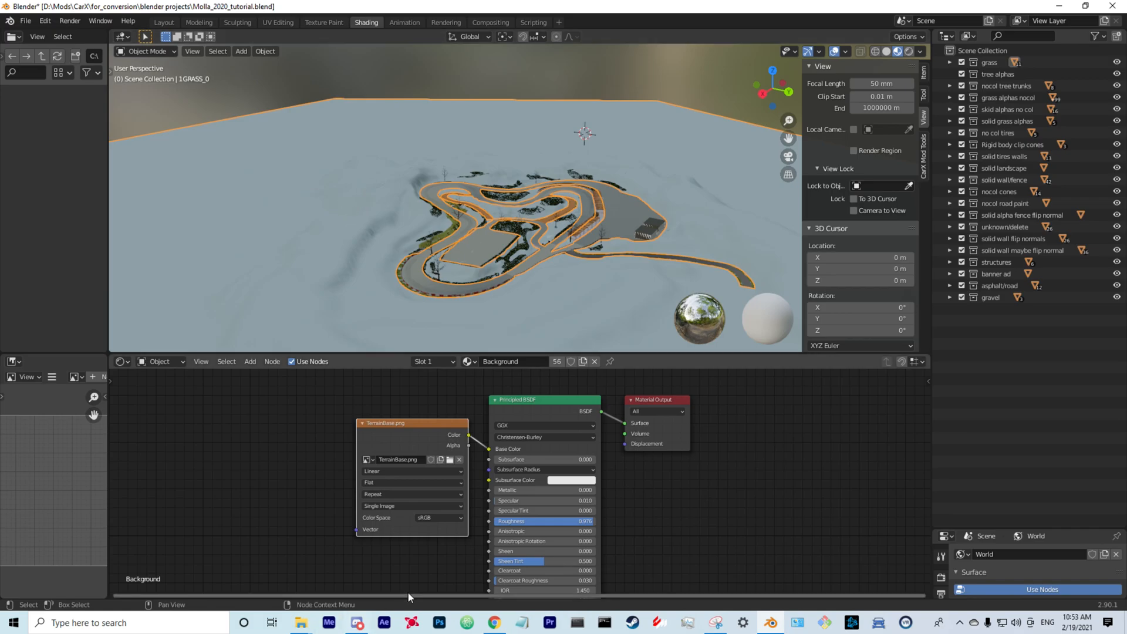
{"action": "left_click", "coordinate": [301, 623]}
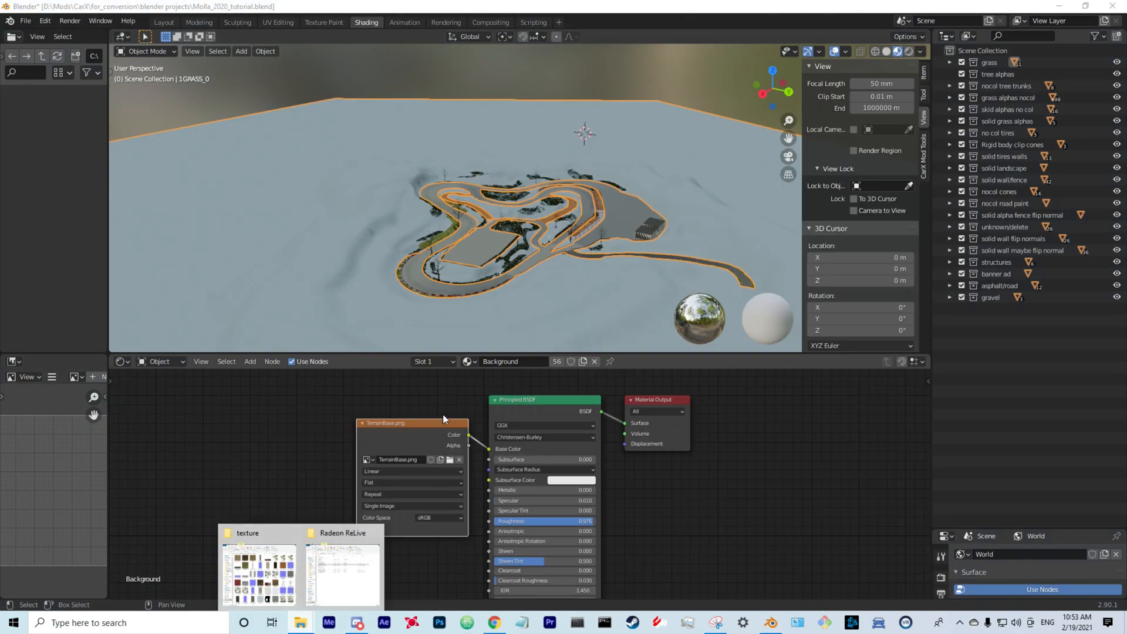
{"action": "left_click", "coordinate": [275, 425]}
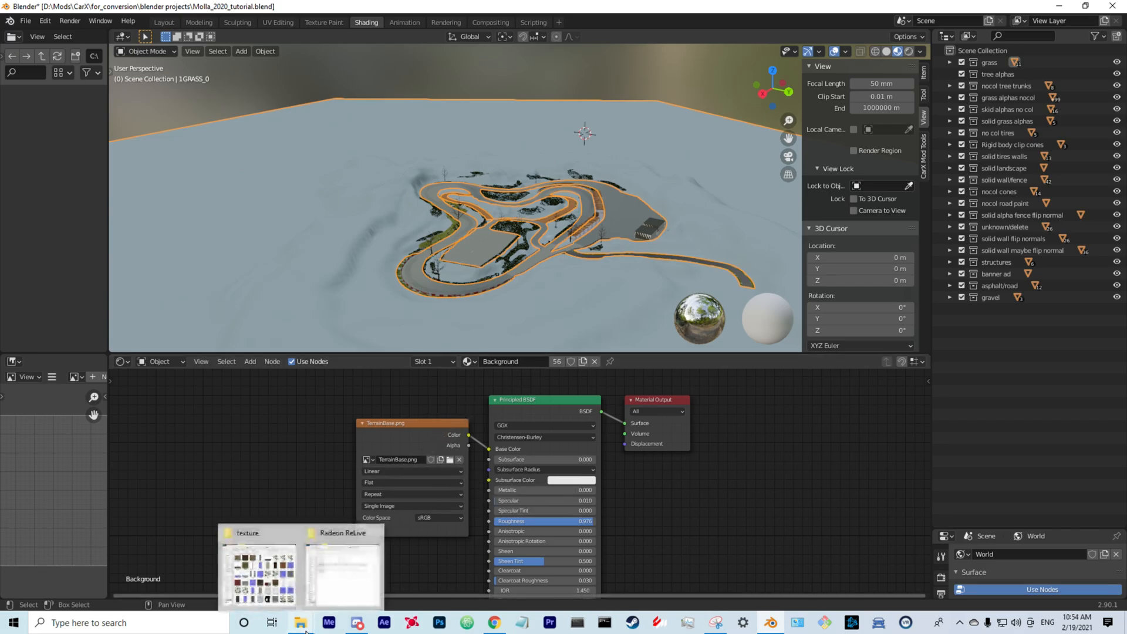
{"action": "scroll", "coordinate": [430, 459], "scroll_direction": "up", "scroll_amount": 2}
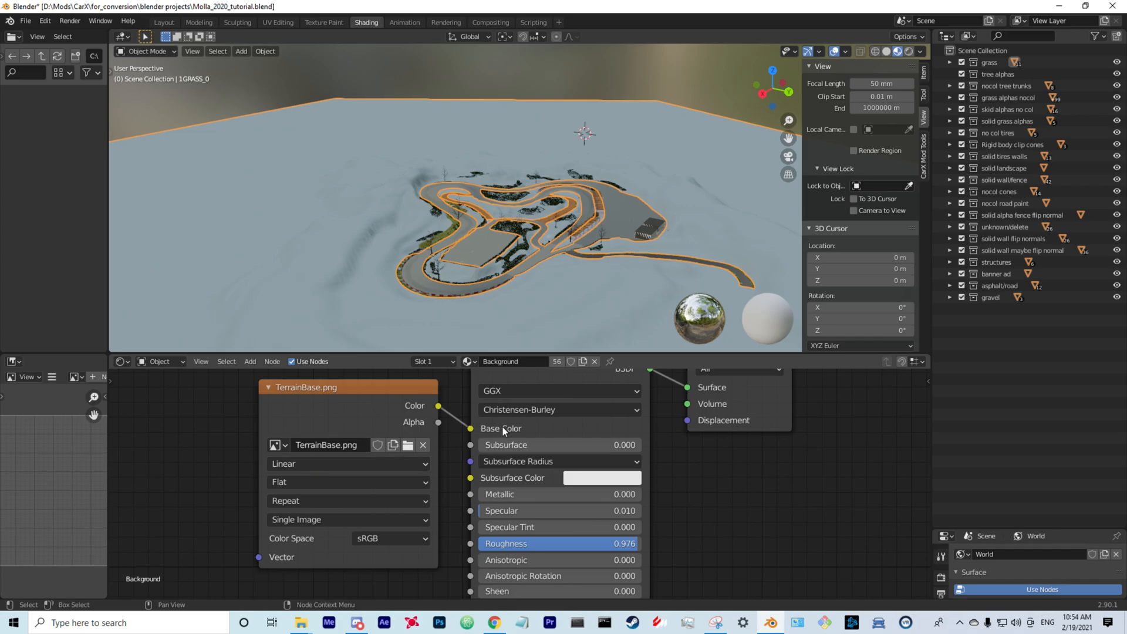
{"action": "mouse_move", "coordinate": [301, 623]}
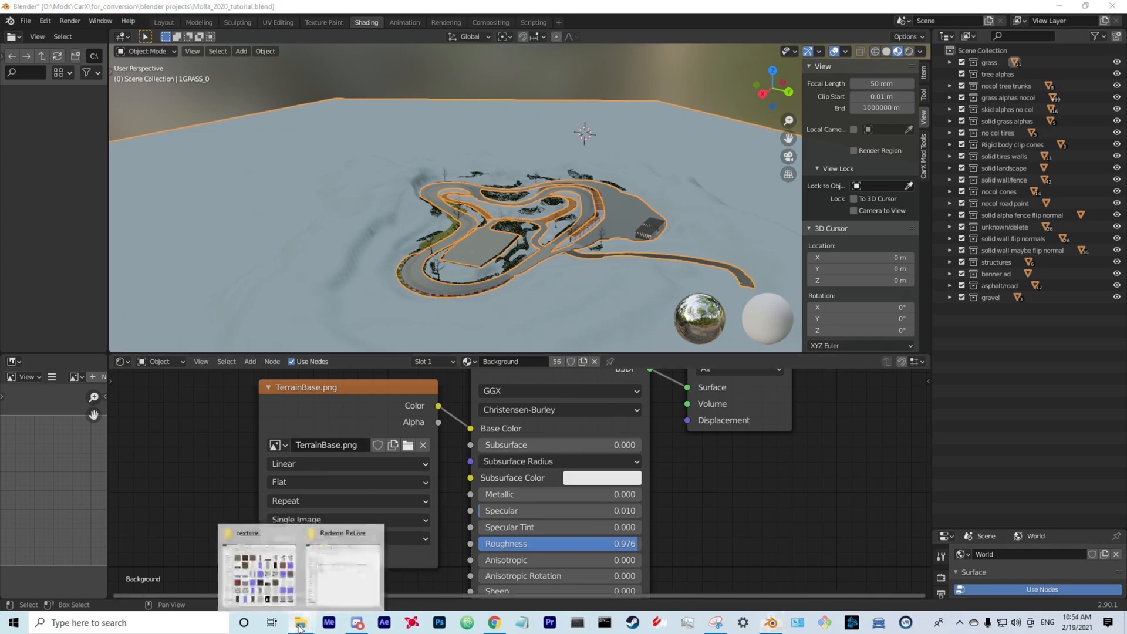
{"action": "left_click", "coordinate": [256, 538]}
{"action": "scroll", "coordinate": [543, 404], "scroll_direction": "down", "scroll_amount": 3}
{"action": "left_click", "coordinate": [633, 344]}
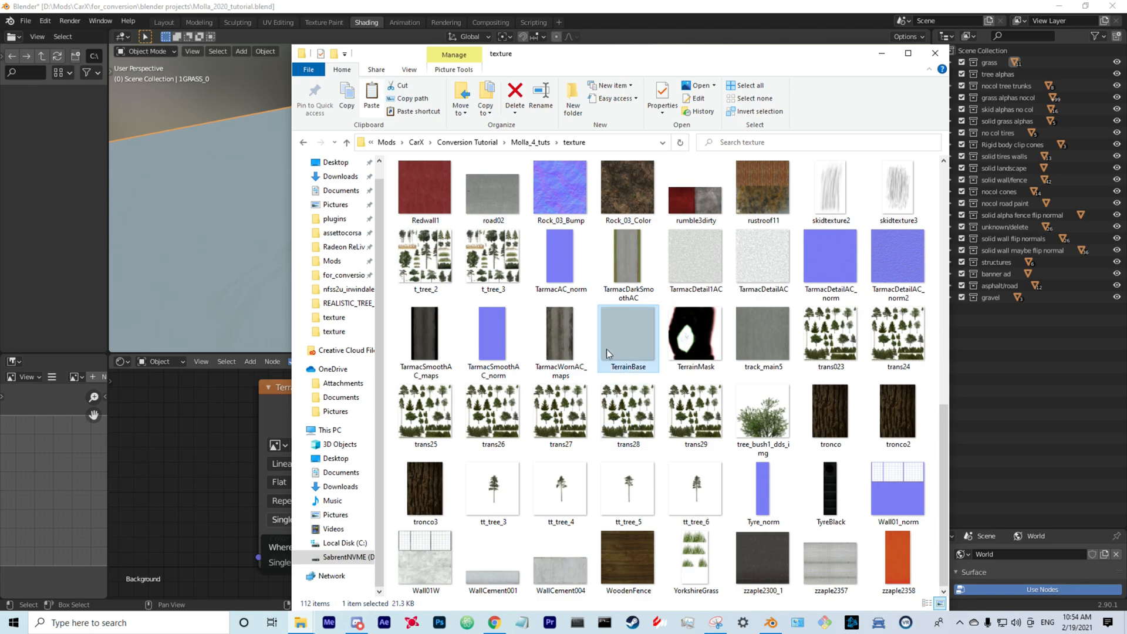
- Look through the texture folder for a grass texture, select Grass3, and return to Blender
{"action": "scroll", "coordinate": [614, 347], "scroll_direction": "up", "scroll_amount": 10}
{"action": "scroll", "coordinate": [587, 356], "scroll_direction": "down", "scroll_amount": 10}
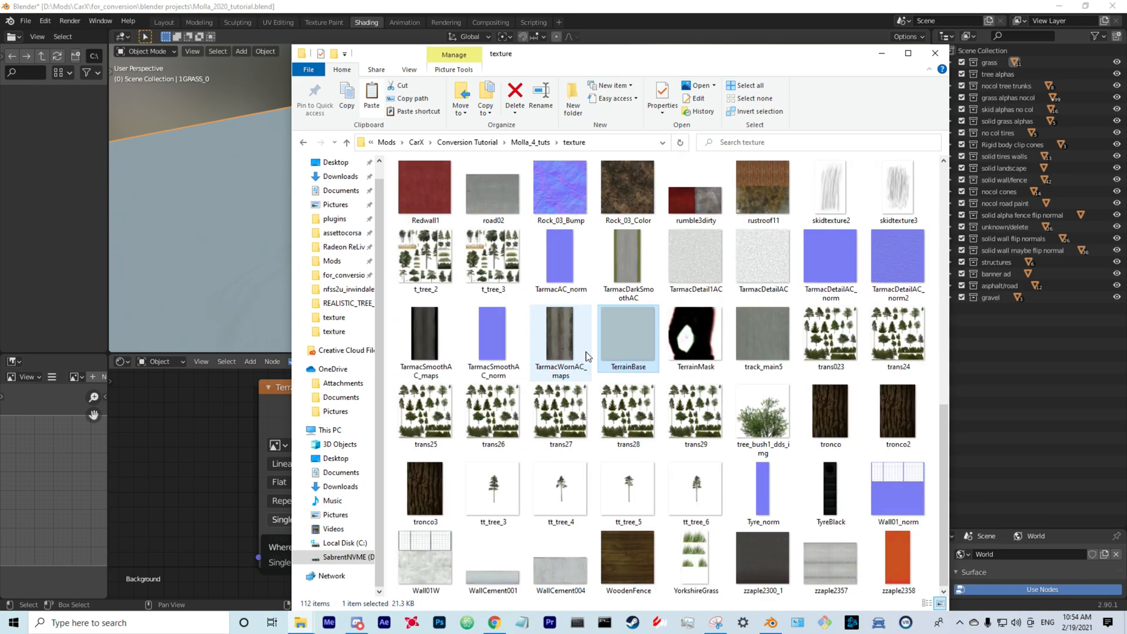
{"action": "scroll", "coordinate": [586, 351], "scroll_direction": "up", "scroll_amount": 3}
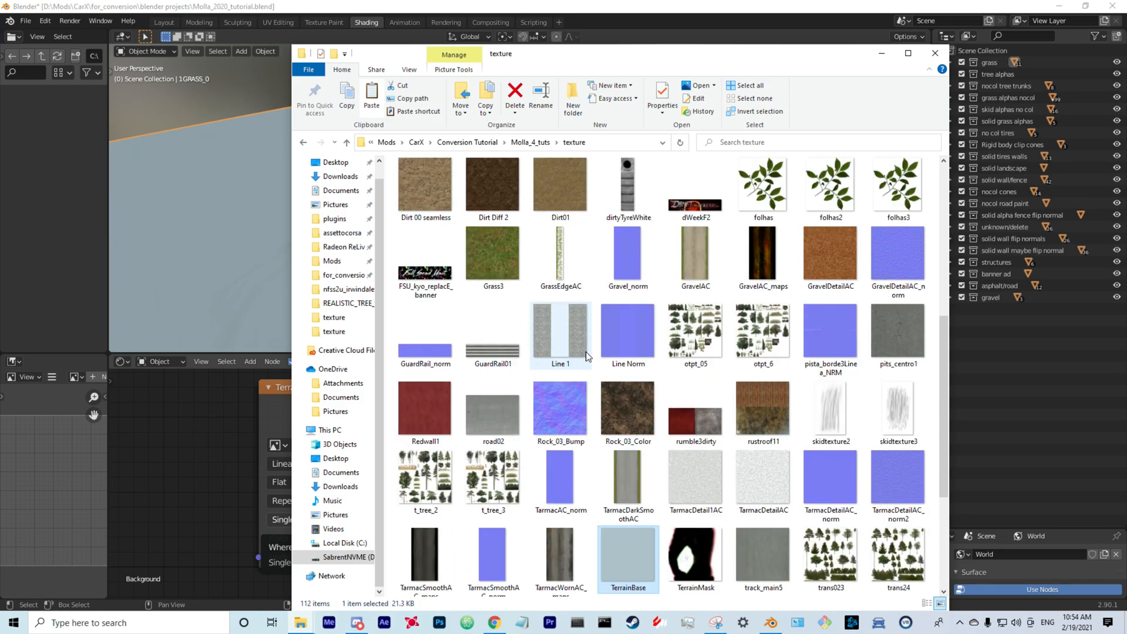
{"action": "left_click", "coordinate": [508, 256]}
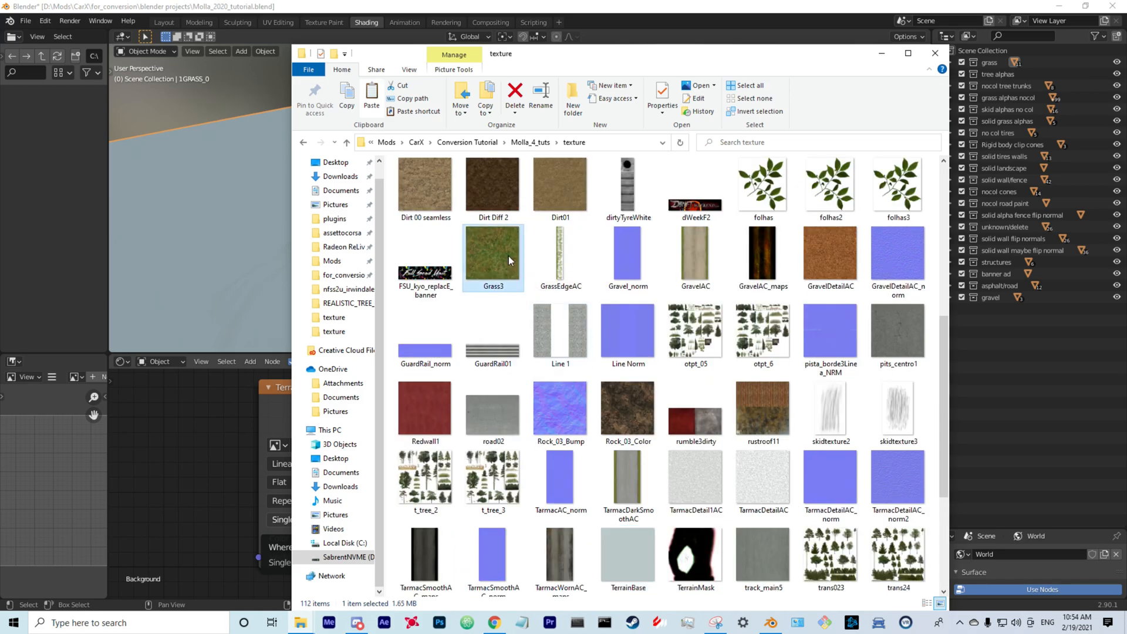
{"action": "left_click", "coordinate": [185, 414]}
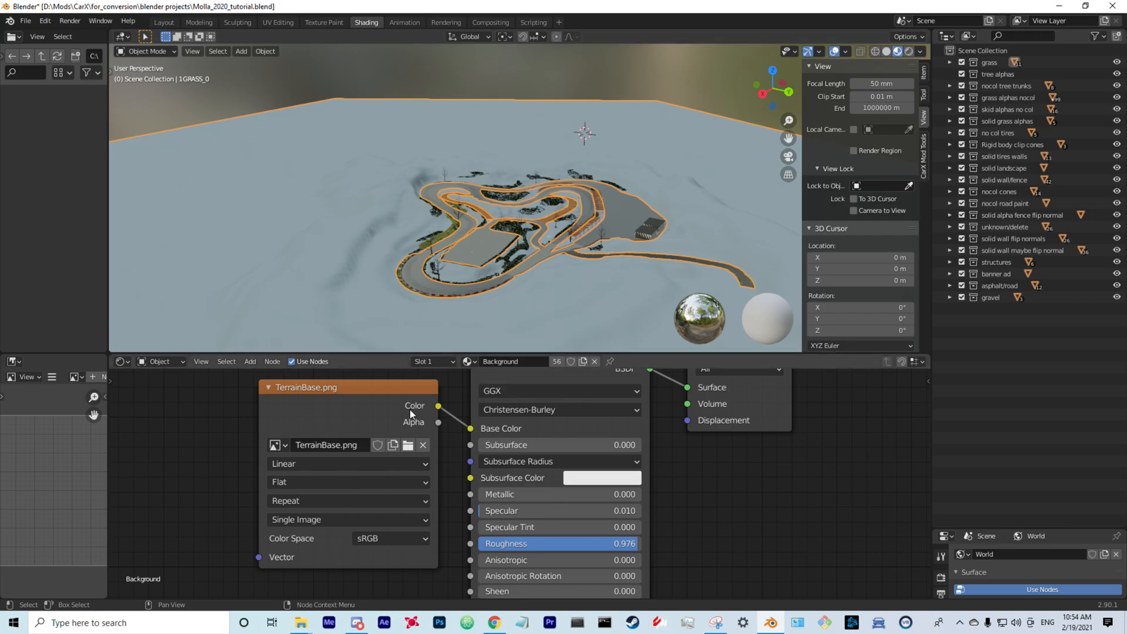
- Replace TerrainBase.png with Grass3.dds as the Background material's base color image and inspect the grass around the track
{"action": "left_click", "coordinate": [276, 446]}
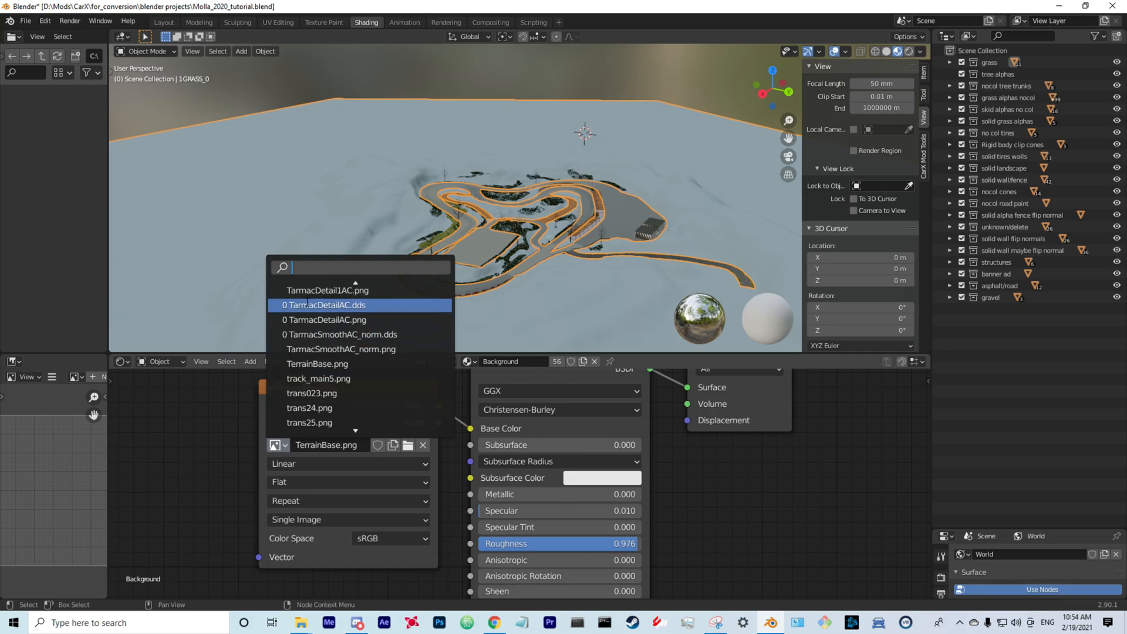
{"action": "type", "text": "grass"}
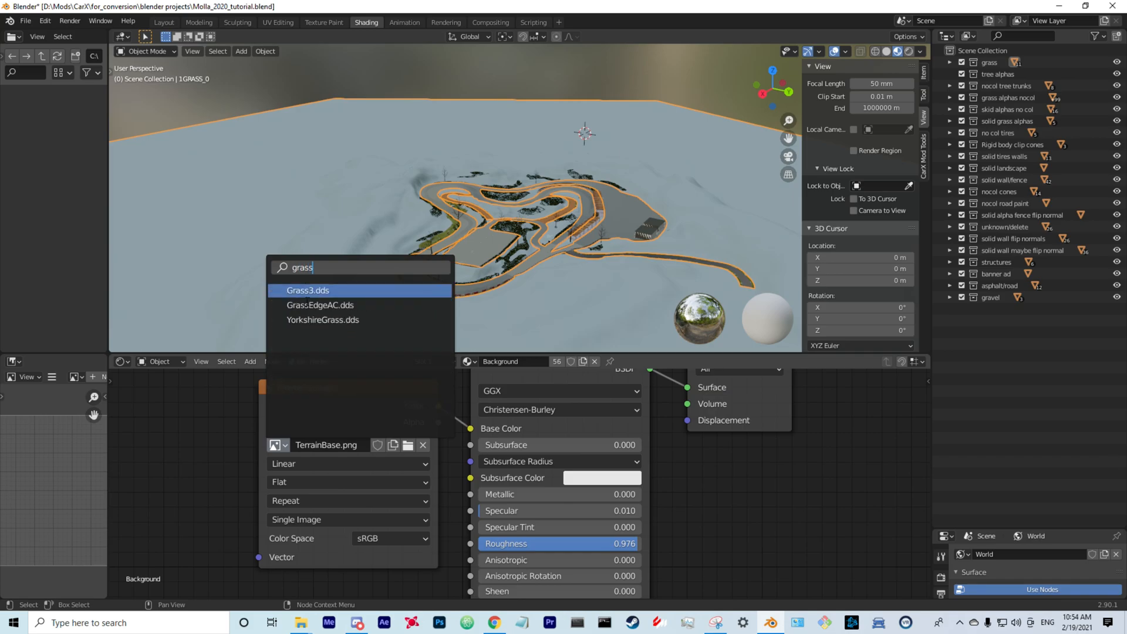
{"action": "left_click", "coordinate": [316, 291]}
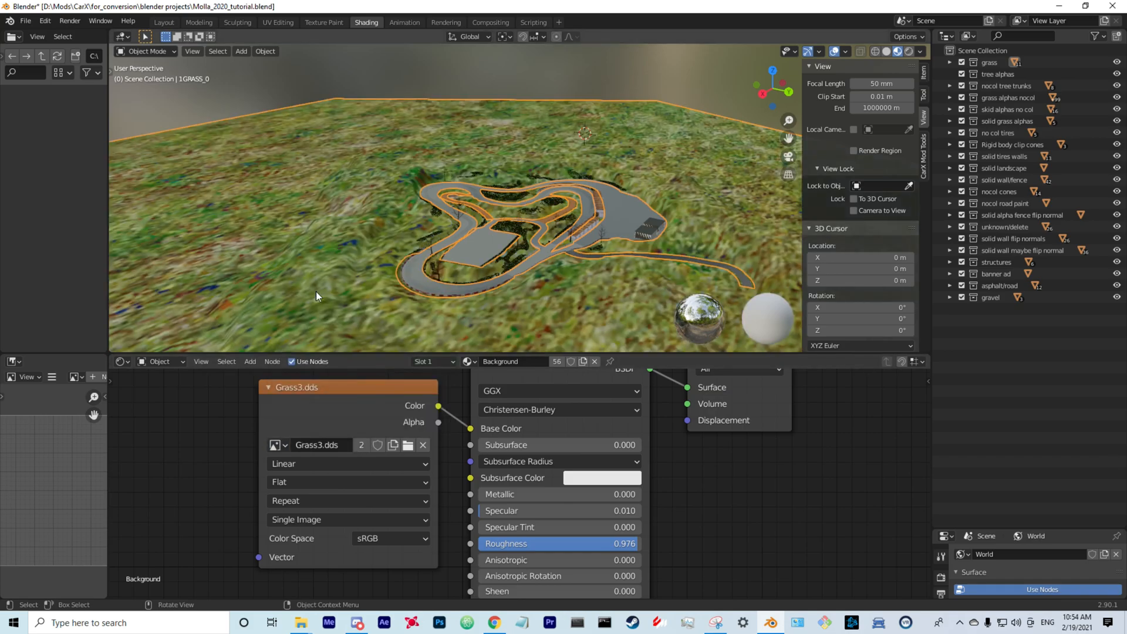
{"action": "middle_click_drag", "start_coordinate": [344, 249], "coordinate": [468, 241]}
{"action": "scroll", "coordinate": [357, 258], "scroll_direction": "down", "scroll_amount": 5}
{"action": "scroll", "coordinate": [354, 252], "scroll_direction": "up", "scroll_amount": 10}
{"action": "scroll", "coordinate": [430, 239], "scroll_direction": "up", "scroll_amount": 8}
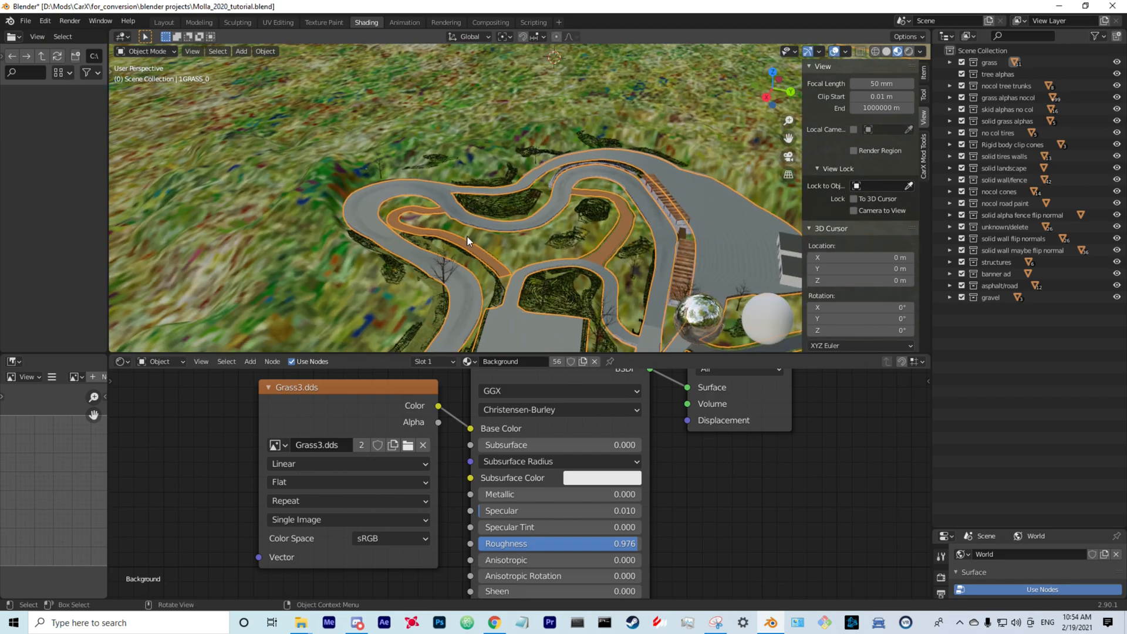
- Switch to the UV Editing workspace and widen the 3D viewport to show more of the terrain mesh
{"action": "left_click", "coordinate": [290, 22]}
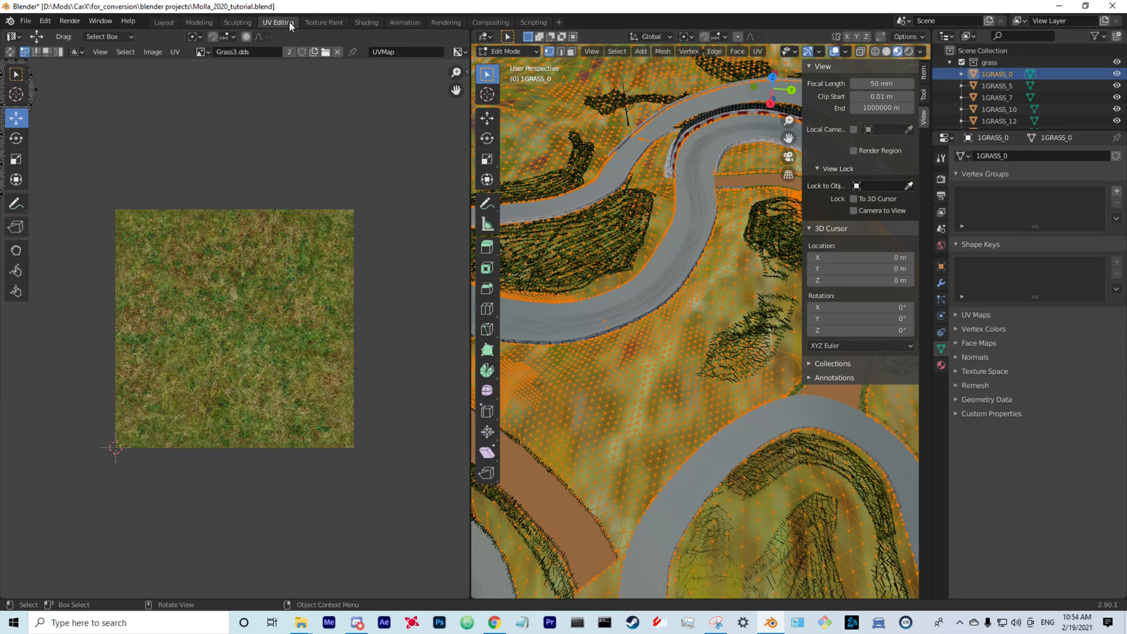
{"action": "middle_click_drag", "start_coordinate": [642, 316], "coordinate": [504, 287], "text": "shift"}
{"action": "left_click_drag", "start_coordinate": [469, 180], "coordinate": [376, 181]}
{"action": "scroll", "coordinate": [534, 284], "scroll_direction": "down", "scroll_amount": 4}
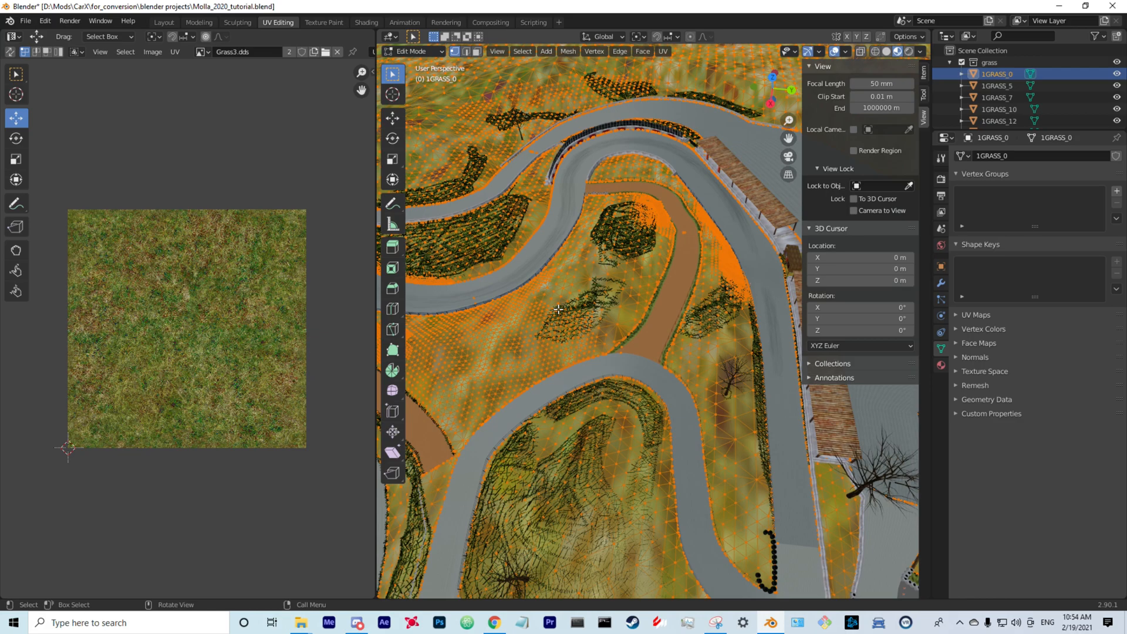
- Check how the grass texture lies on the terrain in Object Mode, then return to Edit Mode near the track's inner curves
{"action": "middle_click_drag", "start_coordinate": [556, 300], "coordinate": [599, 259]}
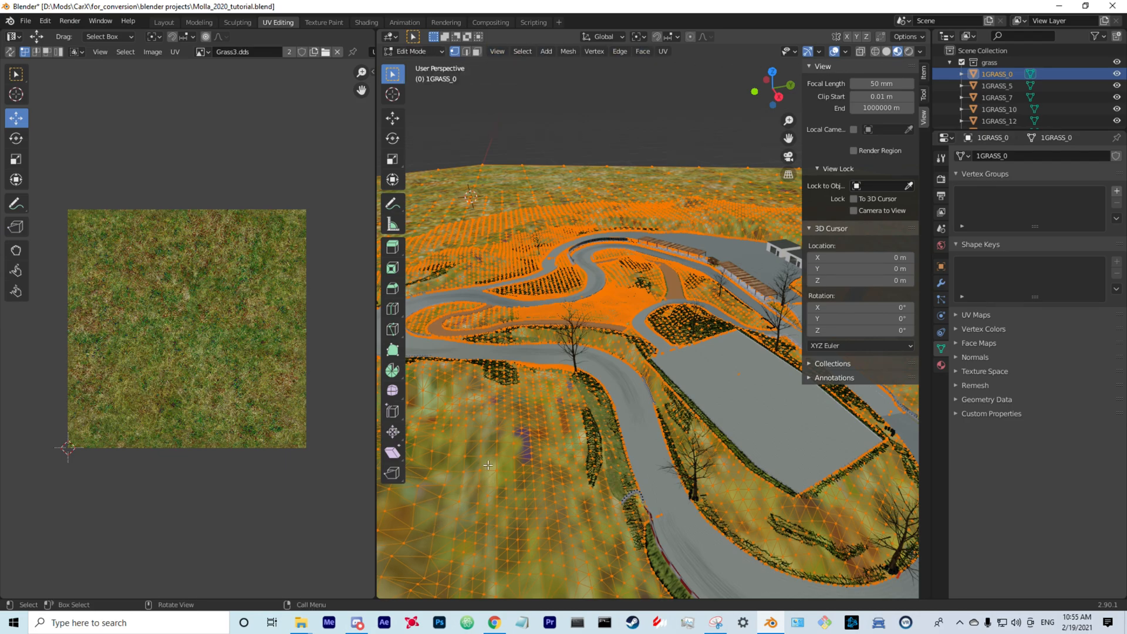
{"action": "middle_click_drag", "start_coordinate": [547, 522], "coordinate": [520, 521]}
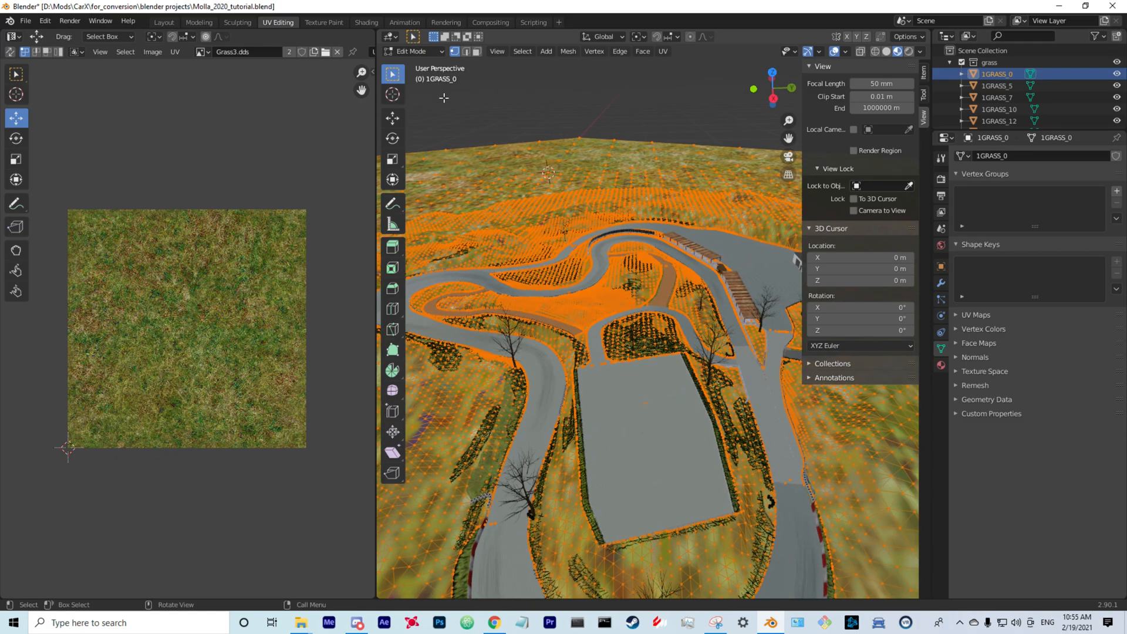
{"action": "key", "text": "Tab"}
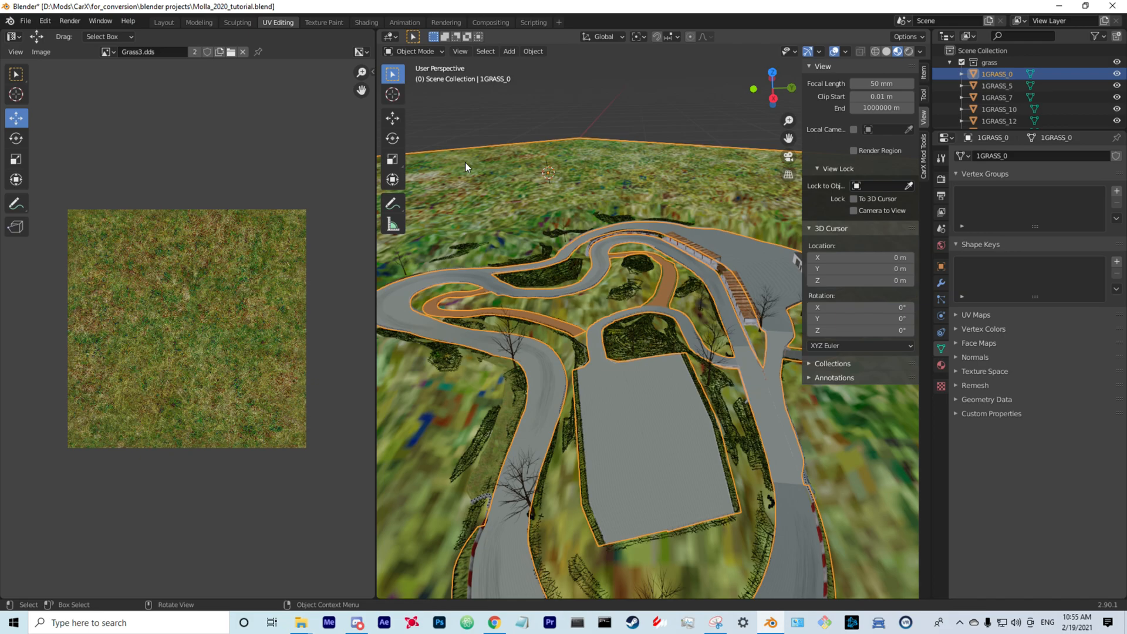
{"action": "middle_click_drag", "start_coordinate": [499, 149], "coordinate": [505, 235]}
{"action": "key", "text": "Tab"}
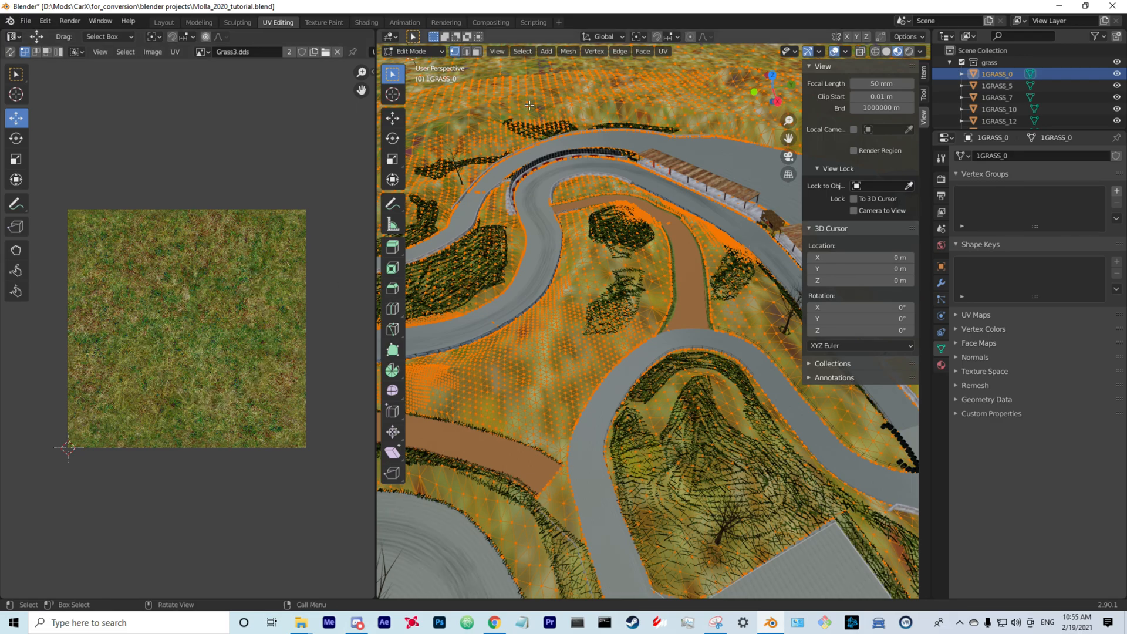
- Examine the size and placement of the terrain's UV layout relative to the Grass3.dds image tile
{"action": "scroll", "coordinate": [249, 214], "scroll_direction": "down", "scroll_amount": 6}
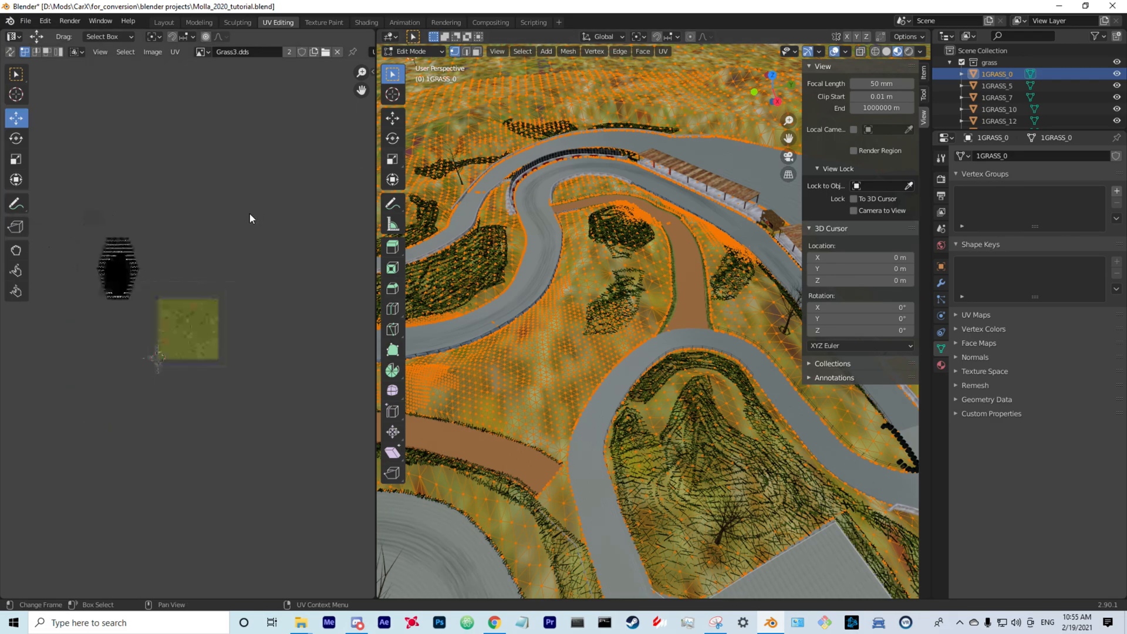
{"action": "scroll", "coordinate": [173, 311], "scroll_direction": "up", "scroll_amount": 3}
{"action": "middle_click_drag", "start_coordinate": [83, 294], "coordinate": [142, 320]}
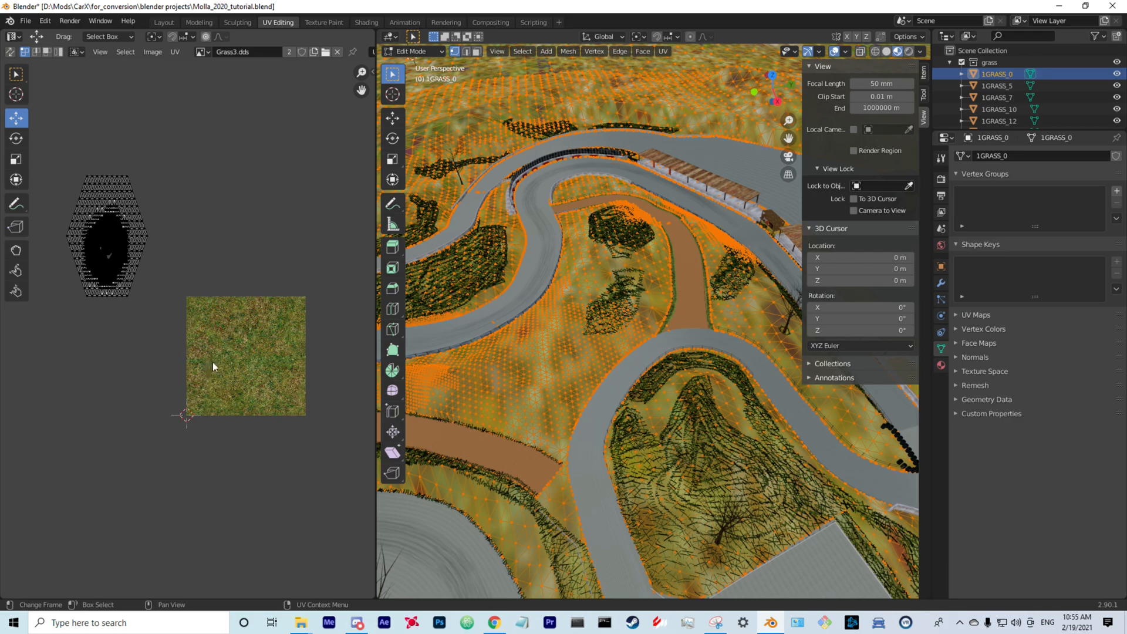
{"action": "scroll", "coordinate": [239, 279], "scroll_direction": "up", "scroll_amount": 5}
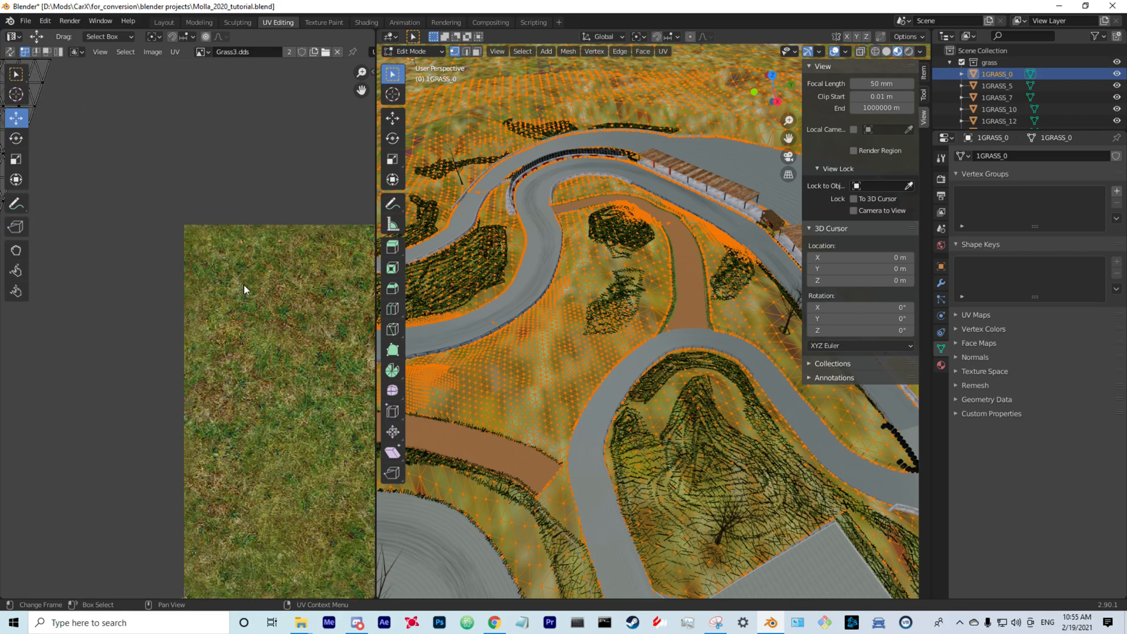
{"action": "scroll", "coordinate": [145, 263], "scroll_direction": "down", "scroll_amount": 5}
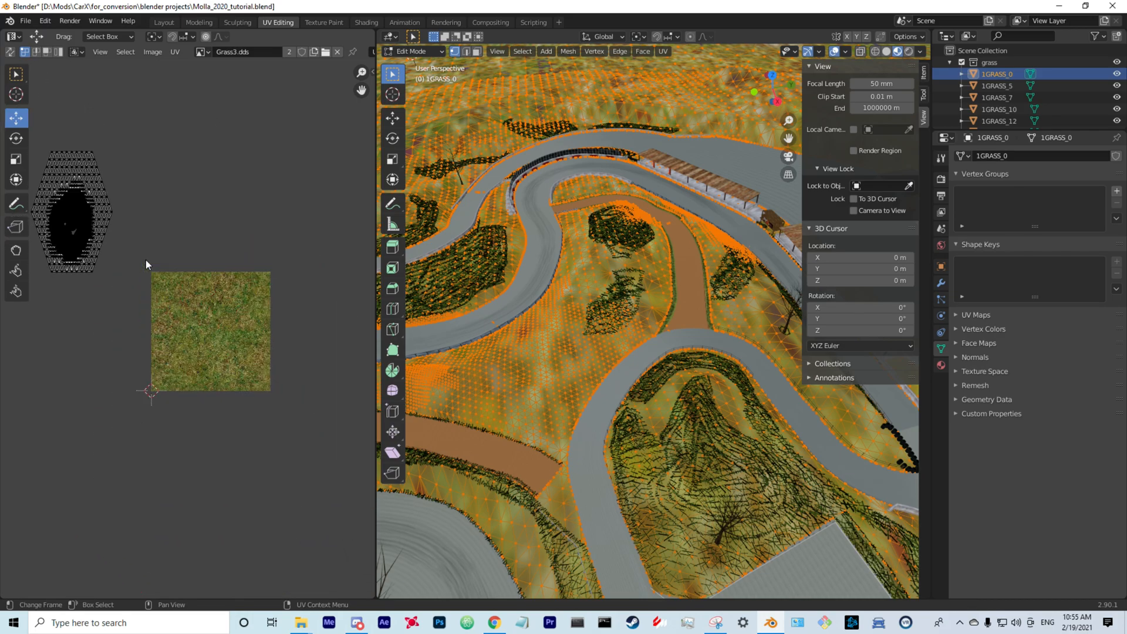
- Select only a small patch of terrain vertices behind the track and examine where its UVs lie
{"action": "middle_click_drag", "start_coordinate": [577, 368], "coordinate": [523, 316]}
{"action": "scroll", "coordinate": [522, 316], "scroll_direction": "down", "scroll_amount": 6}
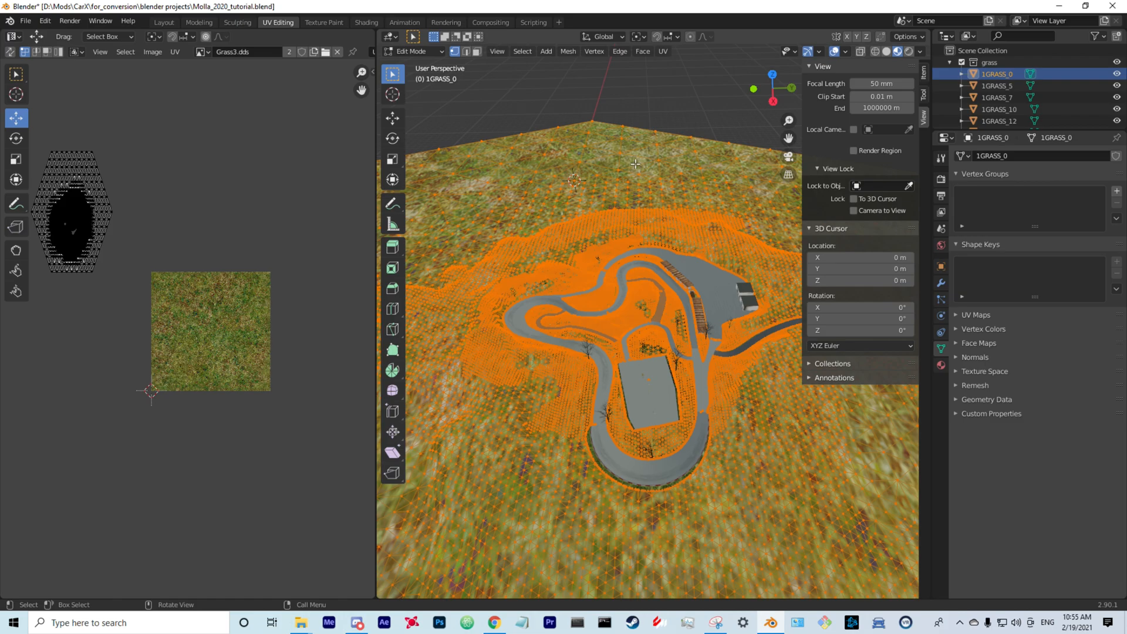
{"action": "scroll", "coordinate": [552, 219], "scroll_direction": "down", "scroll_amount": 2}
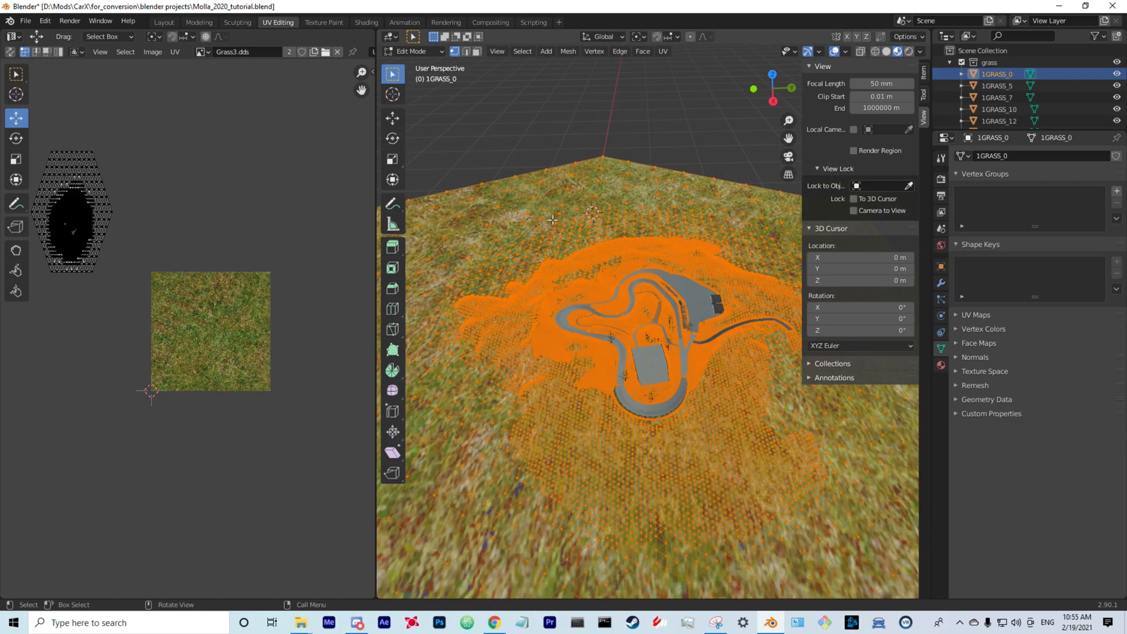
{"action": "left_click", "coordinate": [679, 141]}
{"action": "left_click_drag", "start_coordinate": [606, 141], "coordinate": [704, 218]}
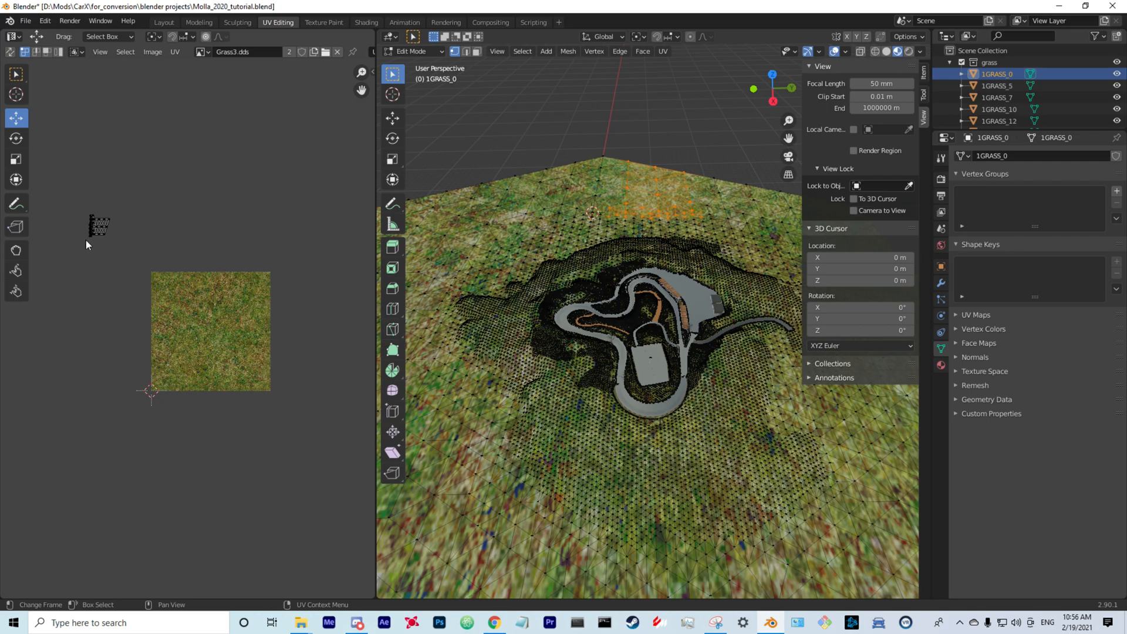
{"action": "scroll", "coordinate": [86, 205], "scroll_direction": "up", "scroll_amount": 3}
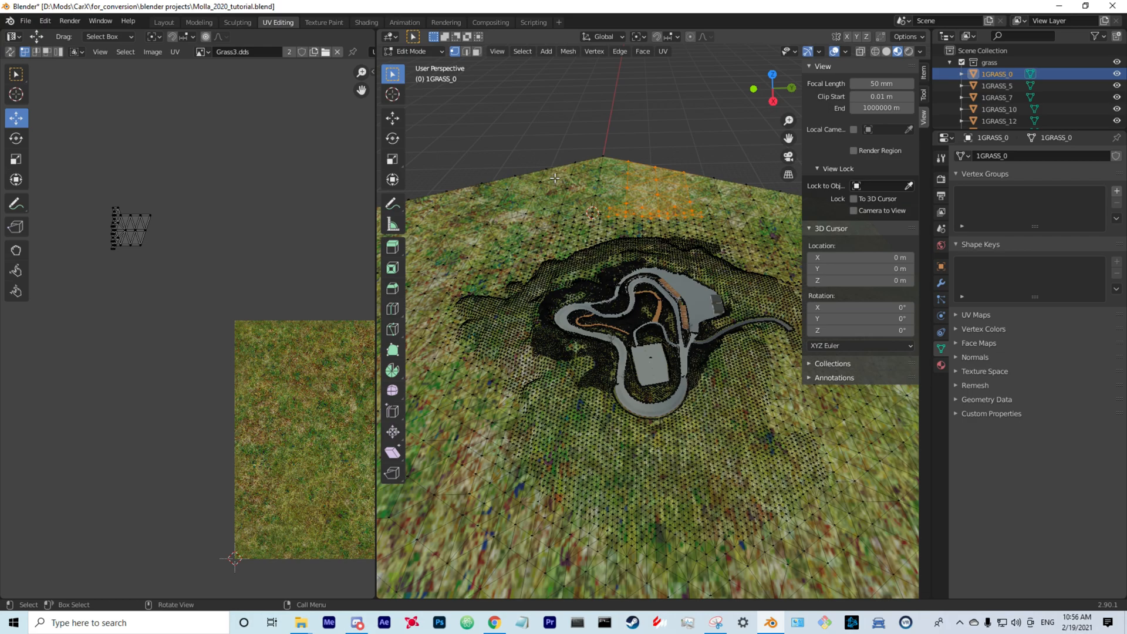
- Select the entire 1GRASS_0 terrain mesh and unwrap it onto the Grass3.dds image
{"action": "left_click", "coordinate": [643, 121]}
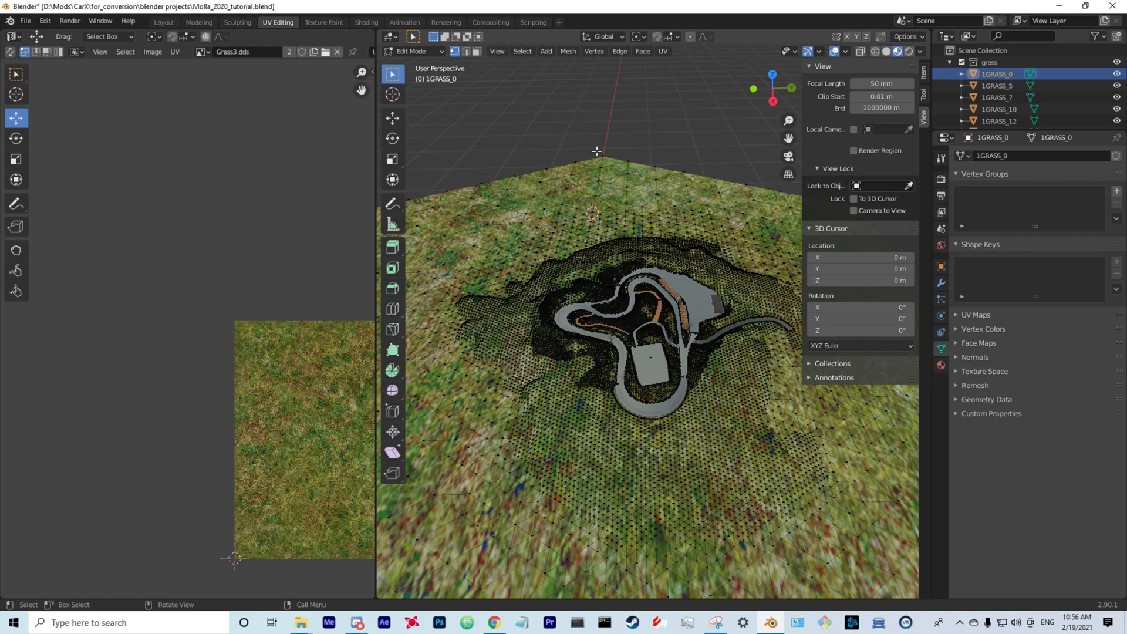
{"action": "key", "text": "a"}
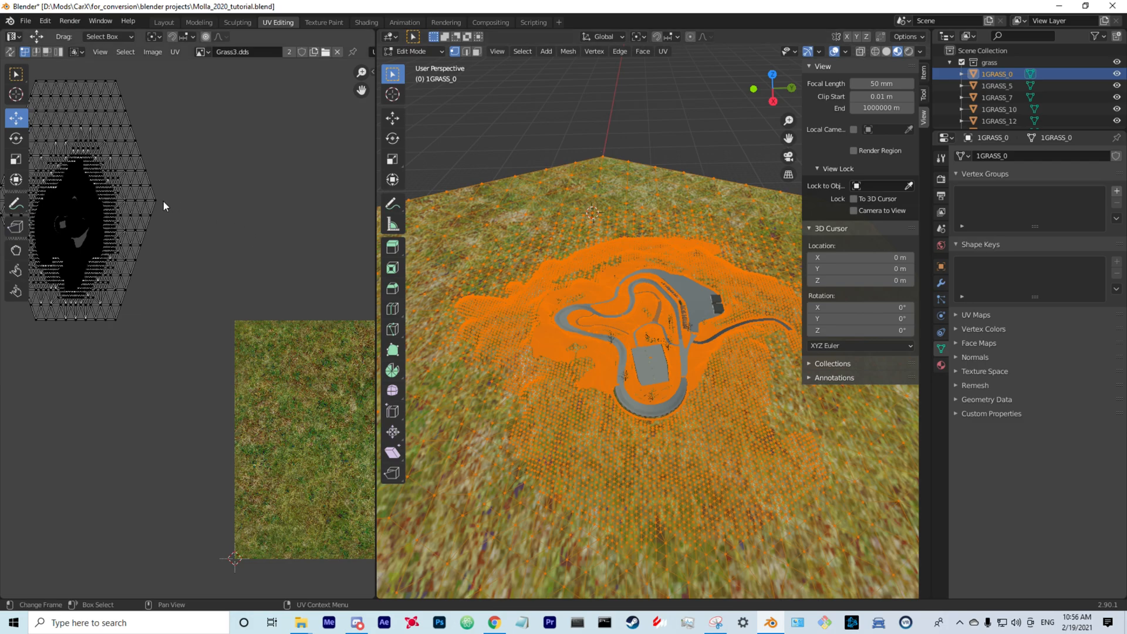
{"action": "middle_click_drag", "start_coordinate": [264, 269], "coordinate": [120, 158]}
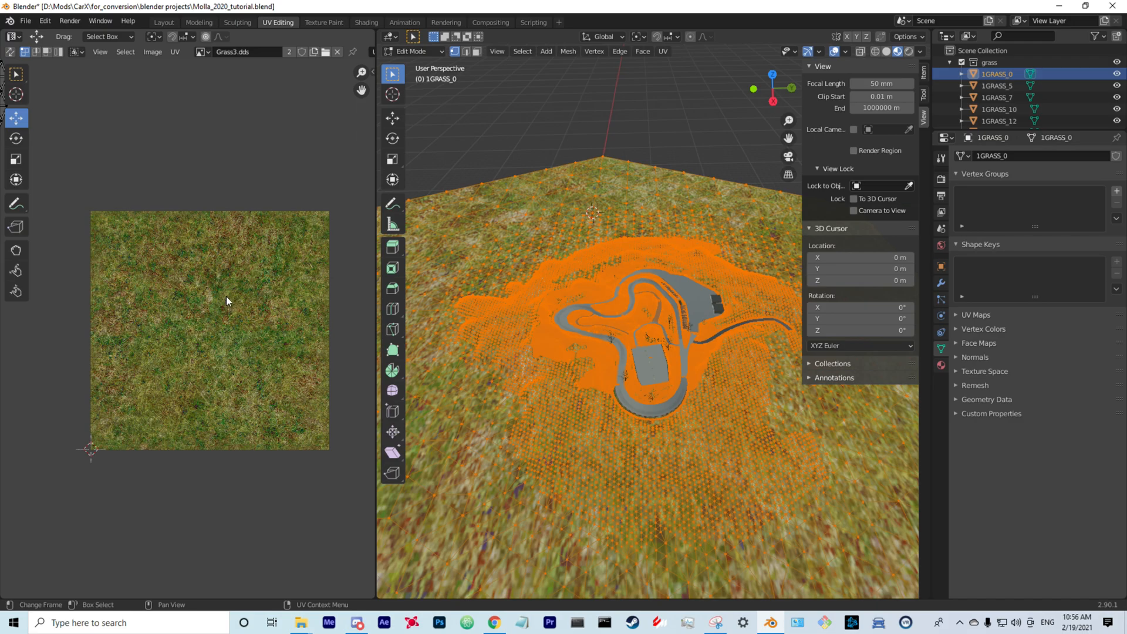
{"action": "right_click", "coordinate": [220, 273]}
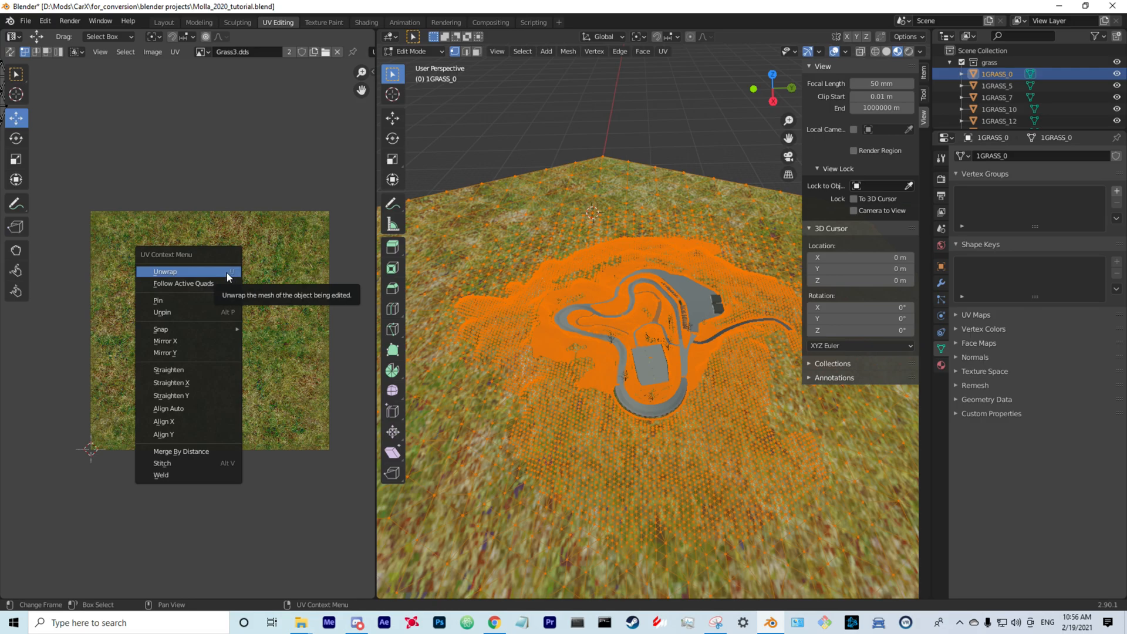
{"action": "left_click", "coordinate": [197, 276]}
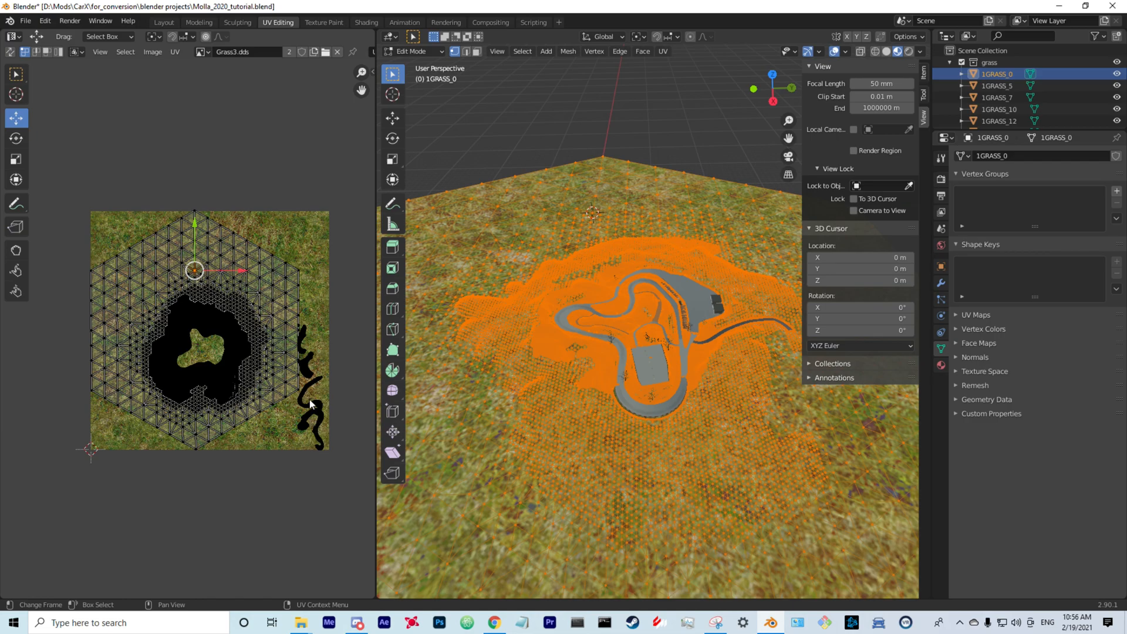
- Select all of the unwrapped terrain UVs, shift them slightly and rotate the whole layout
{"action": "scroll", "coordinate": [587, 323], "scroll_direction": "up", "scroll_amount": 8}
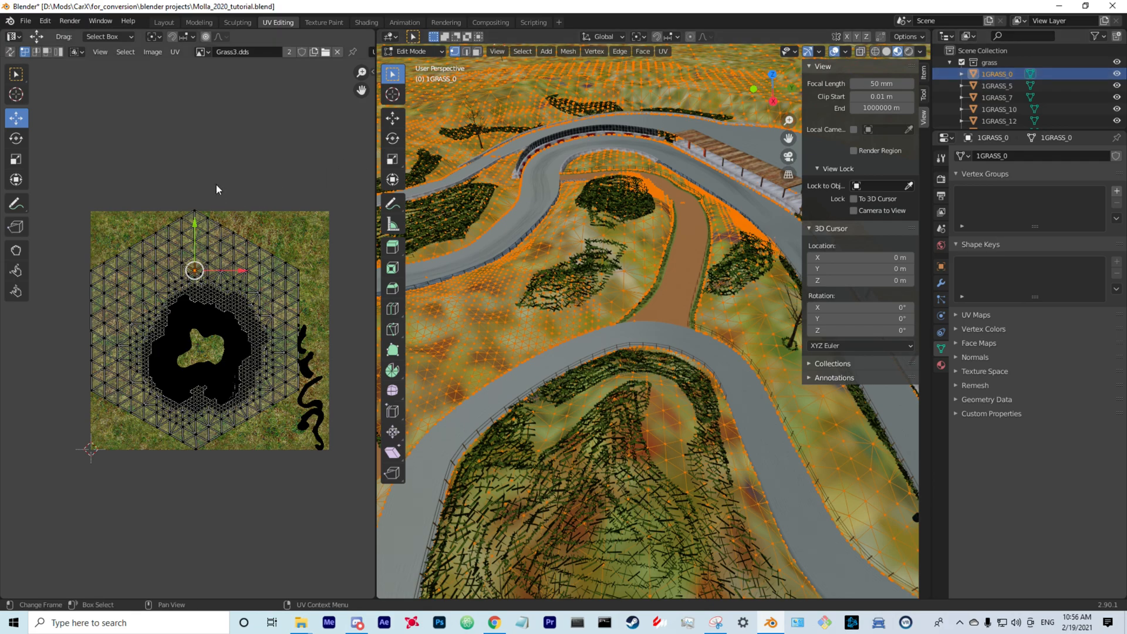
{"action": "key", "text": "a"}
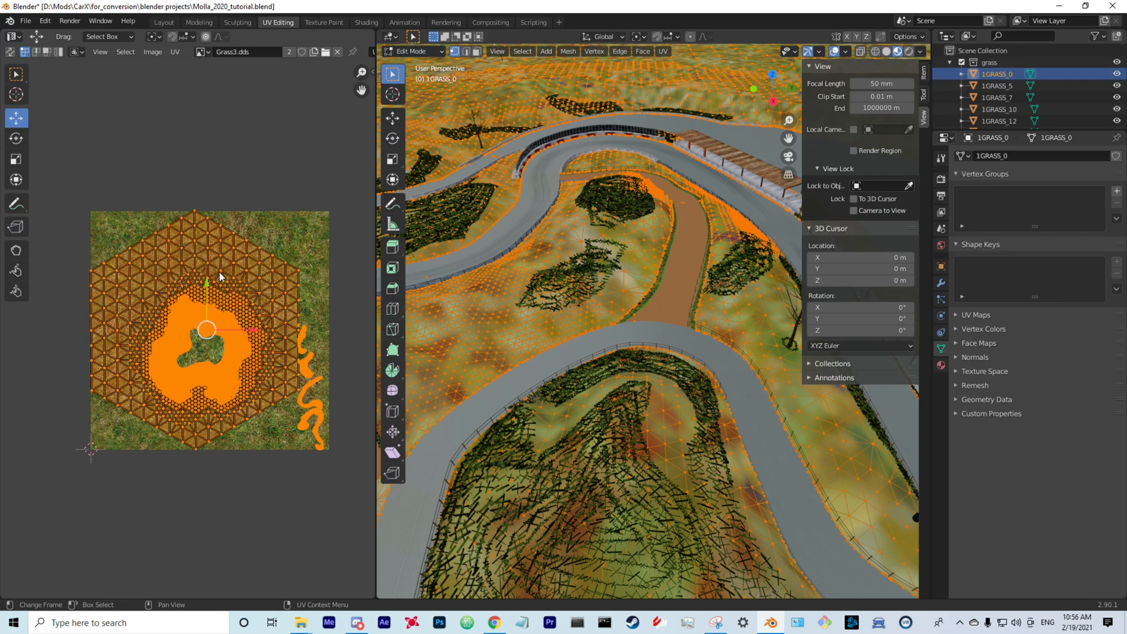
{"action": "left_click_drag", "start_coordinate": [206, 286], "coordinate": [258, 274]}
{"action": "left_click", "coordinate": [16, 139]}
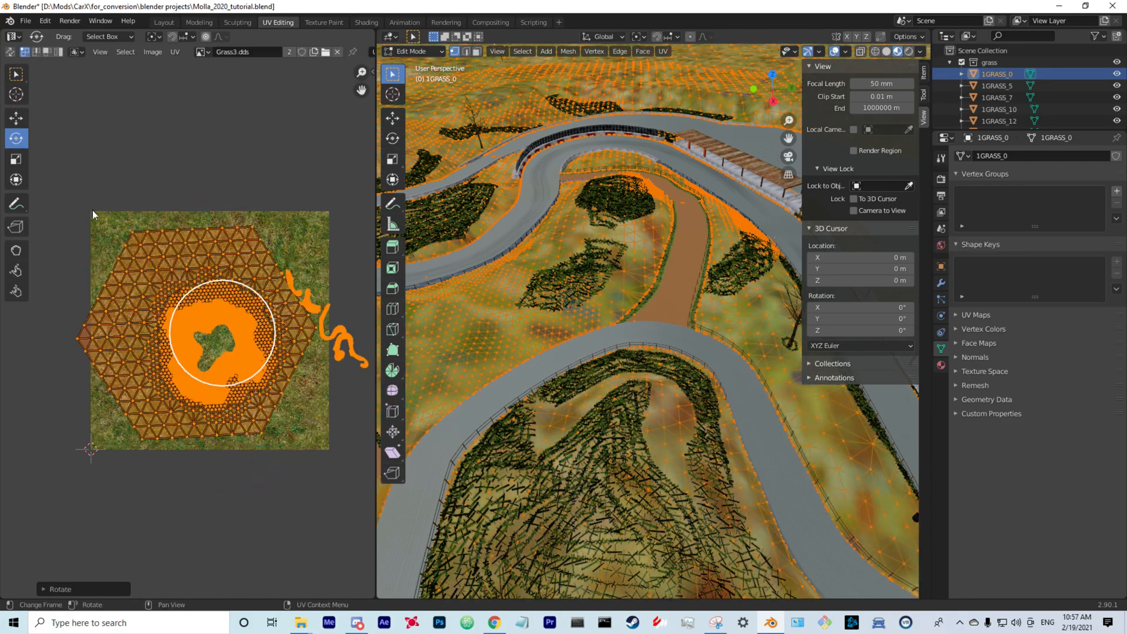
- Enlarge the terrain's UV layout in both directions until it extends beyond the image tile, and adjust its rotation
{"action": "left_click", "coordinate": [16, 161]}
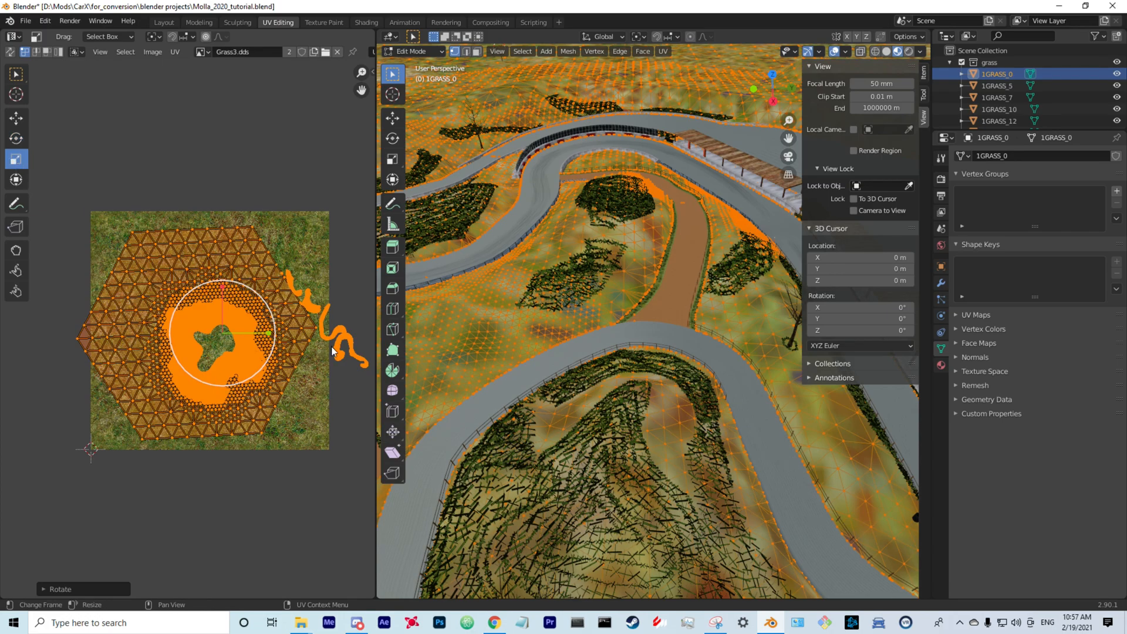
{"action": "left_click_drag", "start_coordinate": [270, 332], "coordinate": [305, 332]}
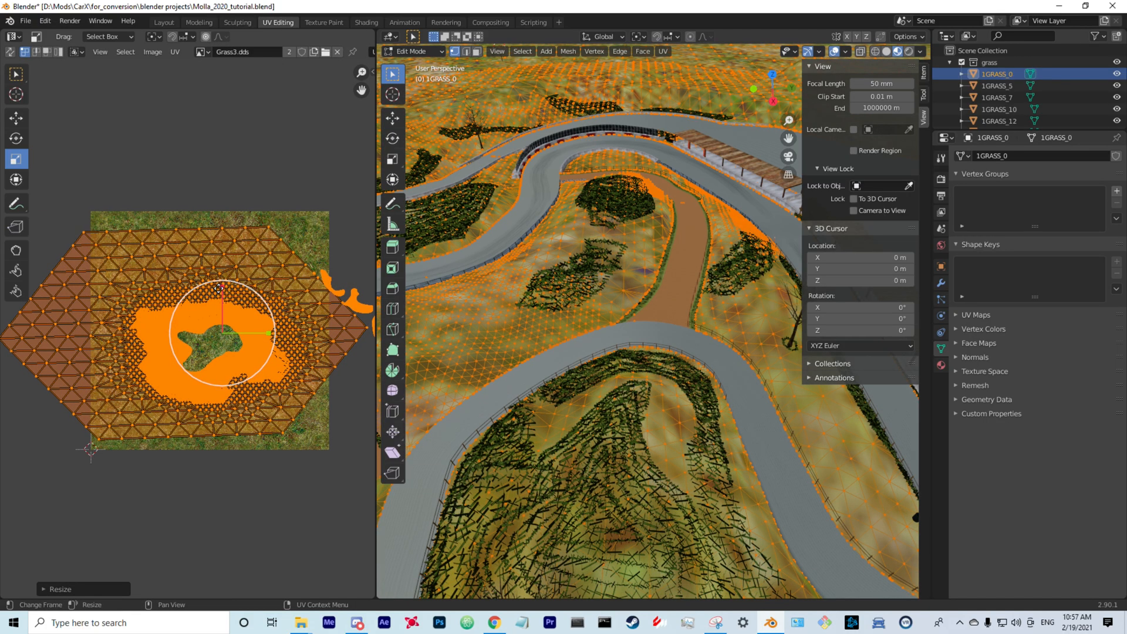
{"action": "left_click_drag", "start_coordinate": [220, 287], "coordinate": [266, 198]}
{"action": "left_click", "coordinate": [16, 138]}
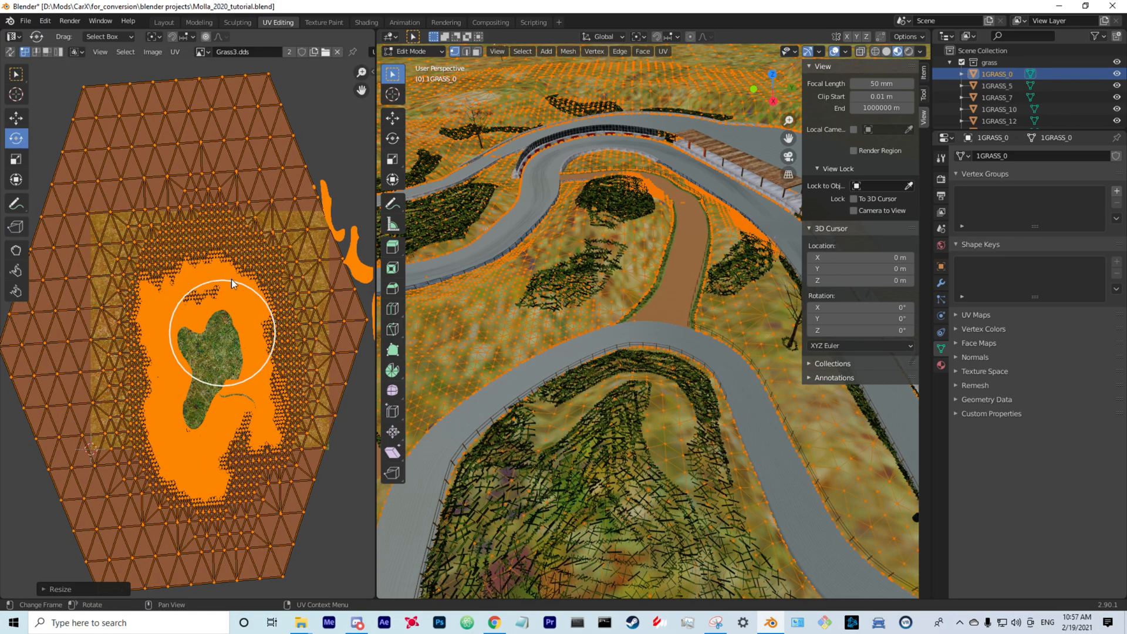
{"action": "left_click_drag", "start_coordinate": [258, 295], "coordinate": [338, 339]}
- Scale the terrain UVs up further in X and Y so the grass texture repeats more densely
{"action": "left_click", "coordinate": [16, 159]}
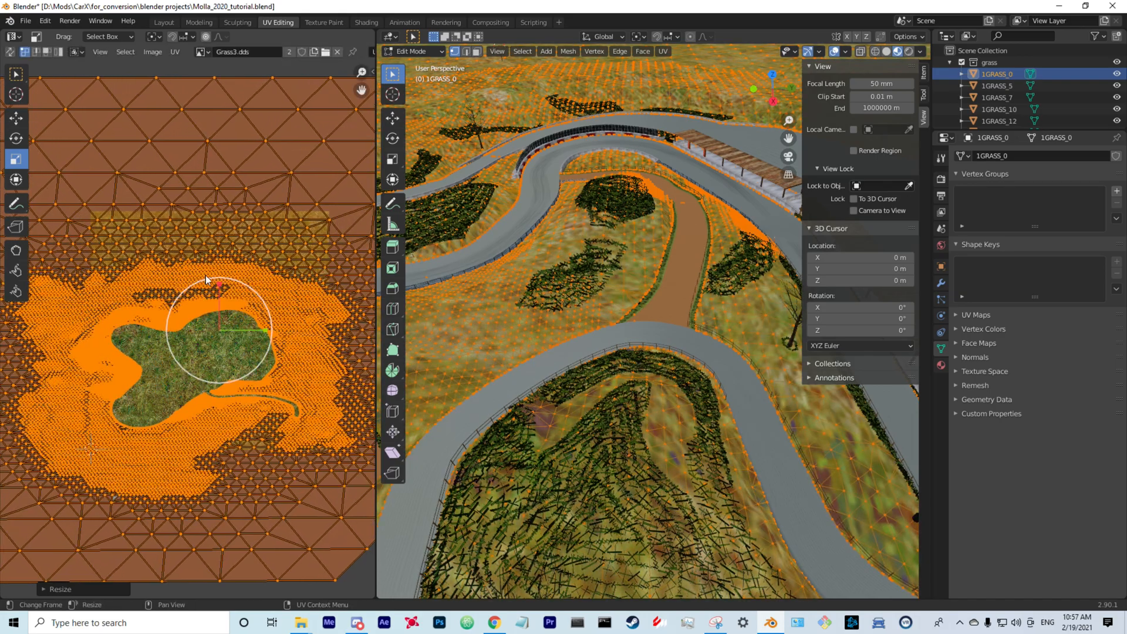
{"action": "left_click_drag", "start_coordinate": [220, 284], "coordinate": [235, 253]}
{"action": "left_click_drag", "start_coordinate": [265, 332], "coordinate": [11, 353]}
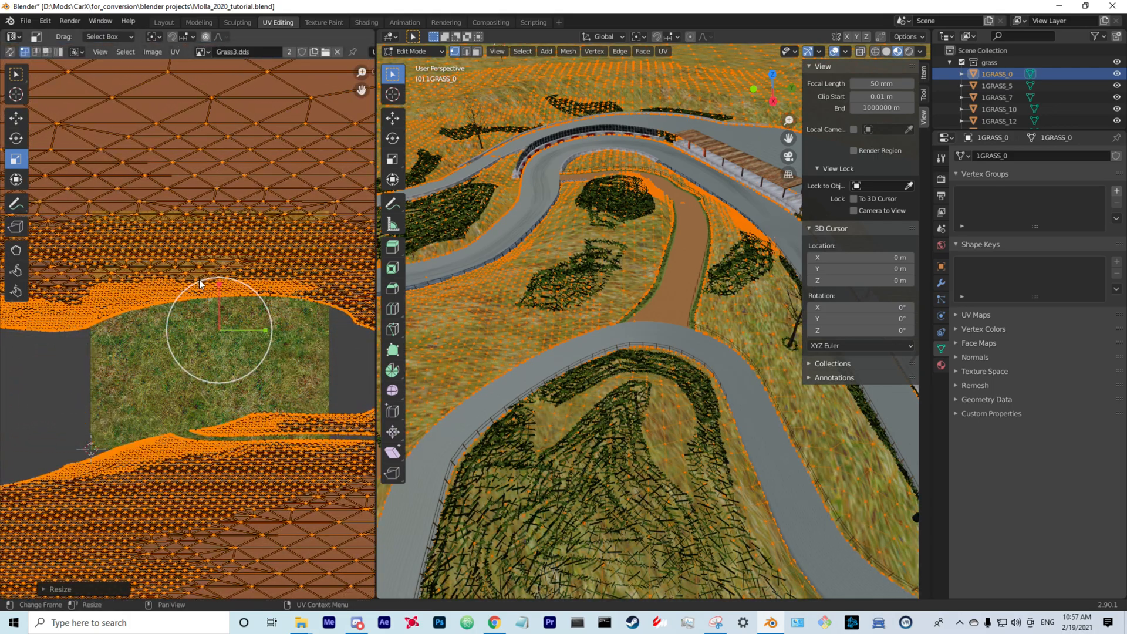
{"action": "left_click_drag", "start_coordinate": [219, 282], "coordinate": [234, 197]}
- Examine the grass texture's sharpness and tiling on the terrain close to the track and on the slope beside it
{"action": "scroll", "coordinate": [598, 320], "scroll_direction": "up", "scroll_amount": 8}
{"action": "scroll", "coordinate": [598, 320], "scroll_direction": "up", "scroll_amount": 2}
{"action": "scroll", "coordinate": [598, 321], "scroll_direction": "down", "scroll_amount": 7}
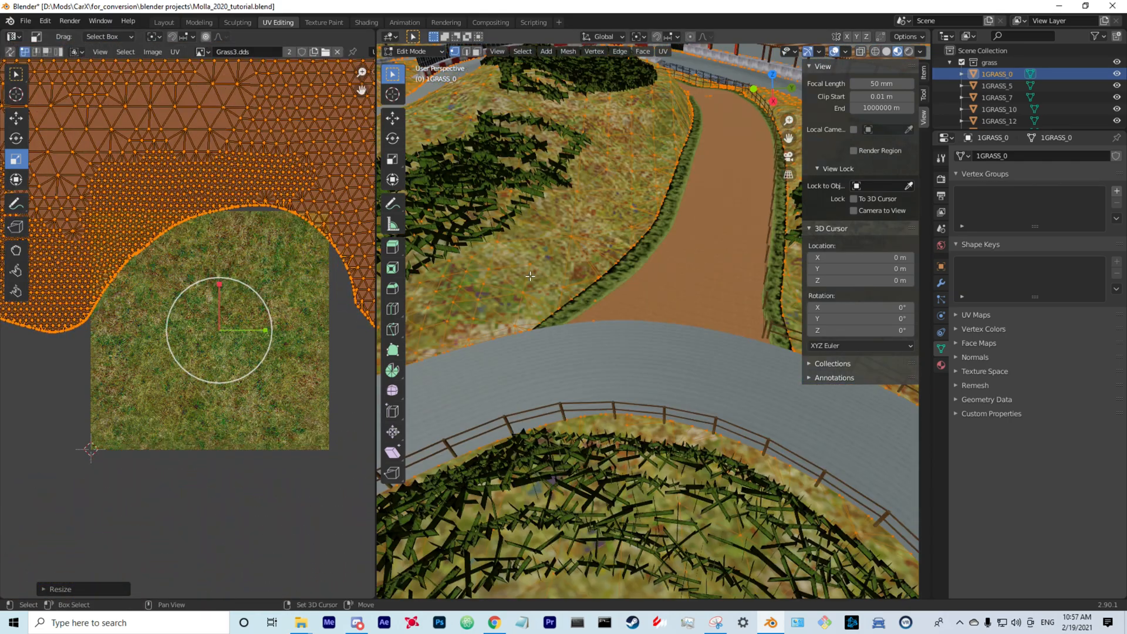
{"action": "middle_click_drag", "start_coordinate": [598, 321], "coordinate": [568, 304], "text": "shift"}
{"action": "scroll", "coordinate": [568, 305], "scroll_direction": "up", "scroll_amount": 4}
{"action": "scroll", "coordinate": [567, 305], "scroll_direction": "down", "scroll_amount": 4}
{"action": "scroll", "coordinate": [572, 303], "scroll_direction": "up", "scroll_amount": 2}
{"action": "scroll", "coordinate": [575, 301], "scroll_direction": "down", "scroll_amount": 3}
{"action": "middle_click_drag", "start_coordinate": [576, 302], "coordinate": [540, 327]}
{"action": "scroll", "coordinate": [219, 307], "scroll_direction": "down", "scroll_amount": 6}
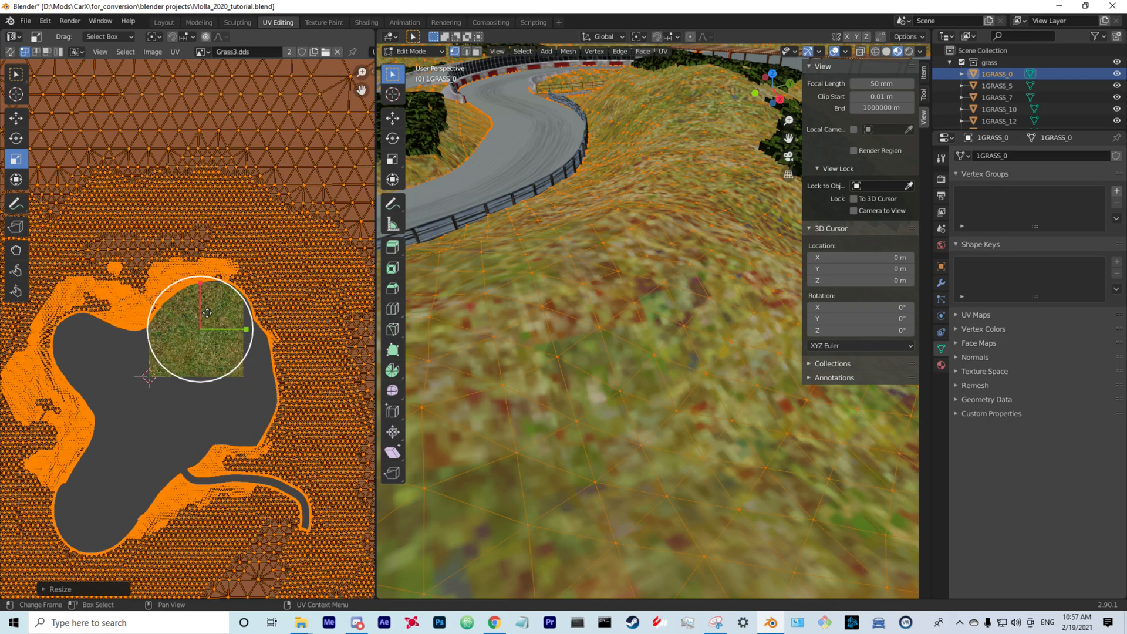
- Set the last UV resize to a scale of 3.5 in X, Y and Z
{"action": "left_click", "coordinate": [44, 587]}
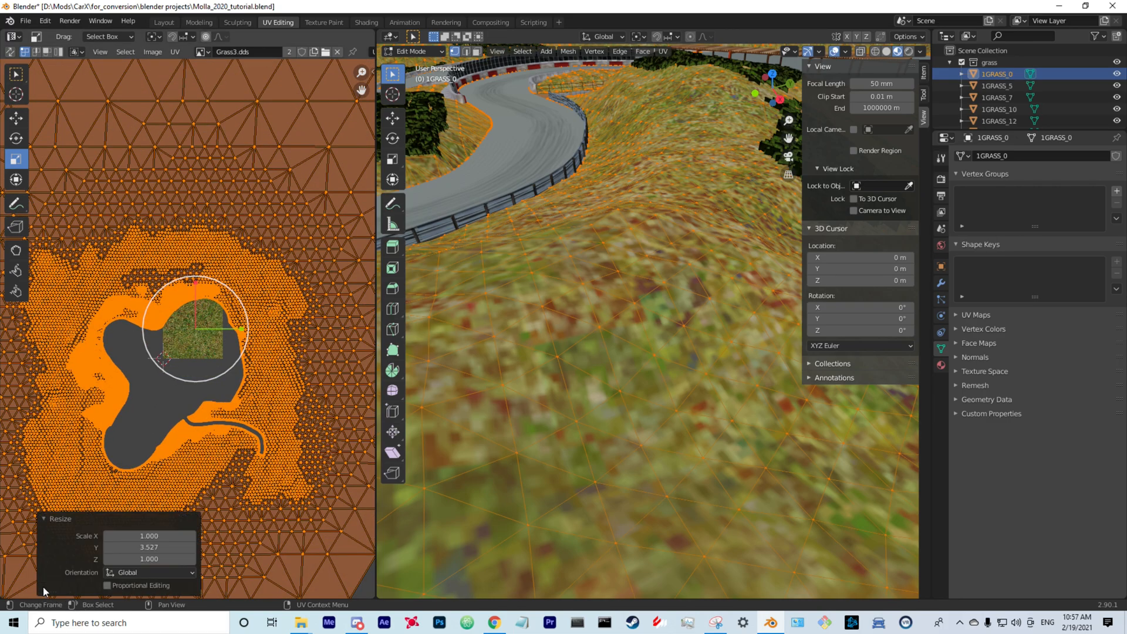
{"action": "left_click", "coordinate": [143, 535]}
{"action": "type", "text": "3.5"}
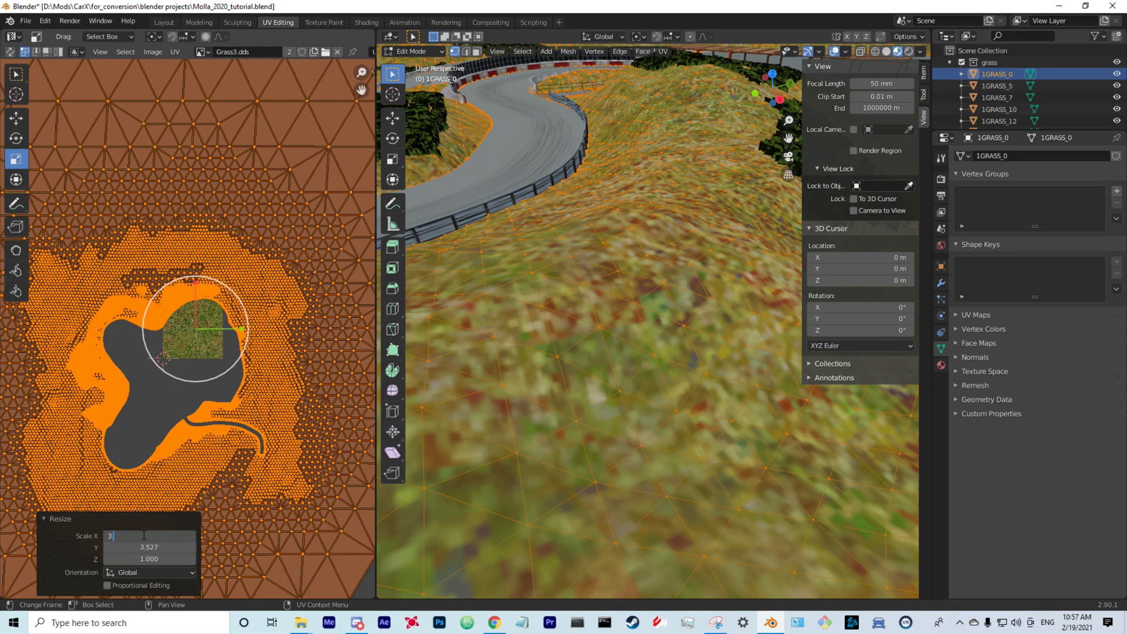
{"action": "key", "text": "Return"}
{"action": "left_click", "coordinate": [157, 559]}
{"action": "type", "text": "3.5"}
{"action": "key", "text": "Return"}
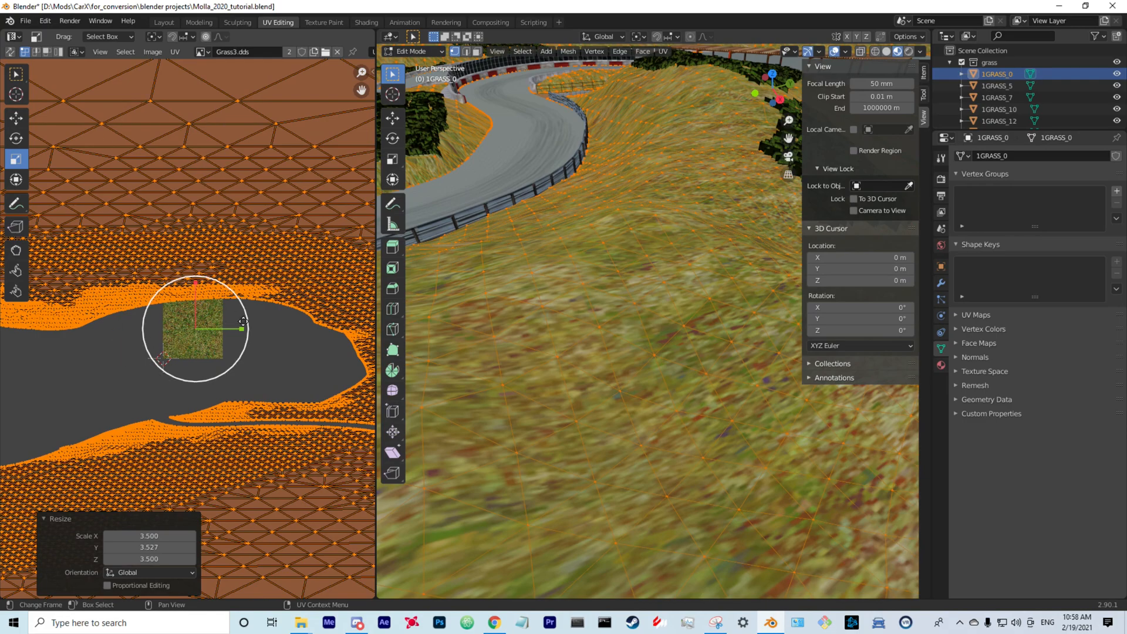
{"action": "left_click", "coordinate": [156, 547]}
{"action": "type", "text": "3.5"}
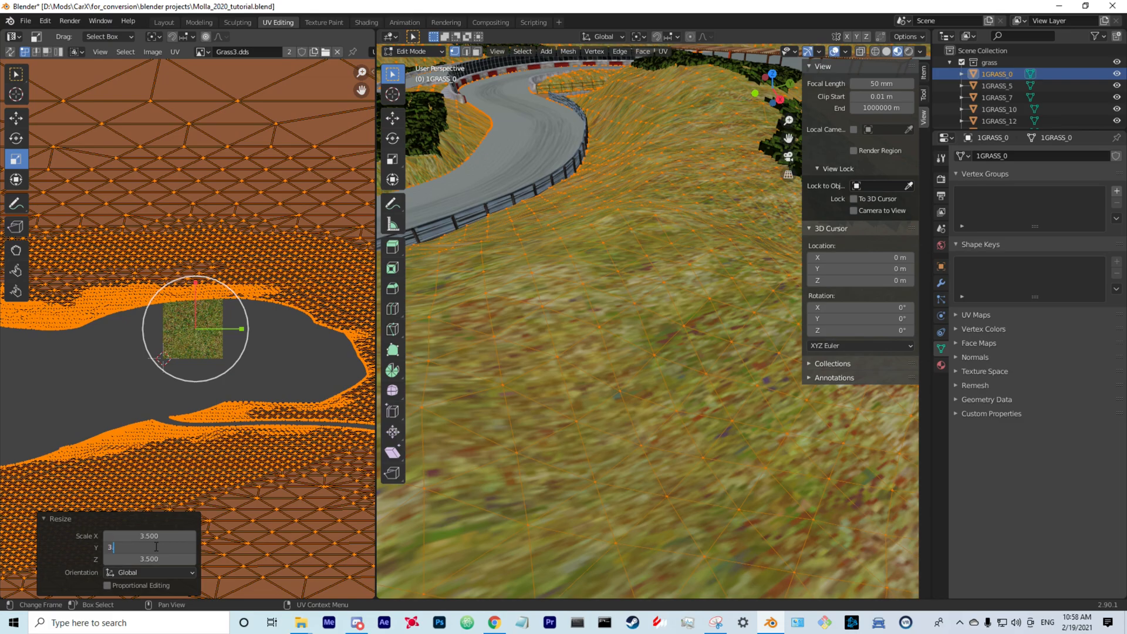
{"action": "key", "text": "Return"}
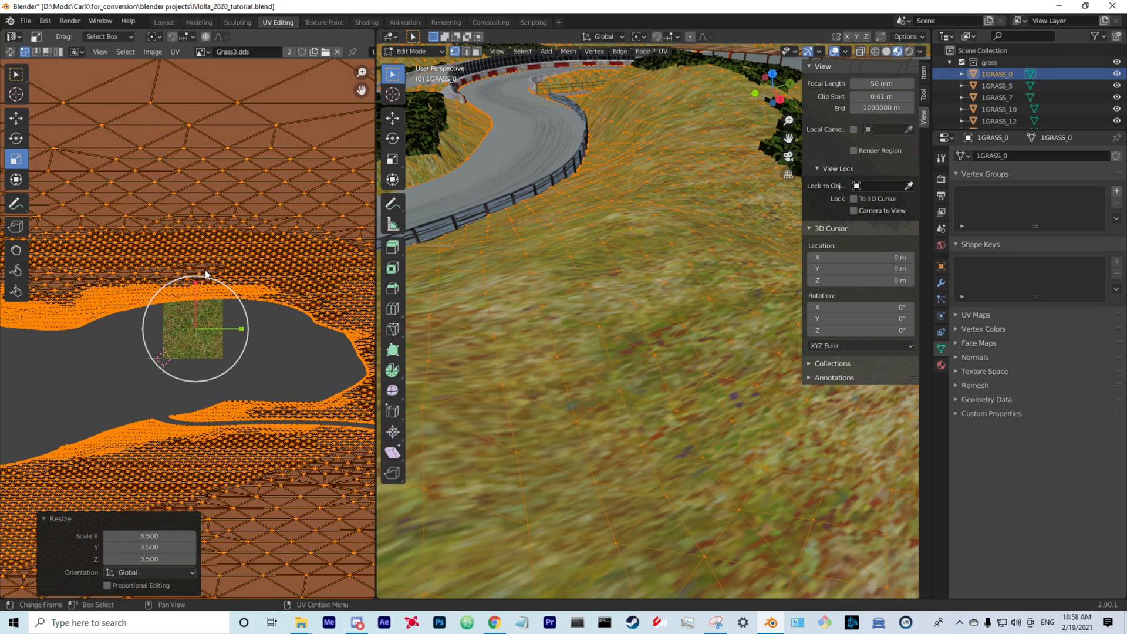
- Enlarge the terrain UVs again in Y and by about 2 in X, then reselect all of them and continue scaling
{"action": "left_click_drag", "start_coordinate": [196, 284], "coordinate": [215, 195]}
{"action": "left_click_drag", "start_coordinate": [245, 330], "coordinate": [293, 328]}
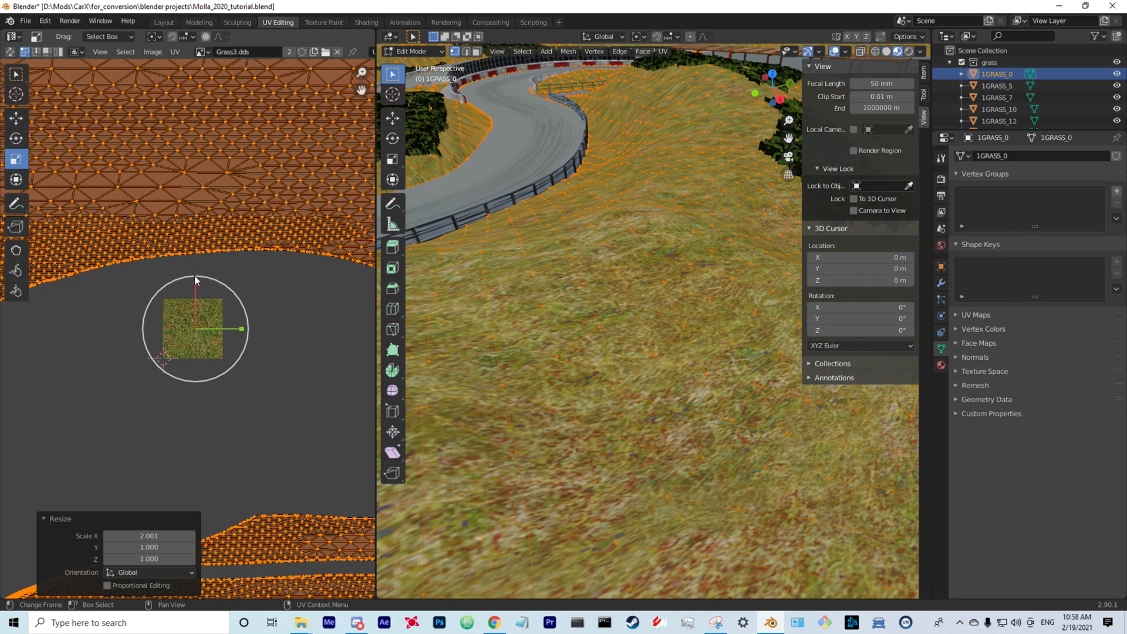
{"action": "left_click", "coordinate": [197, 279]}
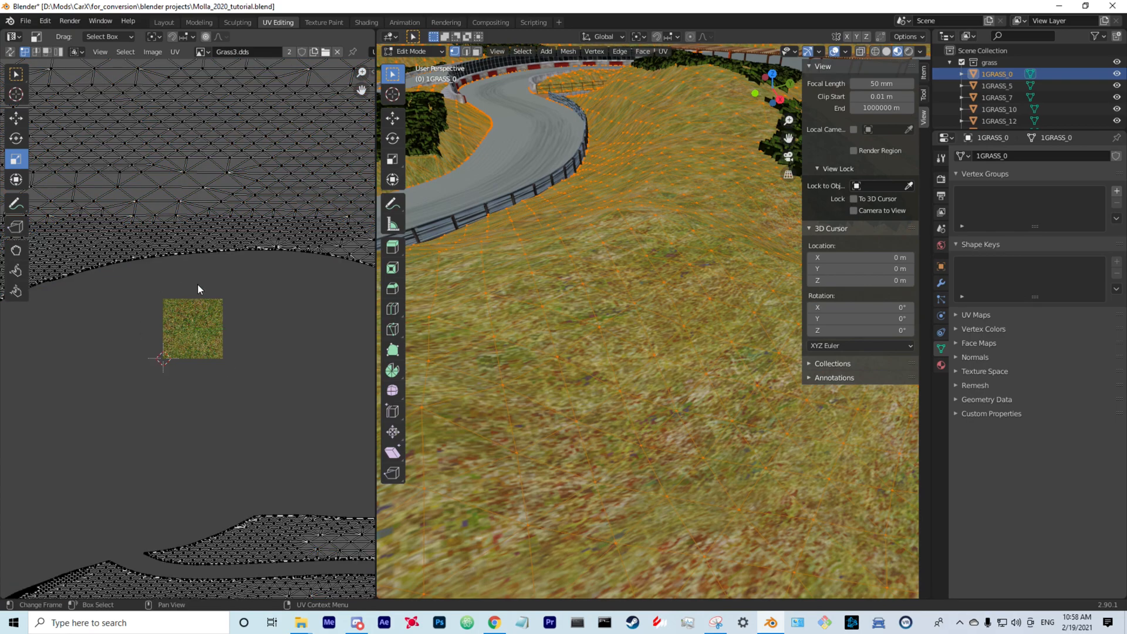
{"action": "key", "text": "a"}
{"action": "left_click_drag", "start_coordinate": [196, 293], "coordinate": [202, 251]}
- Scale all terrain UVs by about 1.85 in Y and up in X, then check the grass around the track bend
{"action": "middle_click_drag", "start_coordinate": [568, 284], "coordinate": [619, 273]}
{"action": "key", "text": "alt+a"}
{"action": "key", "text": "a"}
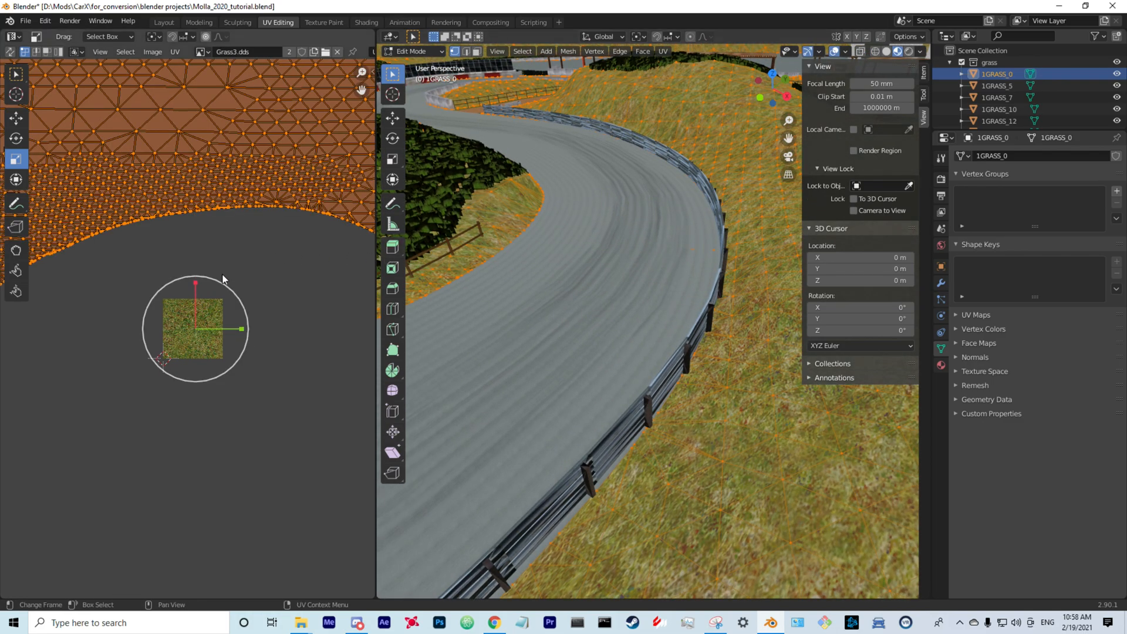
{"action": "left_click_drag", "start_coordinate": [196, 283], "coordinate": [199, 247]}
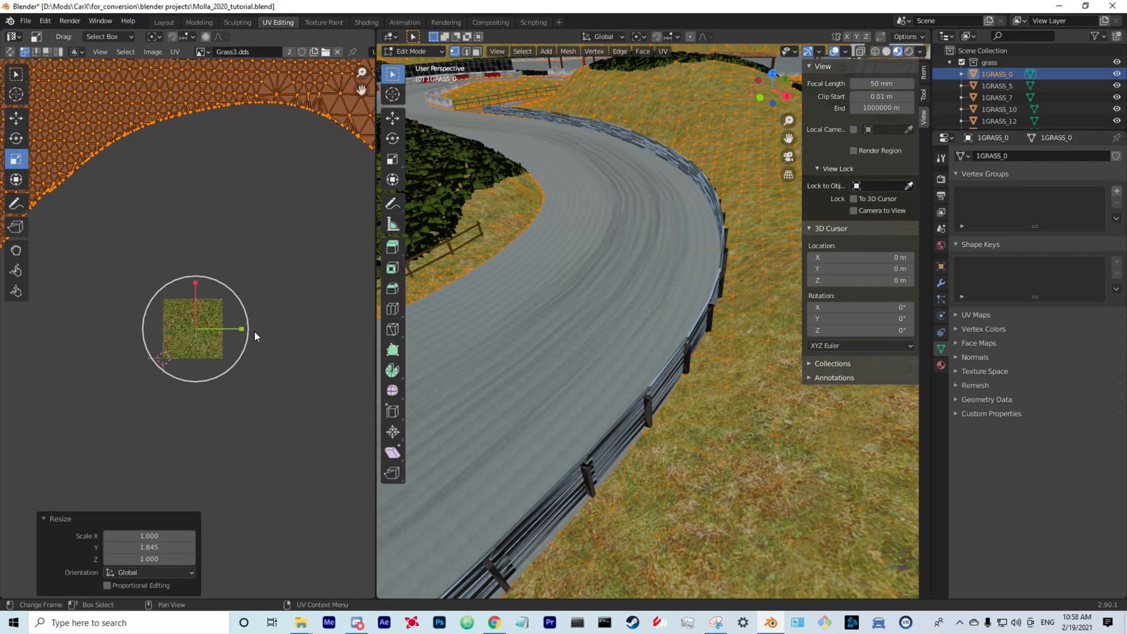
{"action": "left_click_drag", "start_coordinate": [237, 327], "coordinate": [279, 326]}
{"action": "middle_click_drag", "start_coordinate": [675, 306], "coordinate": [603, 179]}
{"action": "left_click", "coordinate": [578, 156]}
{"action": "middle_click_drag", "start_coordinate": [590, 261], "coordinate": [616, 298]}
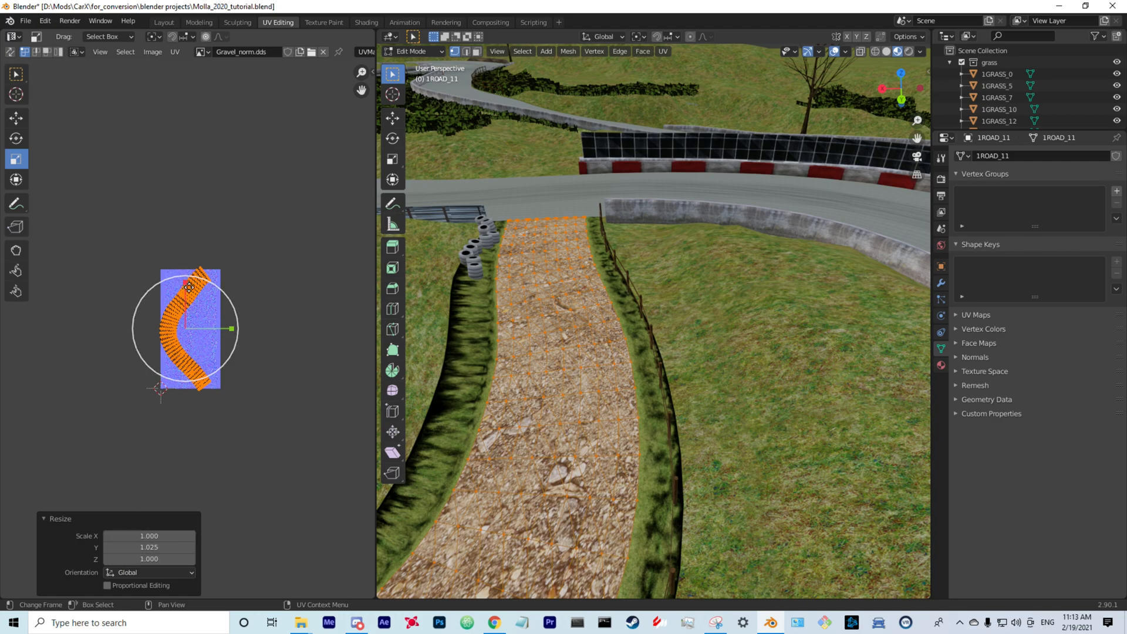
- Try to enlarge the 1ROAD_11 gravel path's UVs about 24 times in Y and 31 times in X, plus about 2 times in Y
{"action": "left_click_drag", "start_coordinate": [185, 285], "coordinate": [352, 353]}
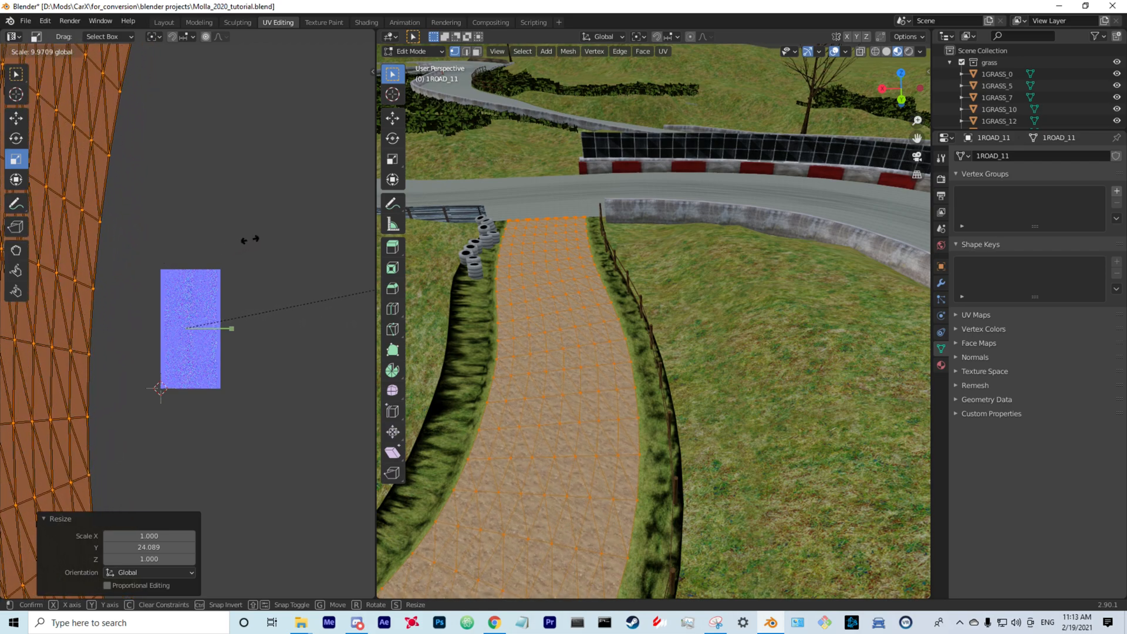
{"action": "left_click", "coordinate": [56, 162]}
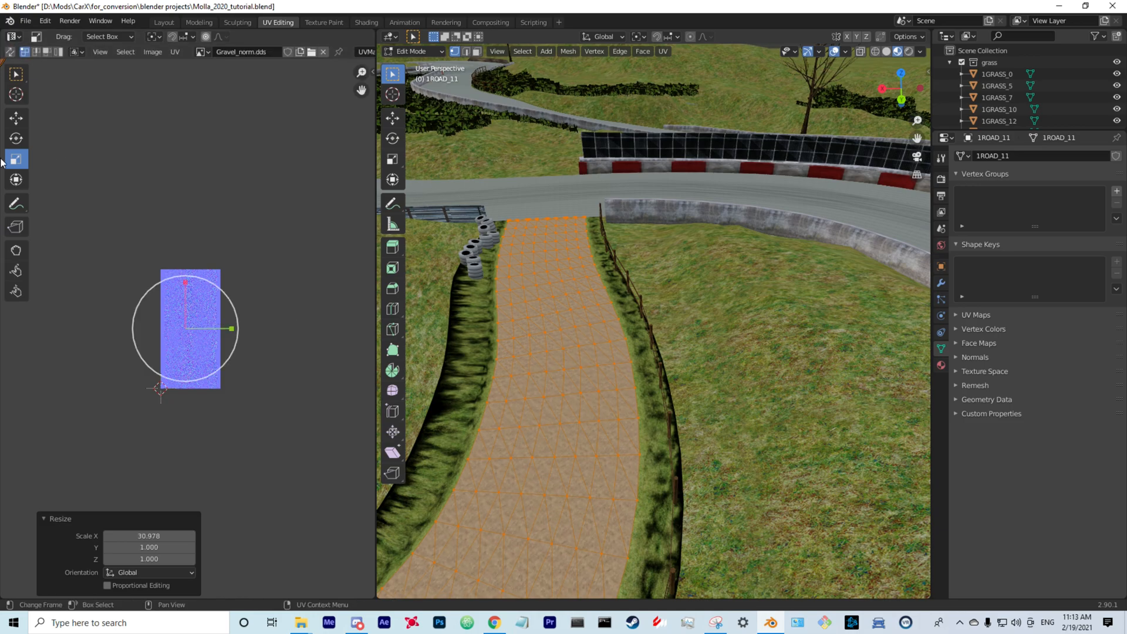
{"action": "key", "text": "s"}
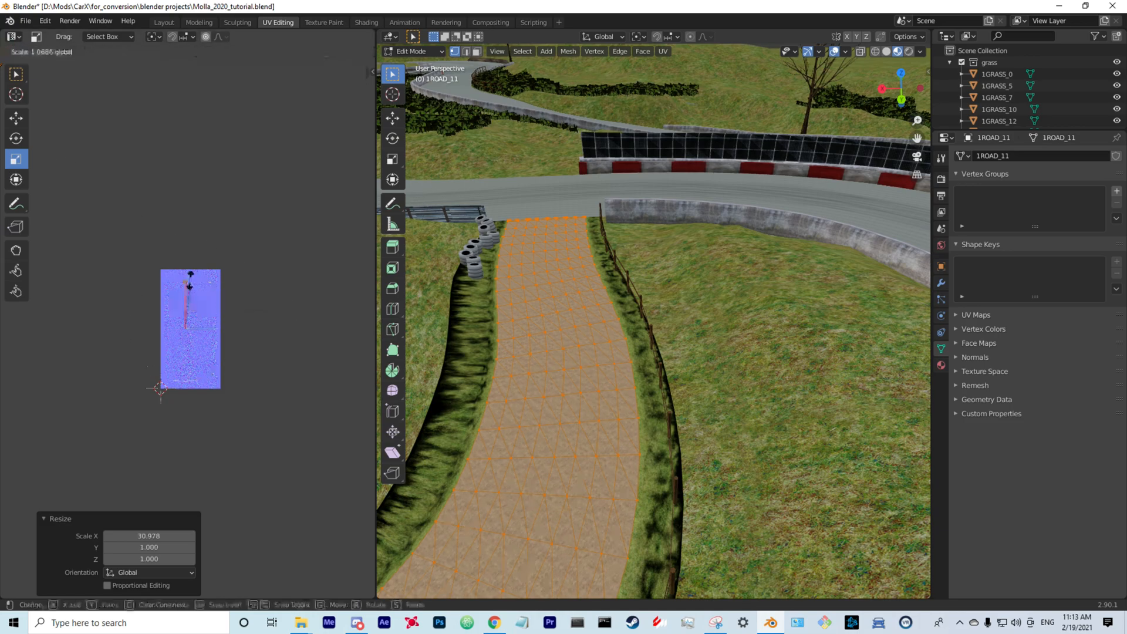
{"action": "left_click", "coordinate": [192, 239]}
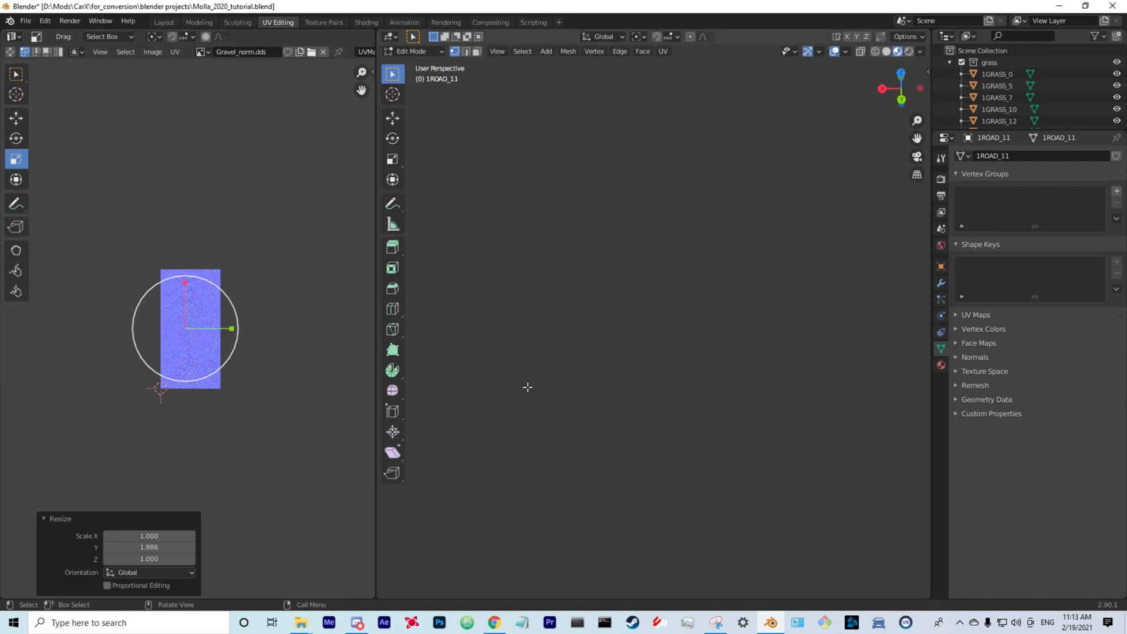
{"action": "scroll", "coordinate": [505, 387], "scroll_direction": "up", "scroll_amount": 3}
{"action": "middle_click_drag", "start_coordinate": [495, 393], "coordinate": [559, 353]}
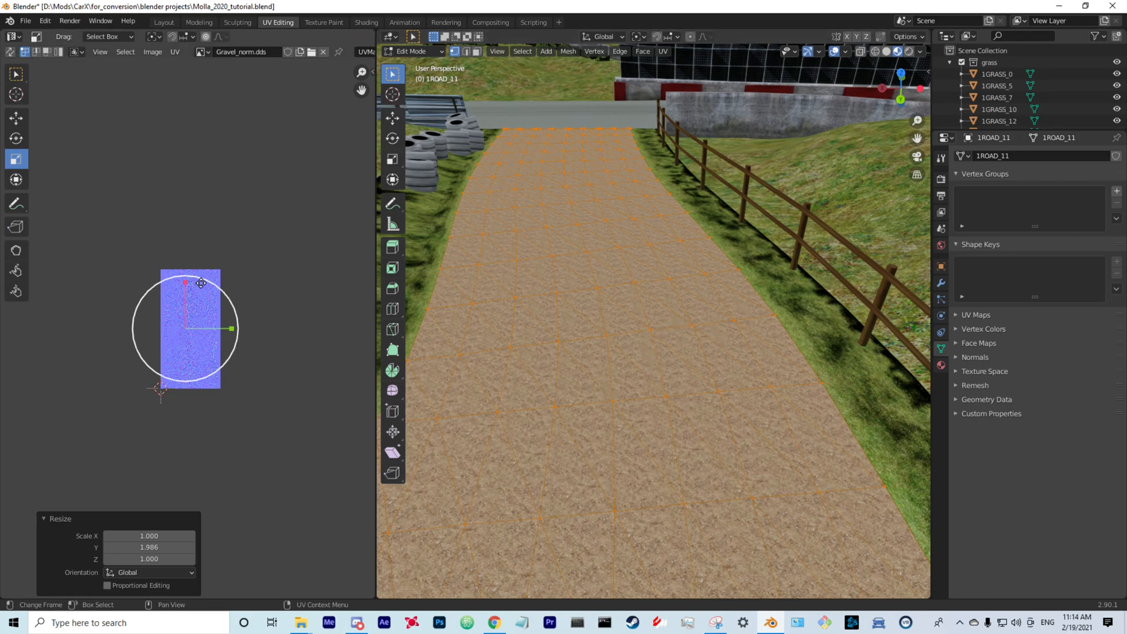
- Undo the last three resizes of the gravel path's UVs
{"action": "key", "text": "ctrl+z"}
{"action": "key", "text": "ctrl+z"}
{"action": "key", "text": "ctrl+z"}
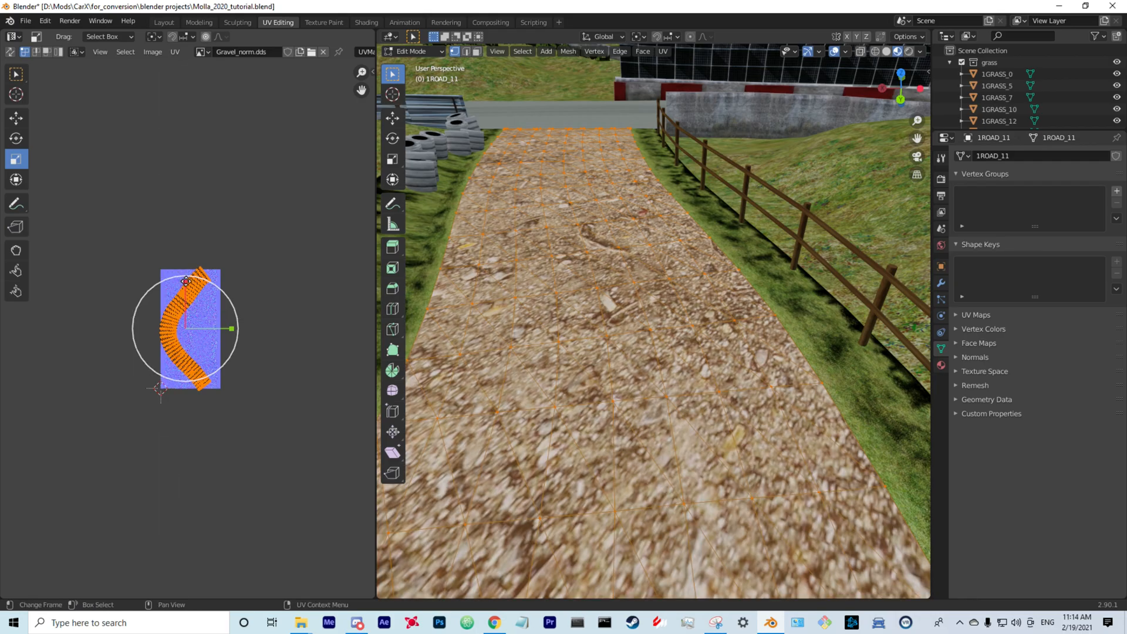
- Enlarge the gravel path's UV strip more moderately, in Y and by about 3.4 in X
{"action": "left_click_drag", "start_coordinate": [178, 273], "coordinate": [219, 209]}
{"action": "key", "text": "y"}
{"action": "left_click_drag", "start_coordinate": [240, 332], "coordinate": [347, 305]}
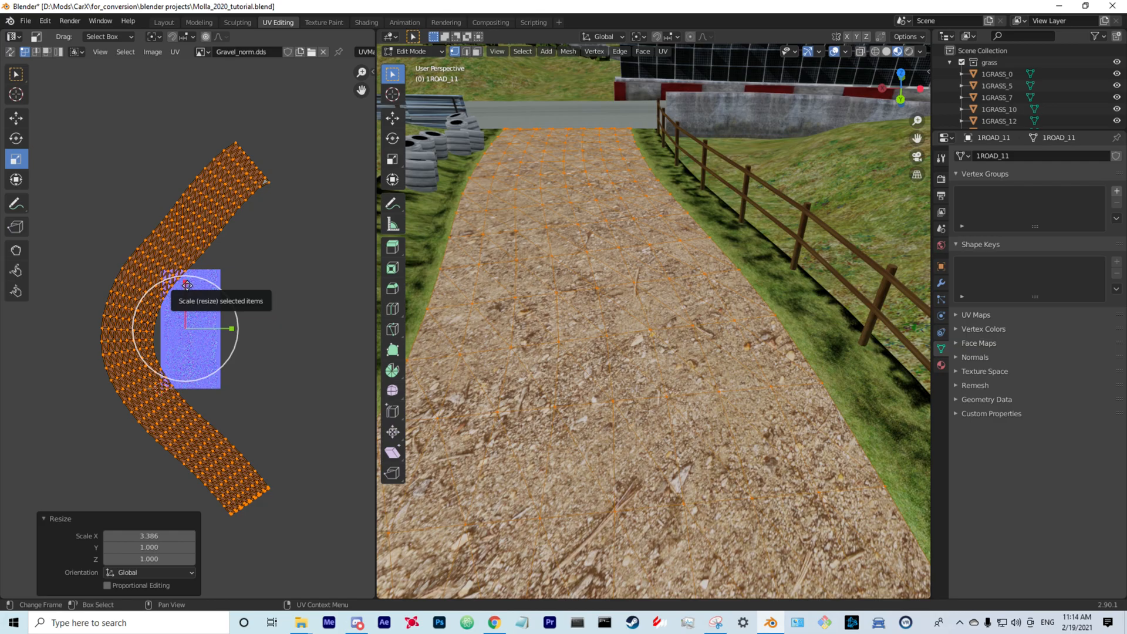
- Scale the gravel path's UVs by about 1.7 in Y and 2.3 in X, then enlarge them a little more in both directions
{"action": "left_click_drag", "start_coordinate": [185, 284], "coordinate": [189, 254]}
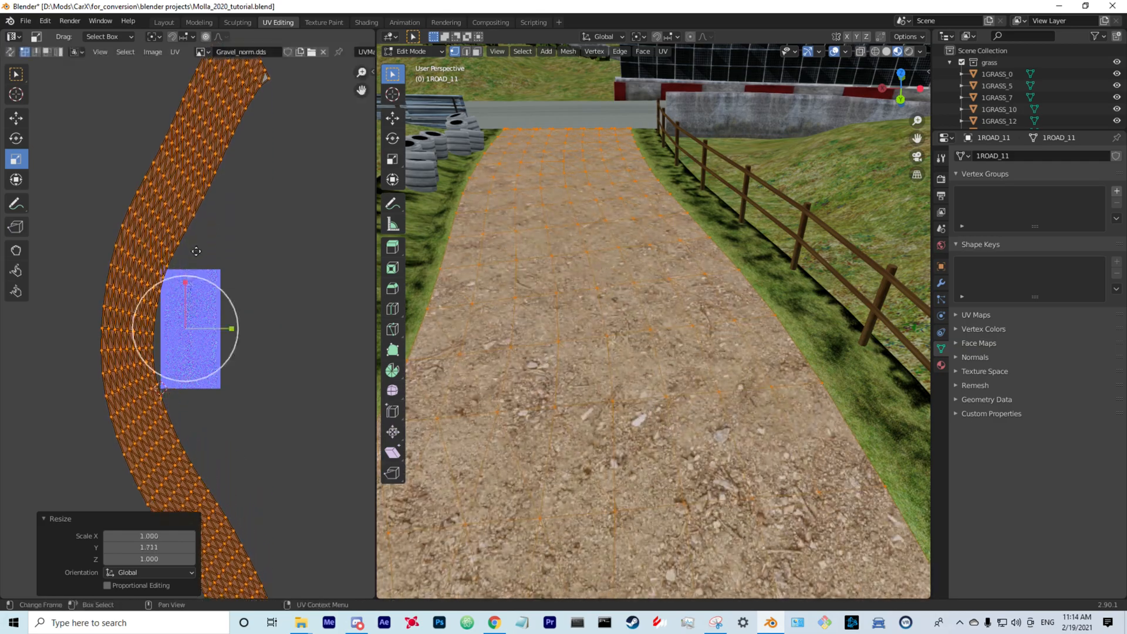
{"action": "left_click_drag", "start_coordinate": [233, 324], "coordinate": [302, 321]}
{"action": "scroll", "coordinate": [486, 374], "scroll_direction": "up", "scroll_amount": 5}
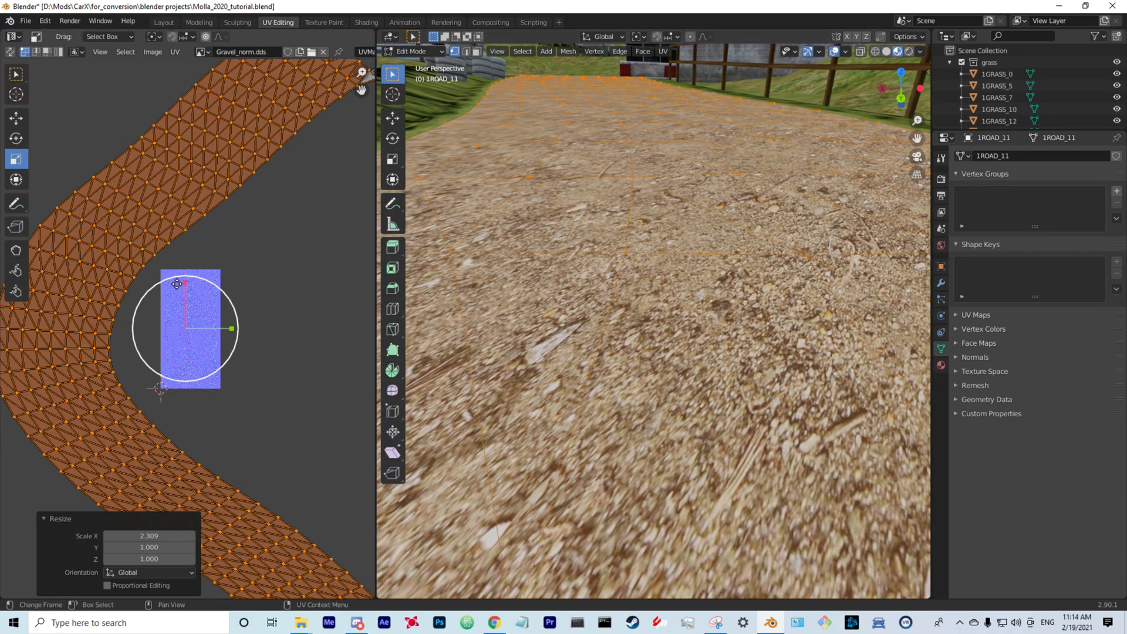
{"action": "left_click_drag", "start_coordinate": [185, 283], "coordinate": [196, 250]}
{"action": "left_click_drag", "start_coordinate": [230, 327], "coordinate": [246, 319]}
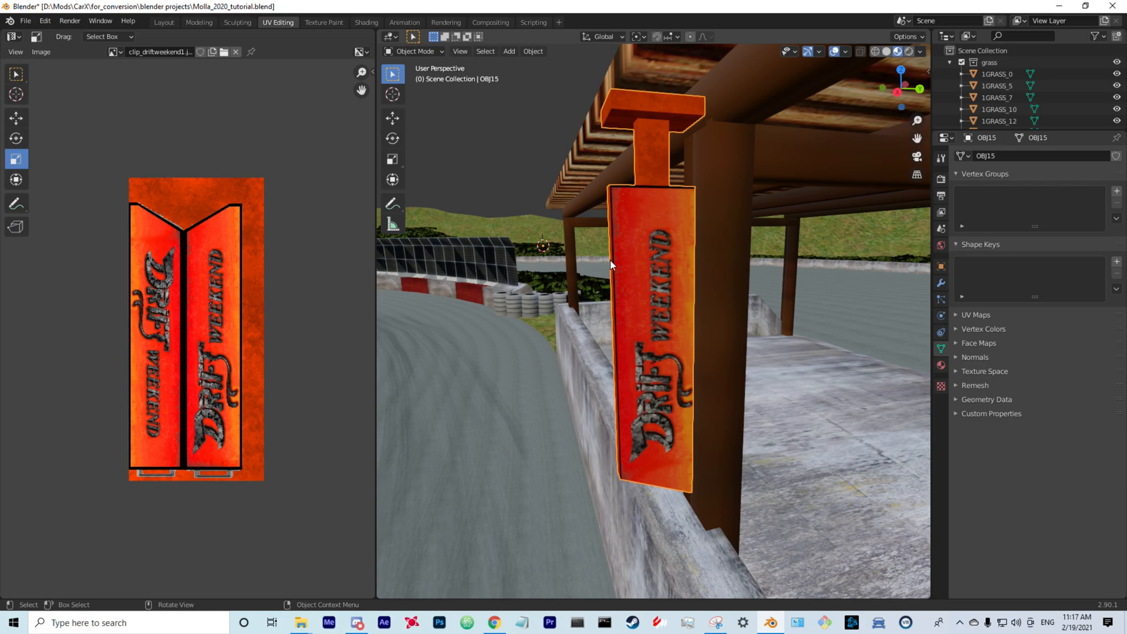
- Enter edit mode on the OBJ15 Drift Weekend banner and deselect all of its geometry
{"action": "mouse_move", "coordinate": [623, 255]}
{"action": "middle_mouse_down"}
{"action": "mouse_move", "coordinate": [708, 255]}
{"action": "mouse_move", "coordinate": [636, 265]}
{"action": "middle_mouse_up"}
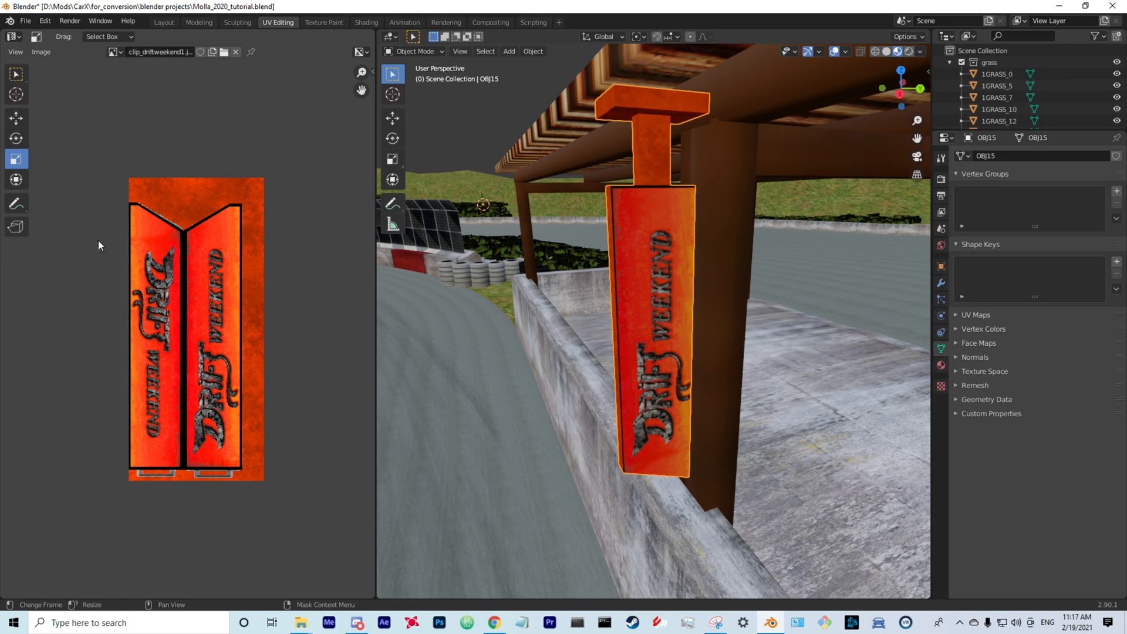
{"action": "middle_click_drag", "start_coordinate": [647, 230], "coordinate": [664, 262]}
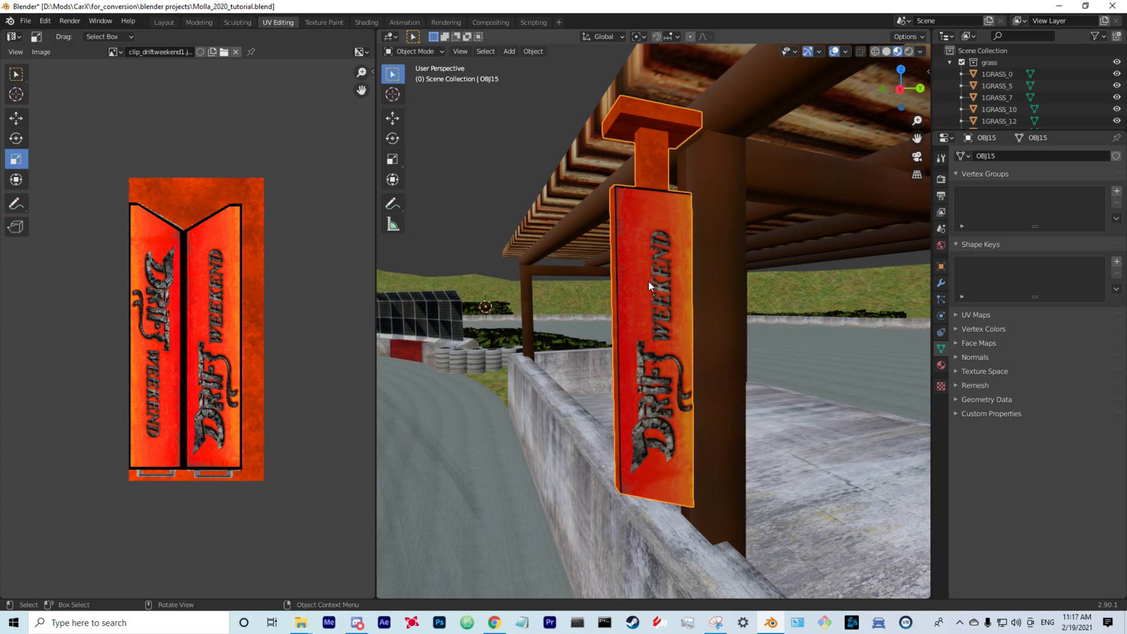
{"action": "key", "text": "Tab"}
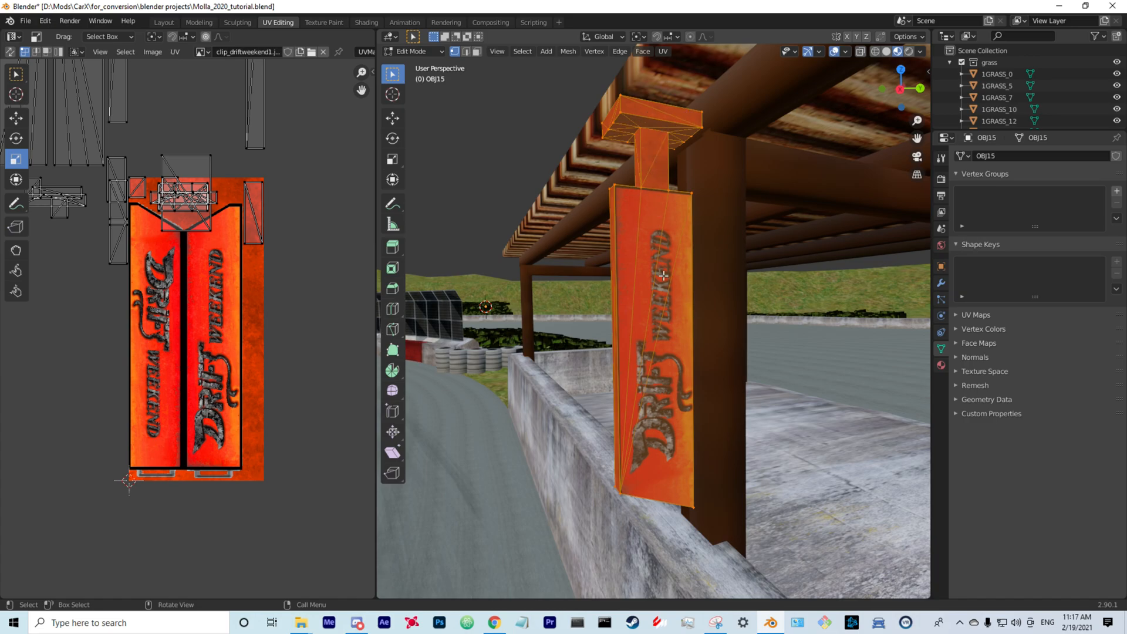
{"action": "left_click", "coordinate": [504, 121]}
{"action": "middle_click_drag", "start_coordinate": [578, 262], "coordinate": [574, 247]}
{"action": "middle_click_drag", "start_coordinate": [601, 339], "coordinate": [564, 270]}
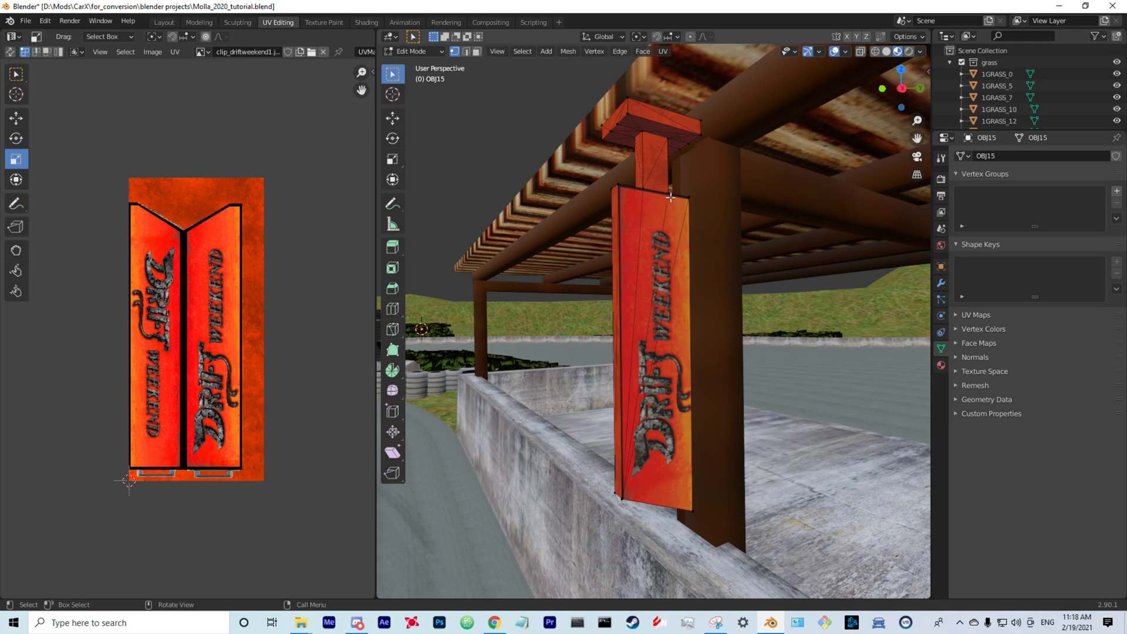
- Select the four triangular faces on the banner's large front side in face mode and unwrap them
{"action": "left_click", "coordinate": [477, 51]}
{"action": "left_click", "coordinate": [633, 219]}
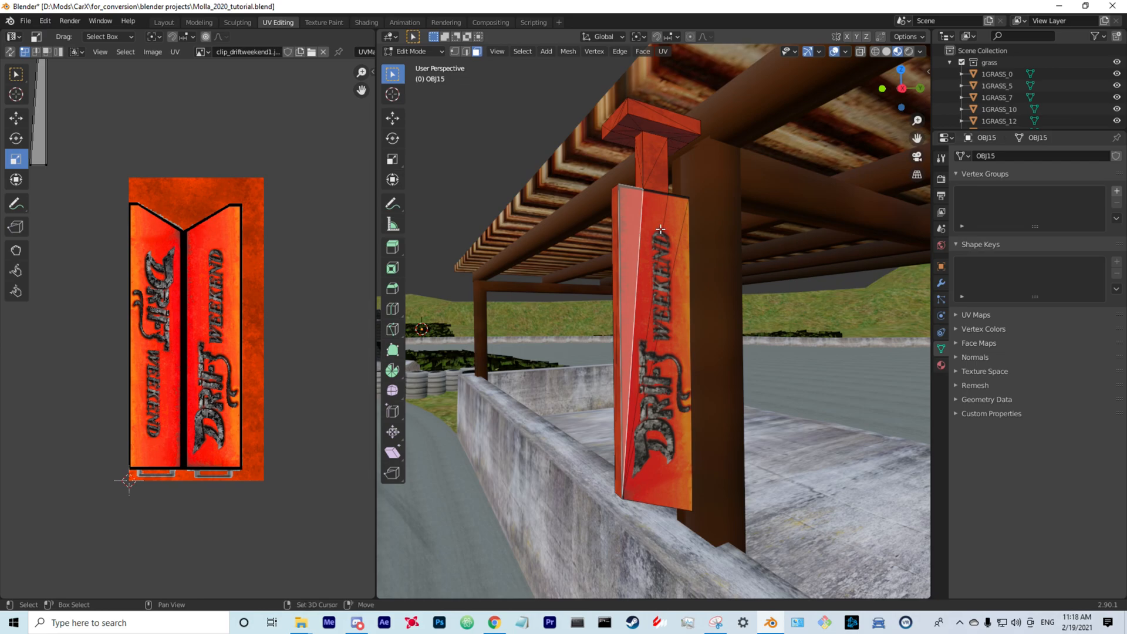
{"action": "left_click", "coordinate": [653, 217]}
{"action": "left_click", "coordinate": [674, 237]}
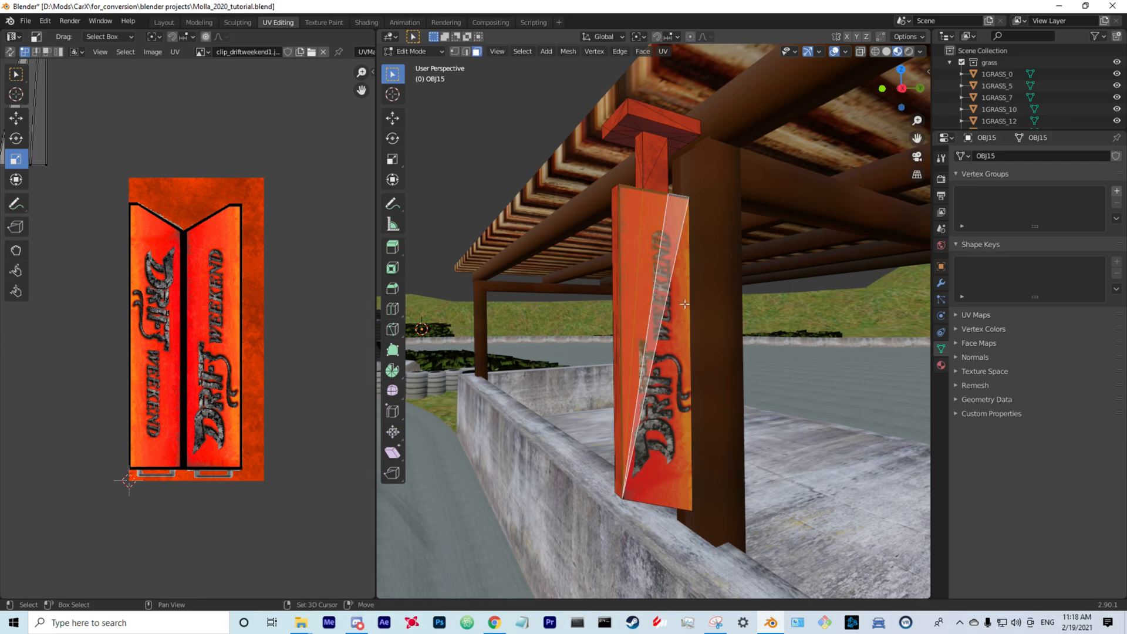
{"action": "left_click", "coordinate": [681, 322]}
{"action": "middle_click_drag", "start_coordinate": [219, 152], "coordinate": [317, 267]}
{"action": "middle_click_drag", "start_coordinate": [211, 135], "coordinate": [233, 229]}
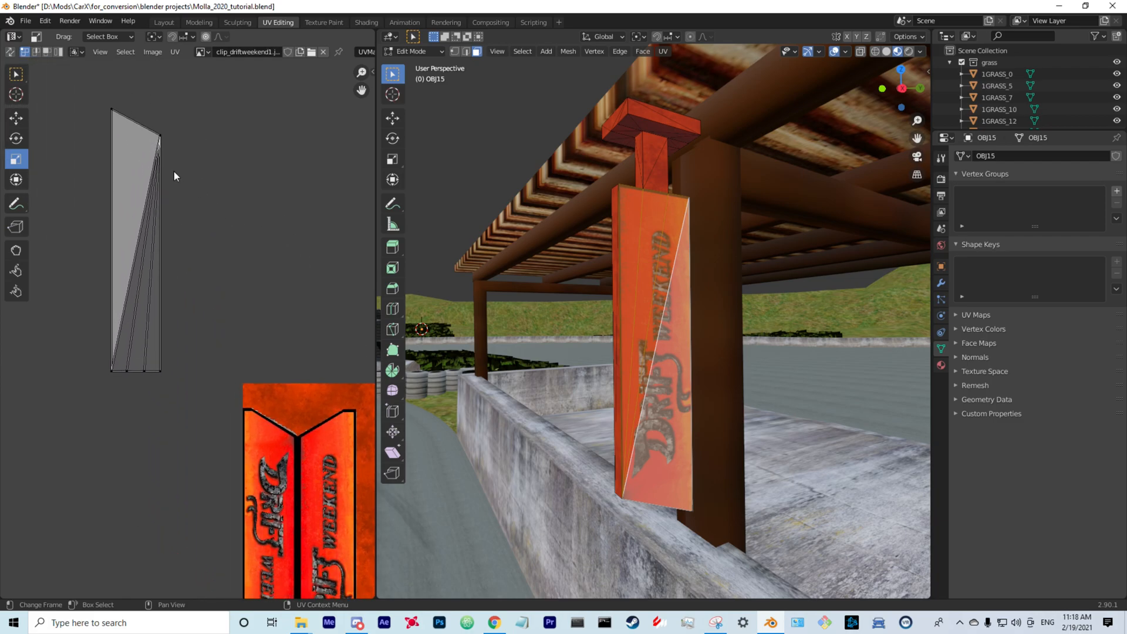
{"action": "scroll", "coordinate": [302, 313], "scroll_direction": "down", "scroll_amount": 5}
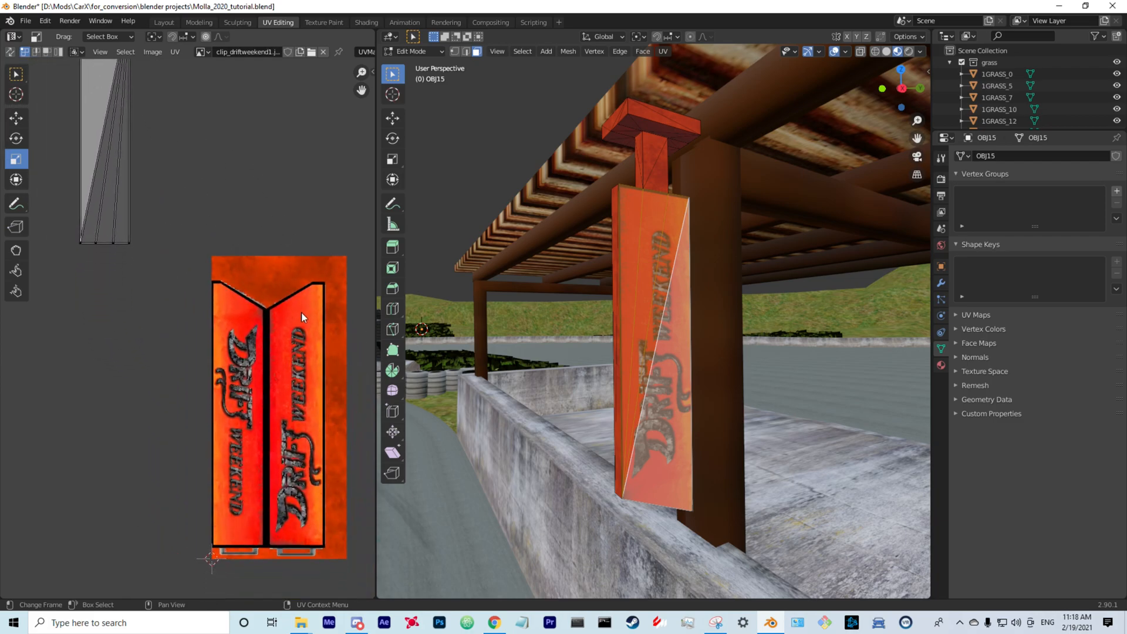
{"action": "key", "text": "u"}
{"action": "left_click", "coordinate": [297, 308]}
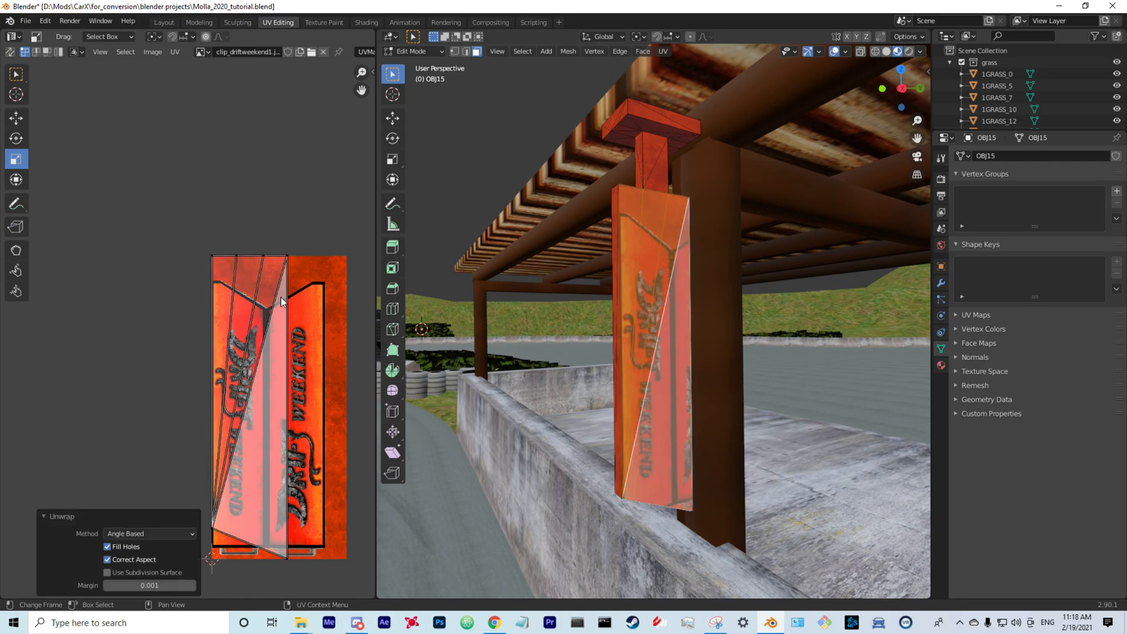
- Select all of the banner front's UVs and rotate them 180° about Z
{"action": "middle_click_drag", "start_coordinate": [587, 247], "coordinate": [649, 199]}
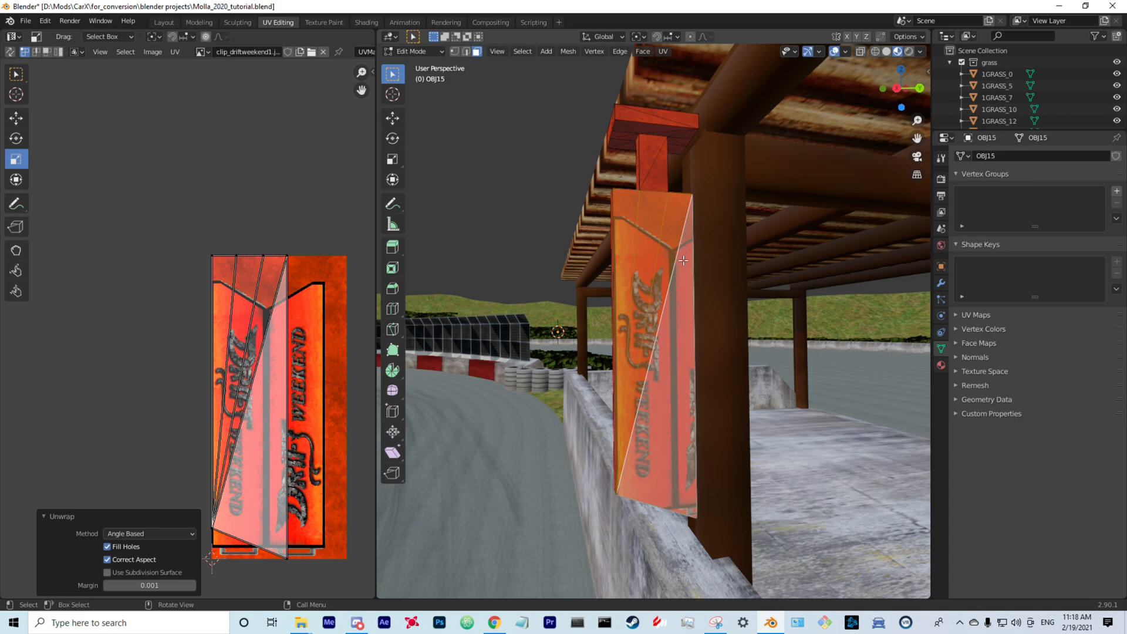
{"action": "middle_click_drag", "start_coordinate": [211, 373], "coordinate": [206, 285]}
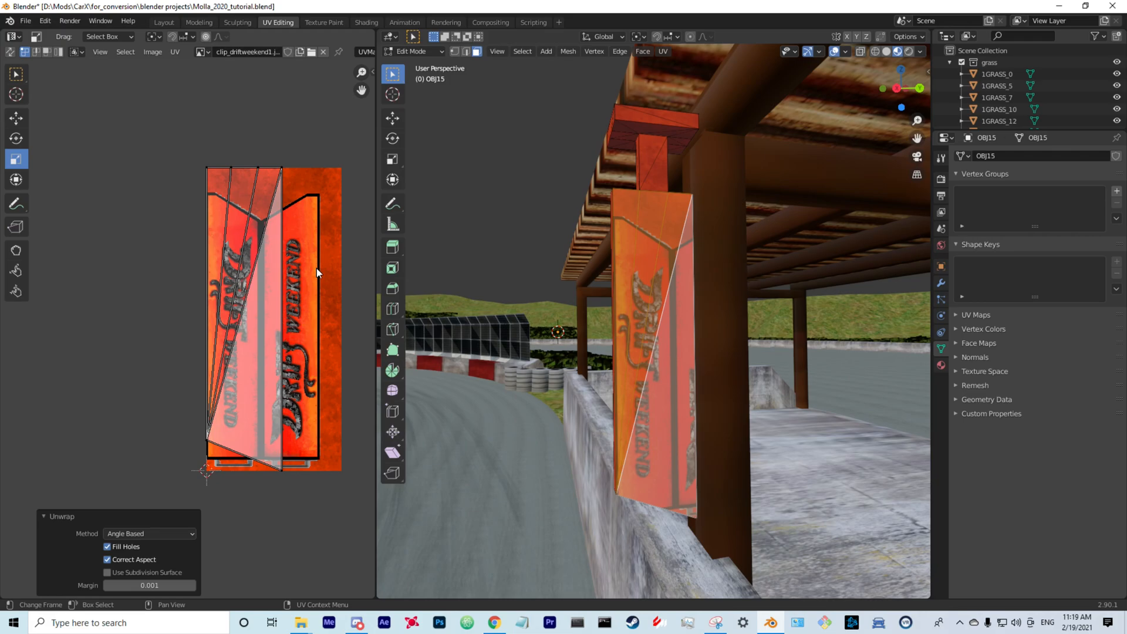
{"action": "key", "text": "a"}
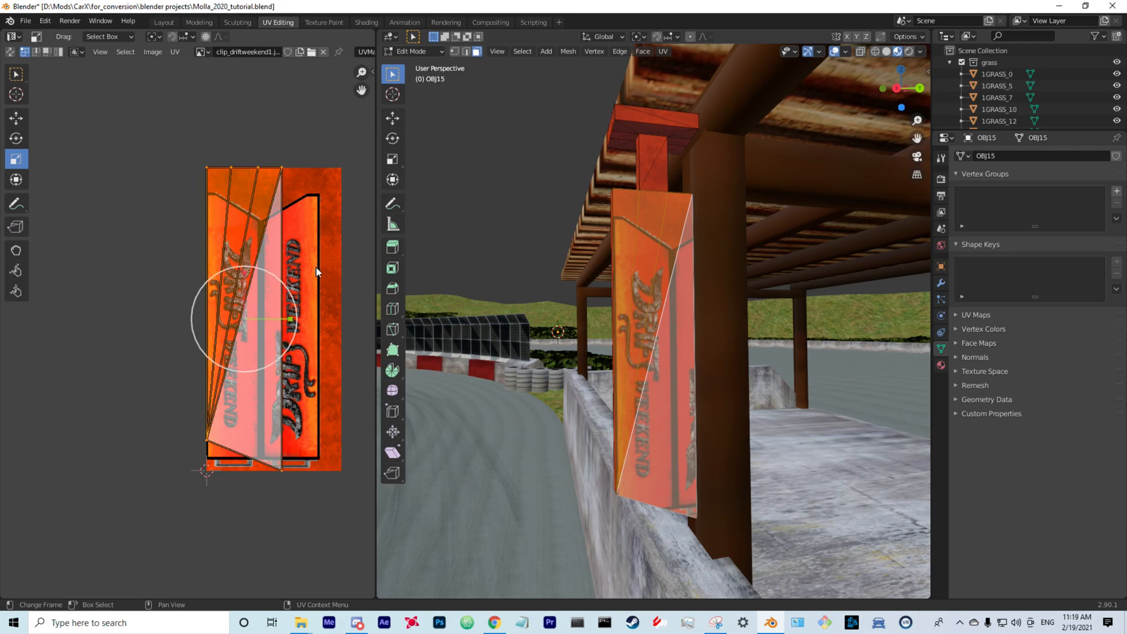
{"action": "left_click", "coordinate": [17, 139]}
{"action": "left_click_drag", "start_coordinate": [286, 294], "coordinate": [129, 371]}
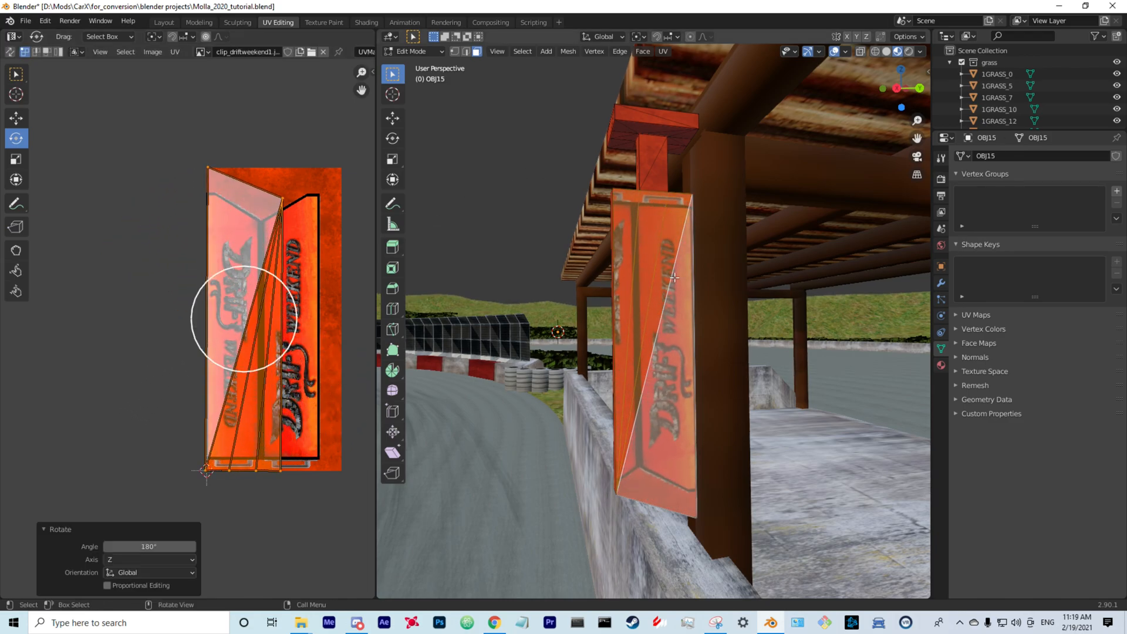
- Scale the banner front's UVs to about 0.853 in Y and clear the UV selection
{"action": "left_click", "coordinate": [16, 159]}
{"action": "key", "text": "s"}
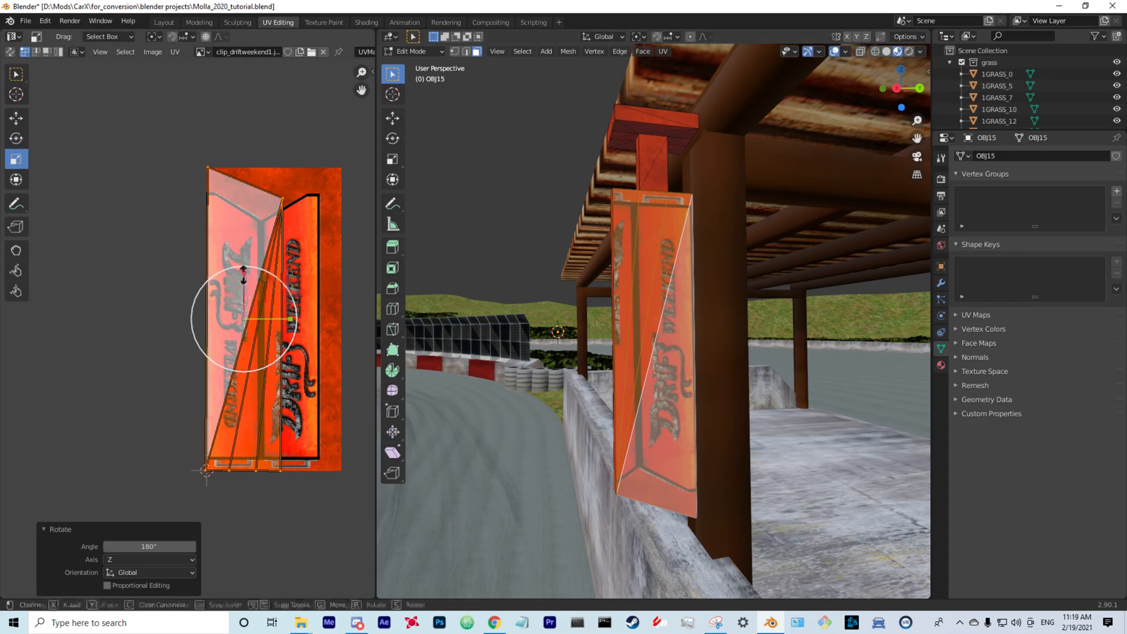
{"action": "left_click", "coordinate": [244, 281]}
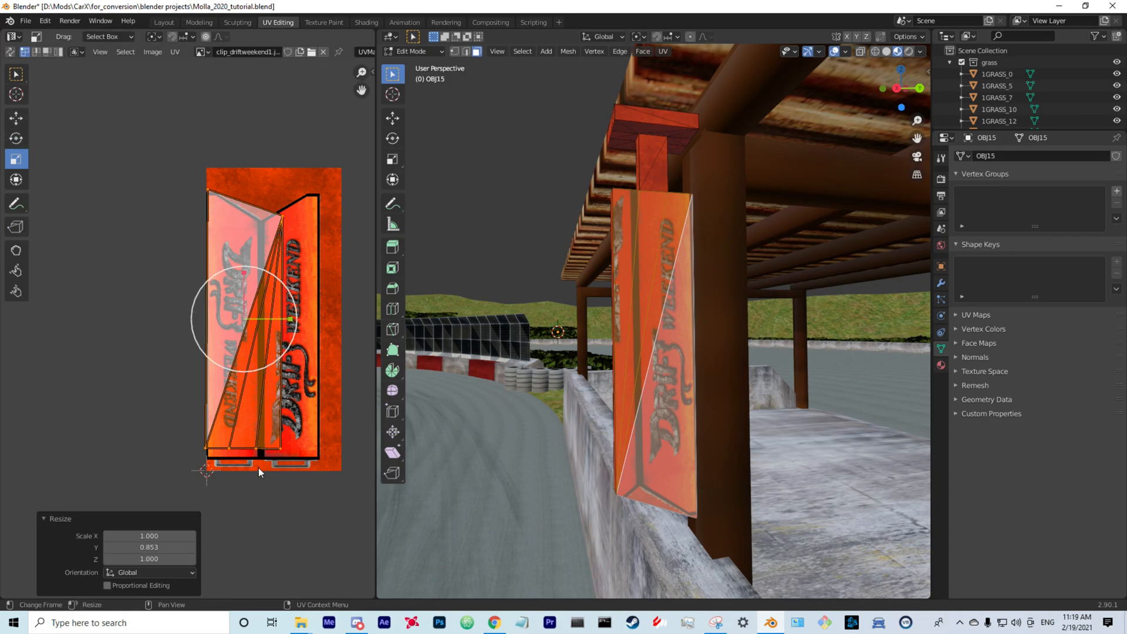
{"action": "key", "text": "b"}
{"action": "left_click", "coordinate": [238, 205]}
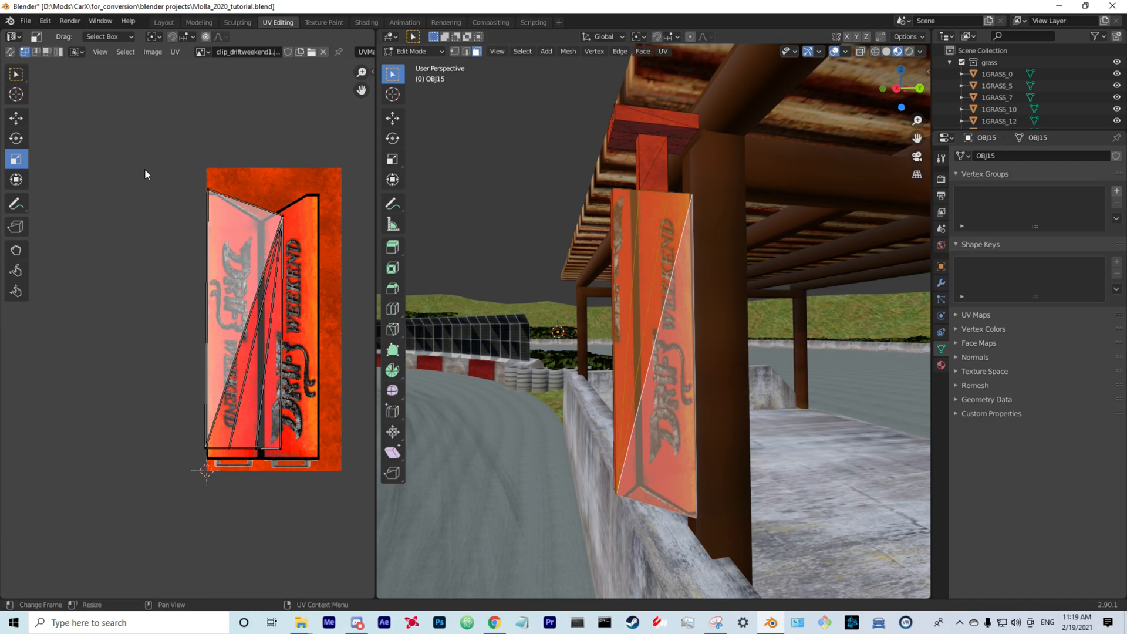
- Move the banner front's UVs by about -0.022 m in X and -0.022 m in Y
{"action": "left_click", "coordinate": [16, 118]}
{"action": "left_click_drag", "start_coordinate": [288, 322], "coordinate": [285, 318]}
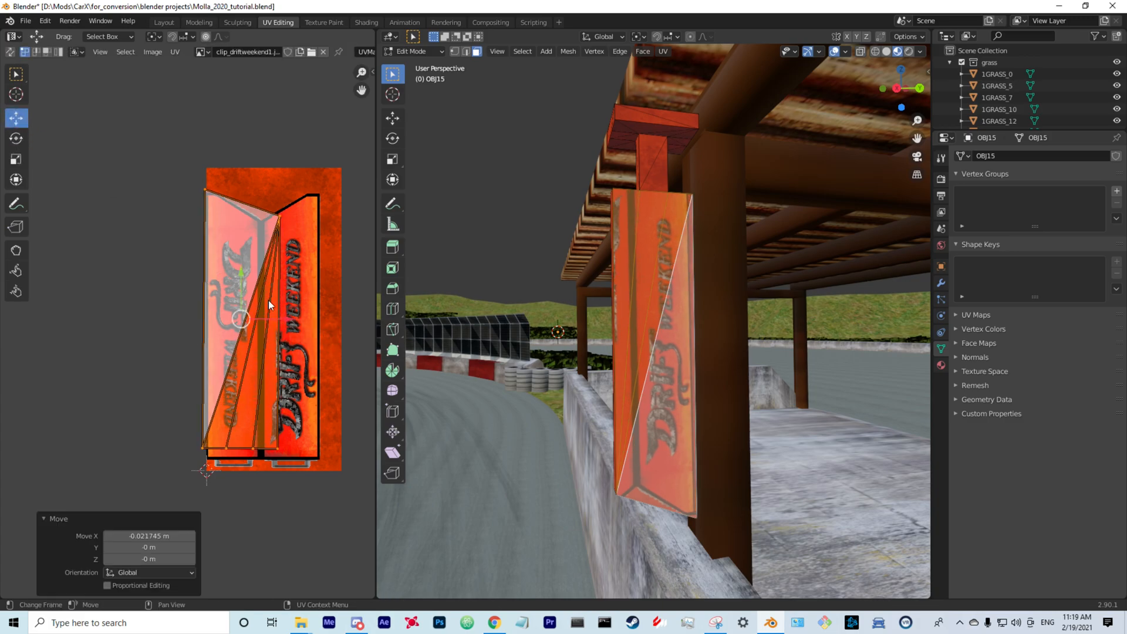
{"action": "left_click_drag", "start_coordinate": [245, 273], "coordinate": [244, 277]}
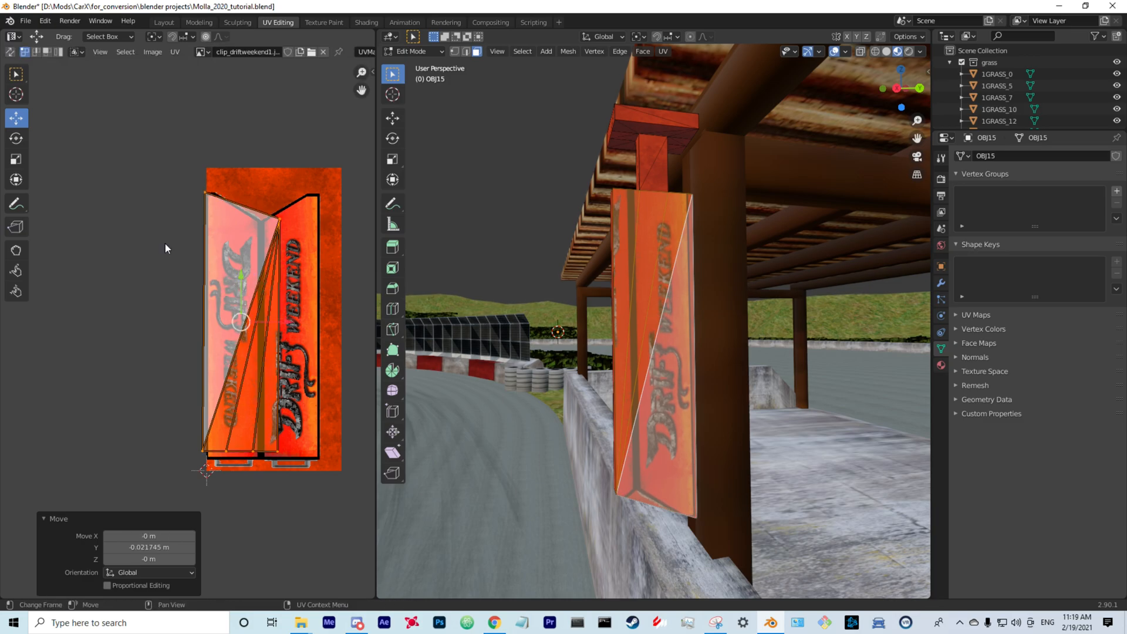
- Narrow the banner front's UVs to about 0.702 in X and shift them slightly in the negative X direction
{"action": "left_click", "coordinate": [16, 159]}
{"action": "left_click_drag", "start_coordinate": [283, 322], "coordinate": [271, 322]}
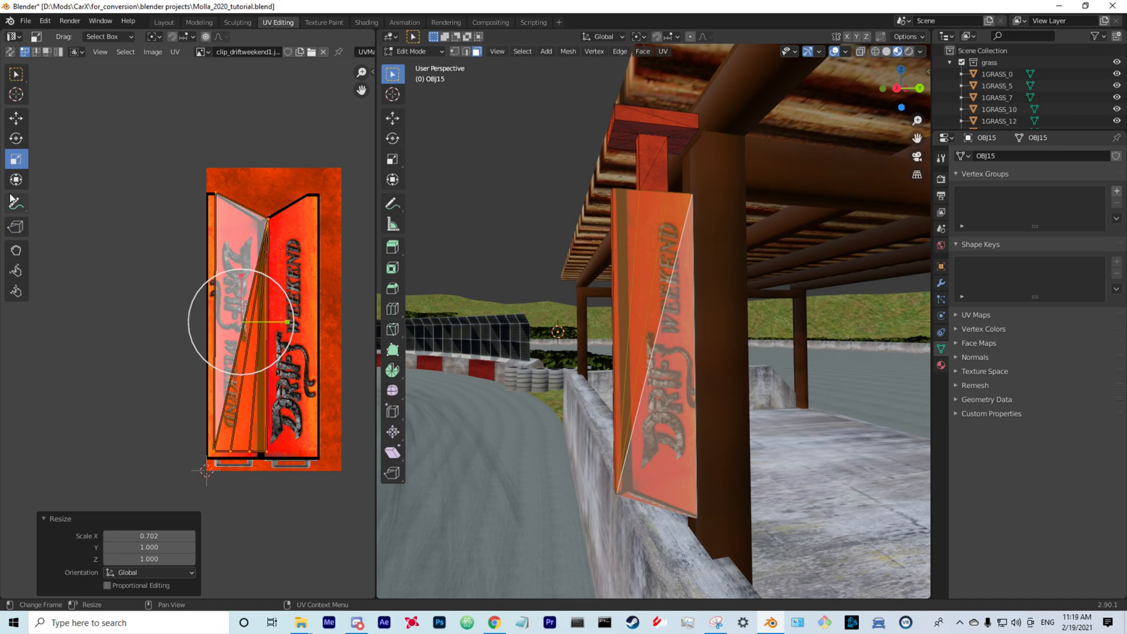
{"action": "left_click", "coordinate": [25, 120]}
{"action": "left_click_drag", "start_coordinate": [278, 322], "coordinate": [268, 320]}
{"action": "middle_click_drag", "start_coordinate": [657, 372], "coordinate": [506, 108]}
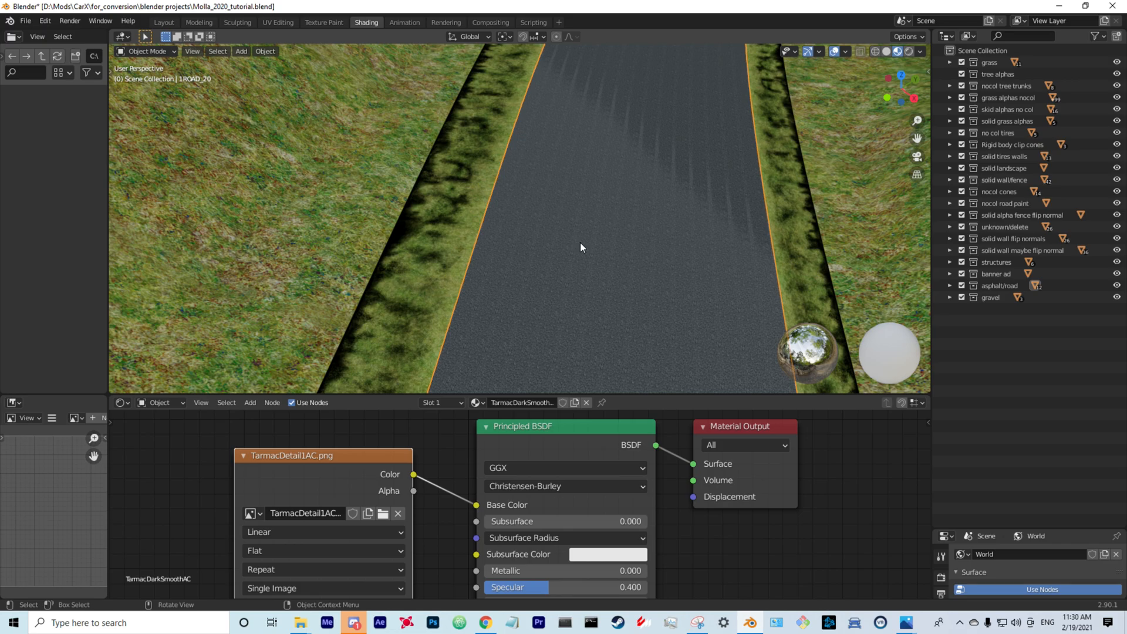
- Examine the 1ROAD_20 road, preview cust3_rd_damaged.png from the texture folder, and return to Blender
{"action": "middle_click_drag", "start_coordinate": [581, 242], "coordinate": [606, 224]}
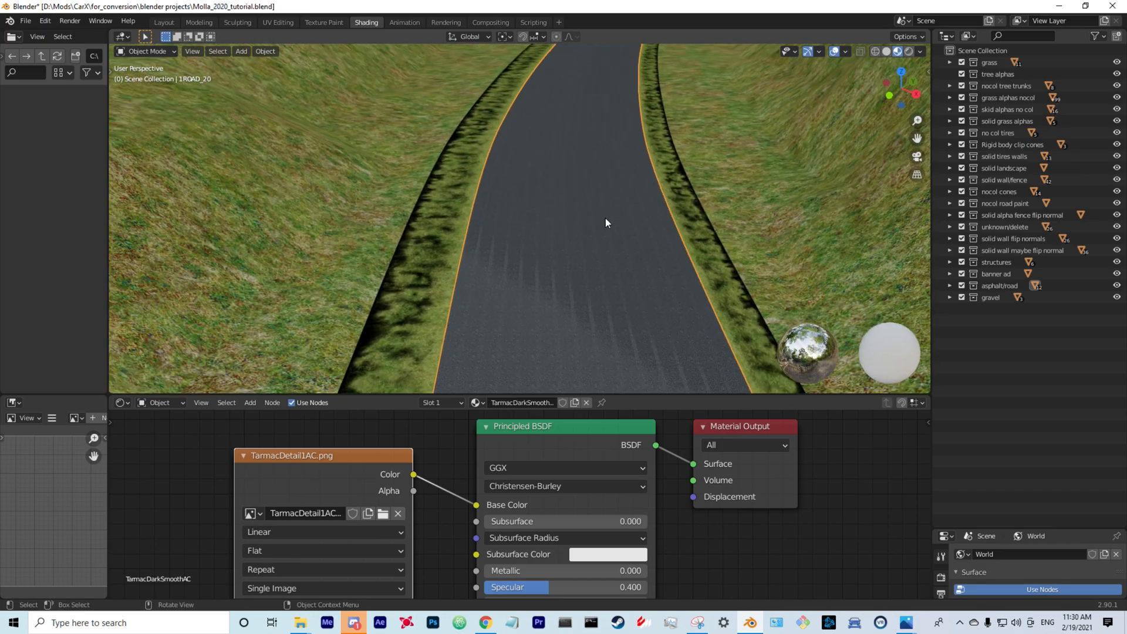
{"action": "scroll", "coordinate": [607, 213], "scroll_direction": "down", "scroll_amount": 8}
{"action": "scroll", "coordinate": [587, 221], "scroll_direction": "up", "scroll_amount": 12}
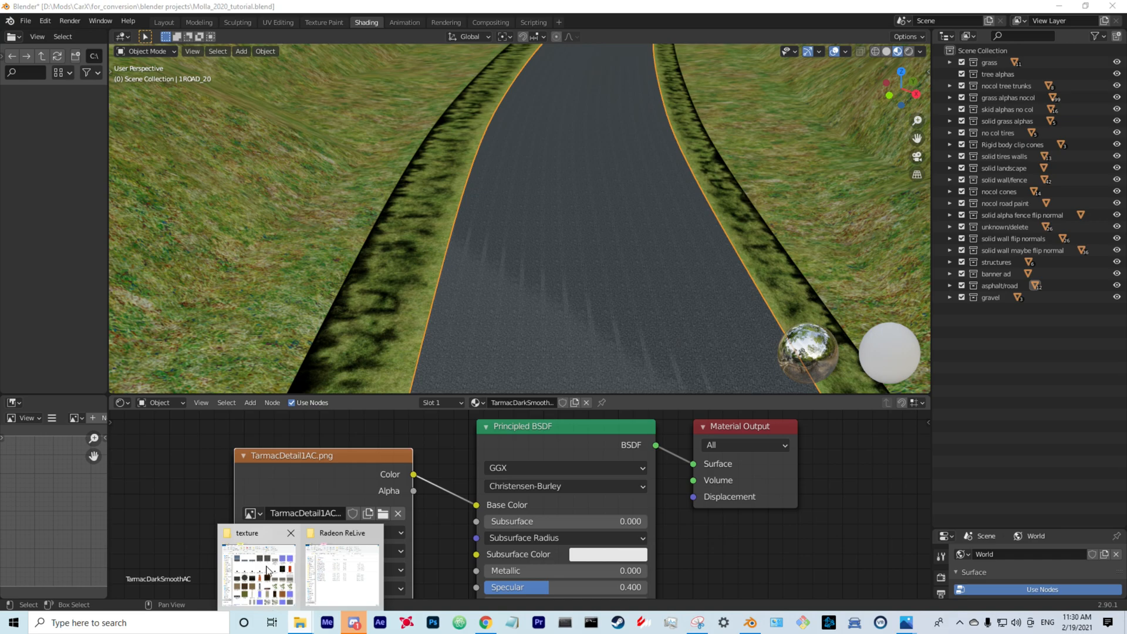
{"action": "left_click", "coordinate": [258, 570]}
{"action": "double_click", "coordinate": [887, 381]}
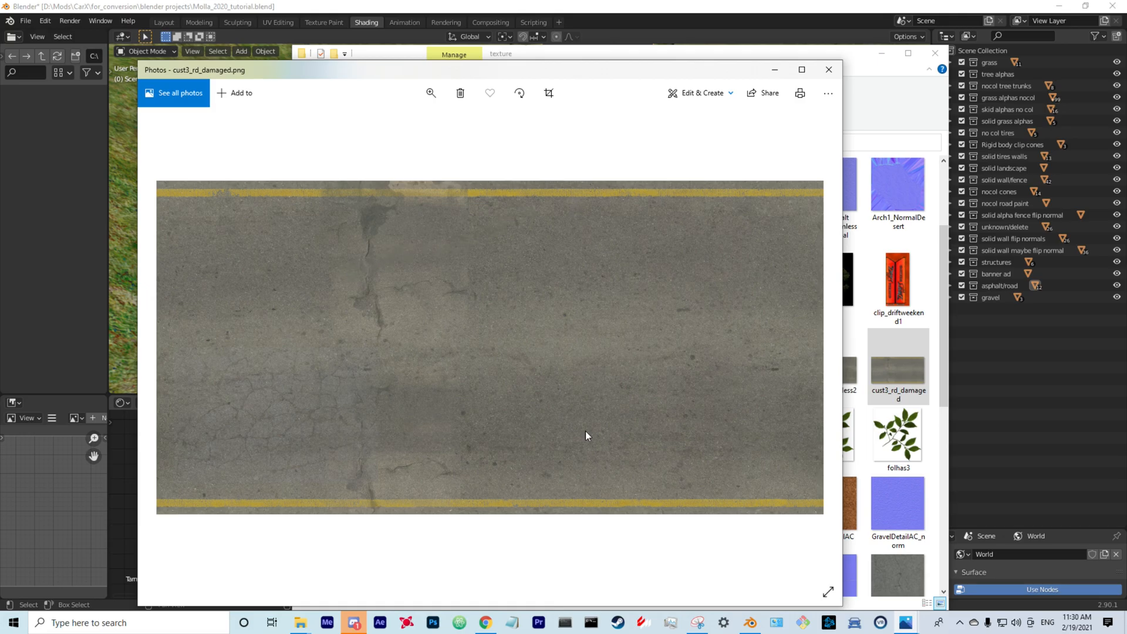
{"action": "left_click", "coordinate": [726, 10]}
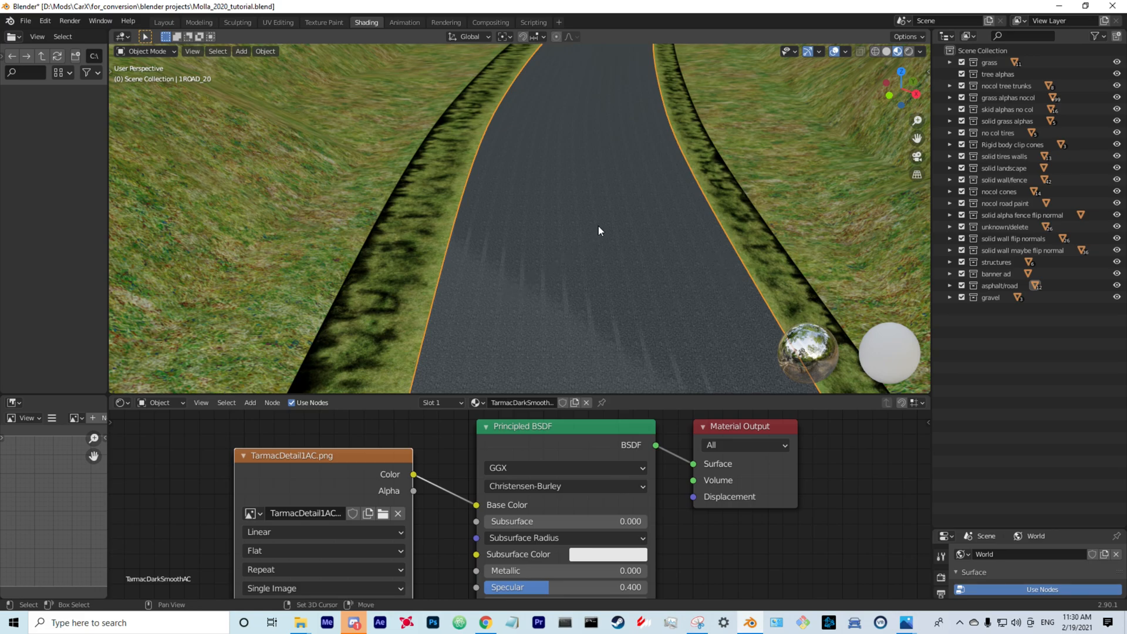
- Replace the image of the TarmacDarkSmoothAC material on 1ROAD_20 with cust3_rd_damaged.png and check its tiling along the road
{"action": "middle_click_drag", "start_coordinate": [599, 229], "coordinate": [527, 252]}
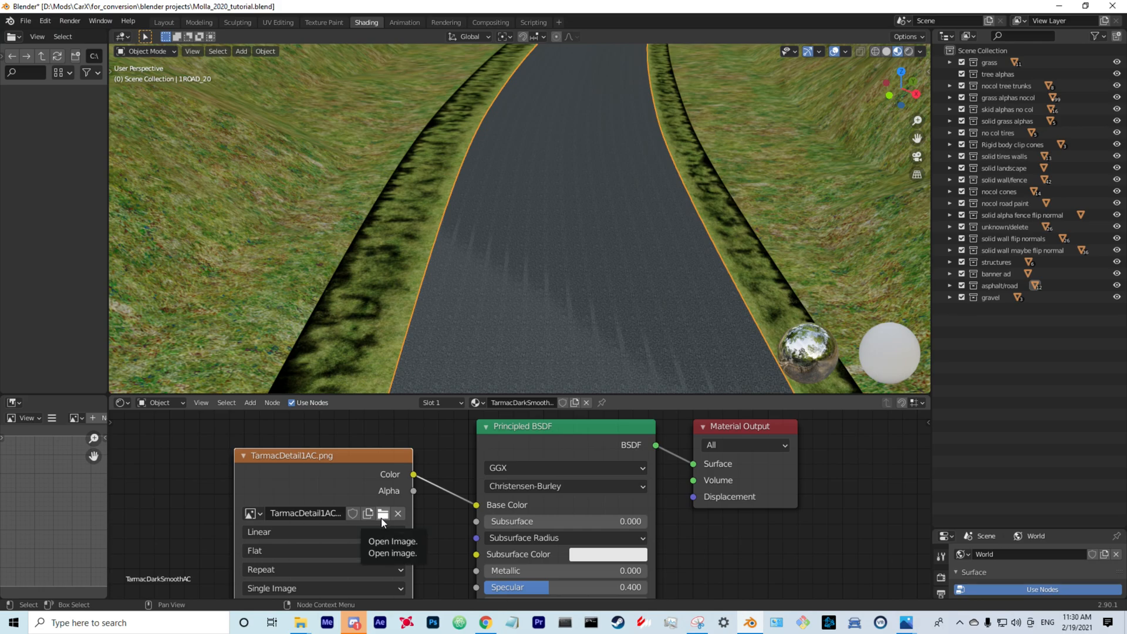
{"action": "left_click", "coordinate": [382, 514]}
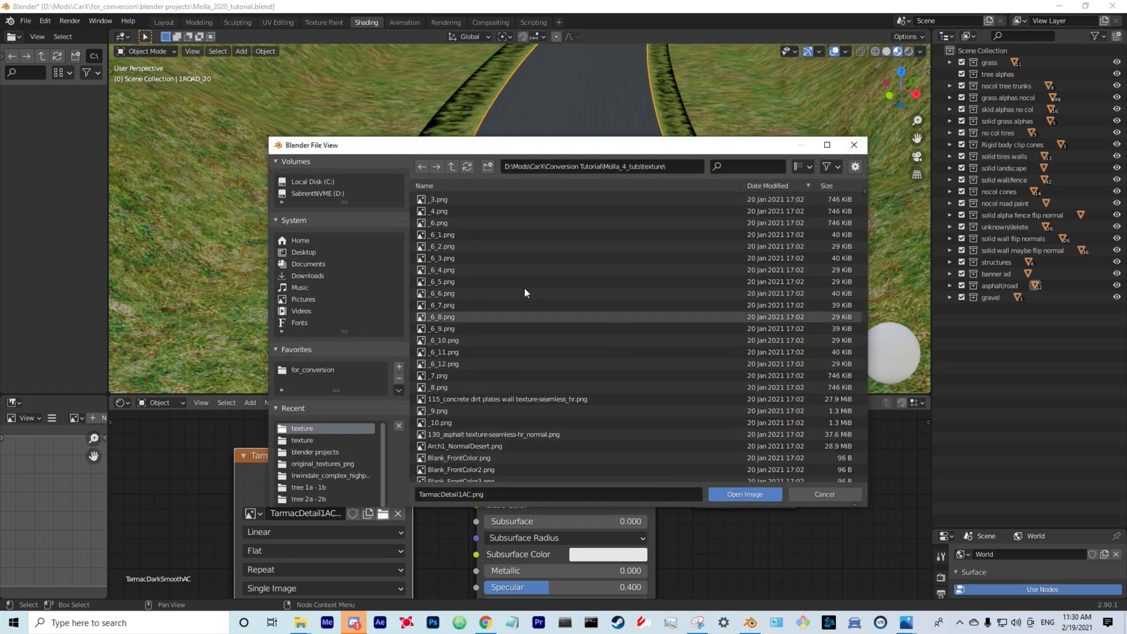
{"action": "type", "text": "cu"}
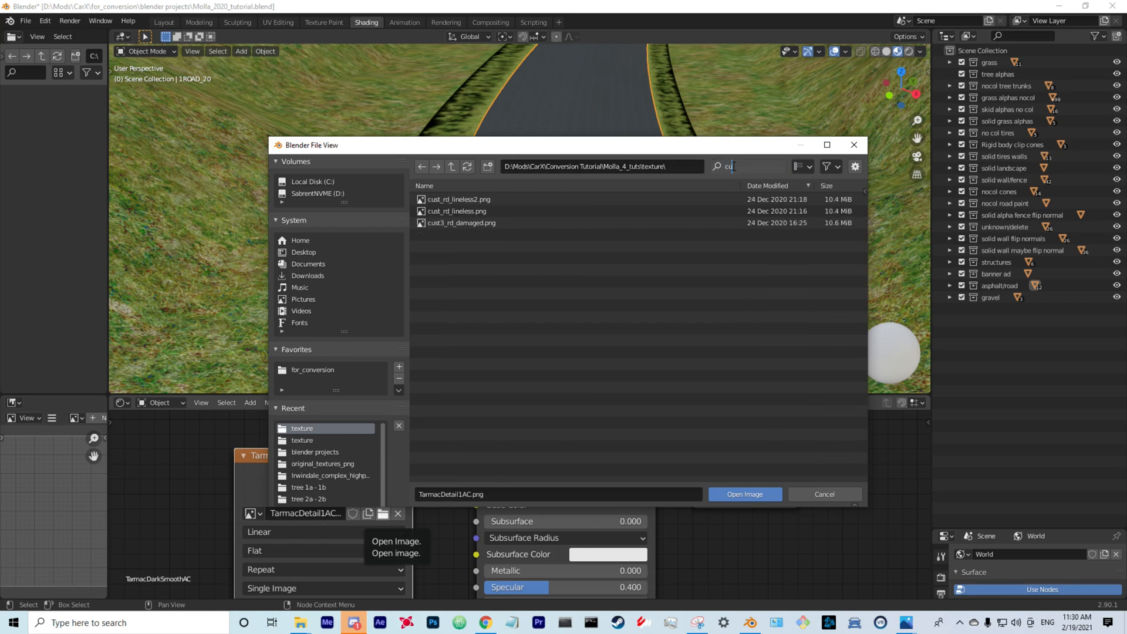
{"action": "double_click", "coordinate": [488, 223]}
{"action": "middle_click_drag", "start_coordinate": [534, 241], "coordinate": [466, 240]}
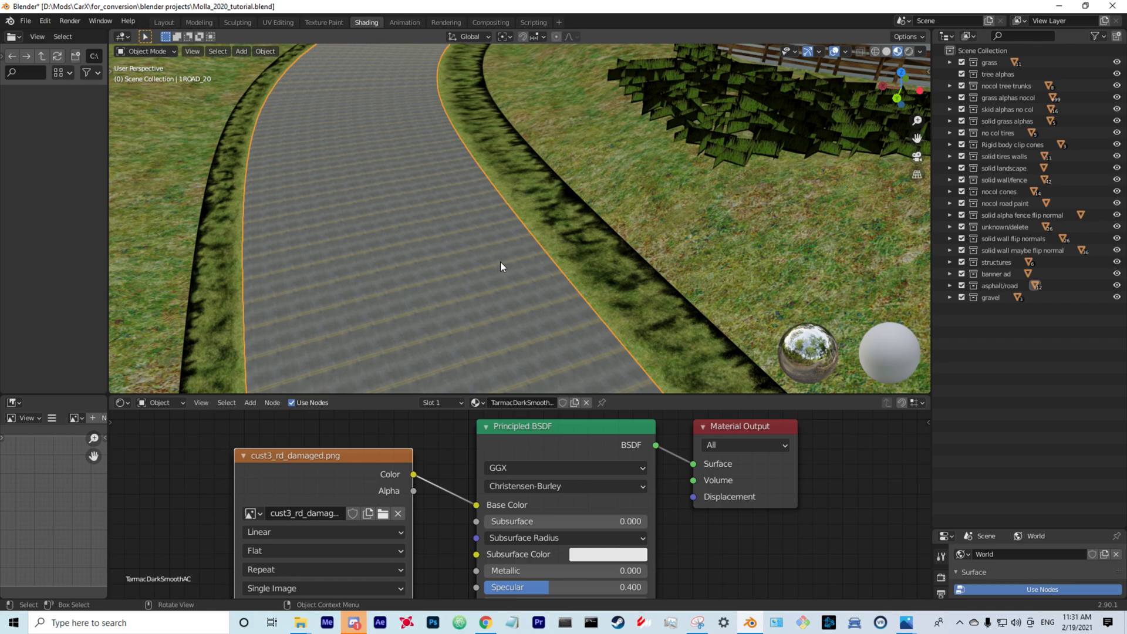
{"action": "middle_click_drag", "start_coordinate": [453, 276], "coordinate": [516, 277]}
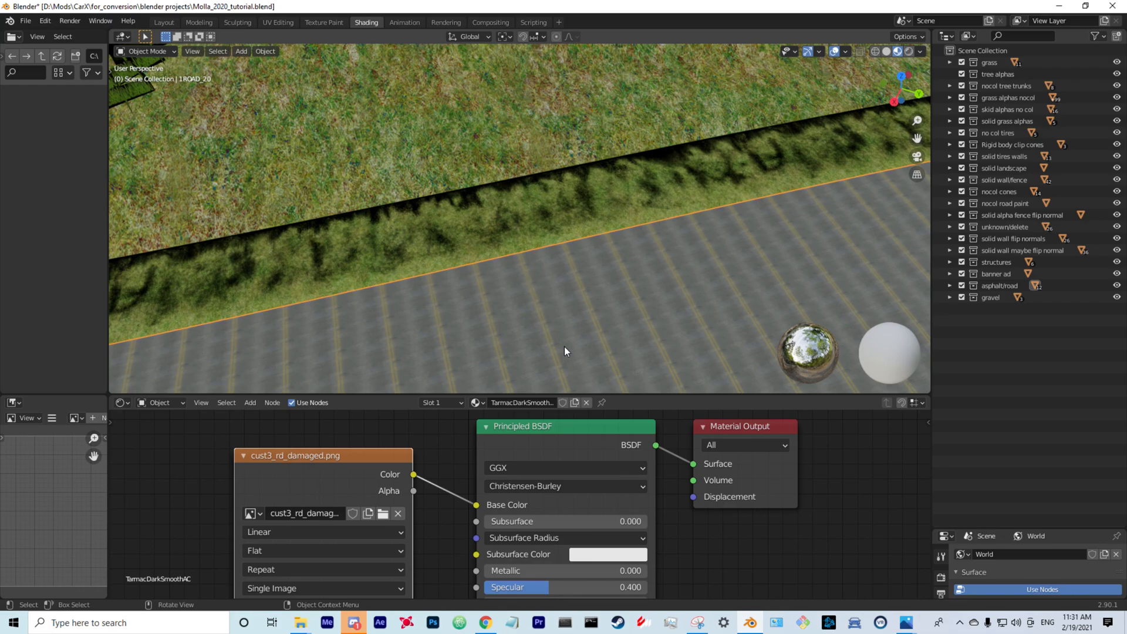
{"action": "middle_click_drag", "start_coordinate": [691, 294], "coordinate": [518, 305]}
{"action": "middle_click_drag", "start_coordinate": [671, 256], "coordinate": [544, 289]}
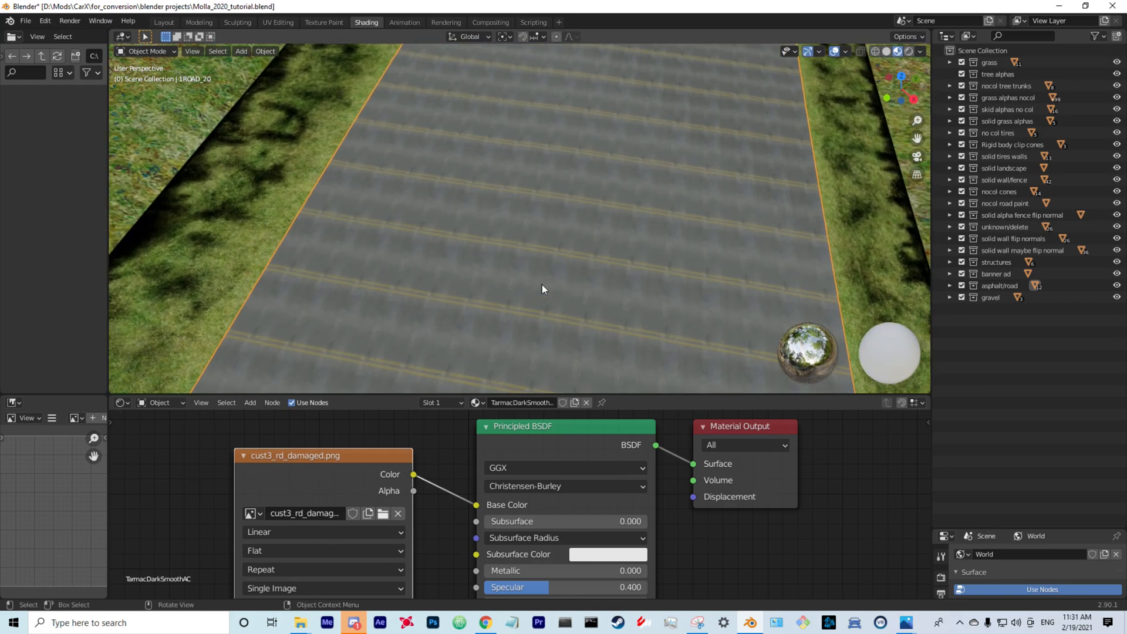
- Unwrap all faces of the 1ROAD_20 road in UV editing with the Angle Based method
{"action": "left_click", "coordinate": [277, 22]}
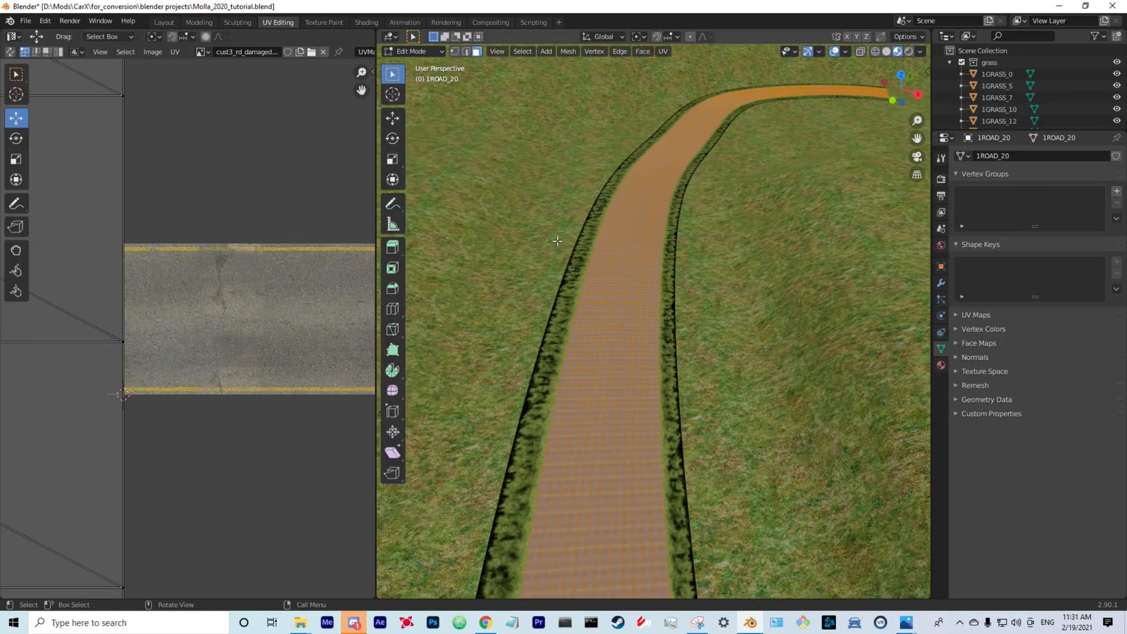
{"action": "scroll", "coordinate": [558, 241], "scroll_direction": "down", "scroll_amount": 7}
{"action": "scroll", "coordinate": [619, 312], "scroll_direction": "up", "scroll_amount": 7}
{"action": "middle_click_drag", "start_coordinate": [618, 312], "coordinate": [690, 294], "text": "shift"}
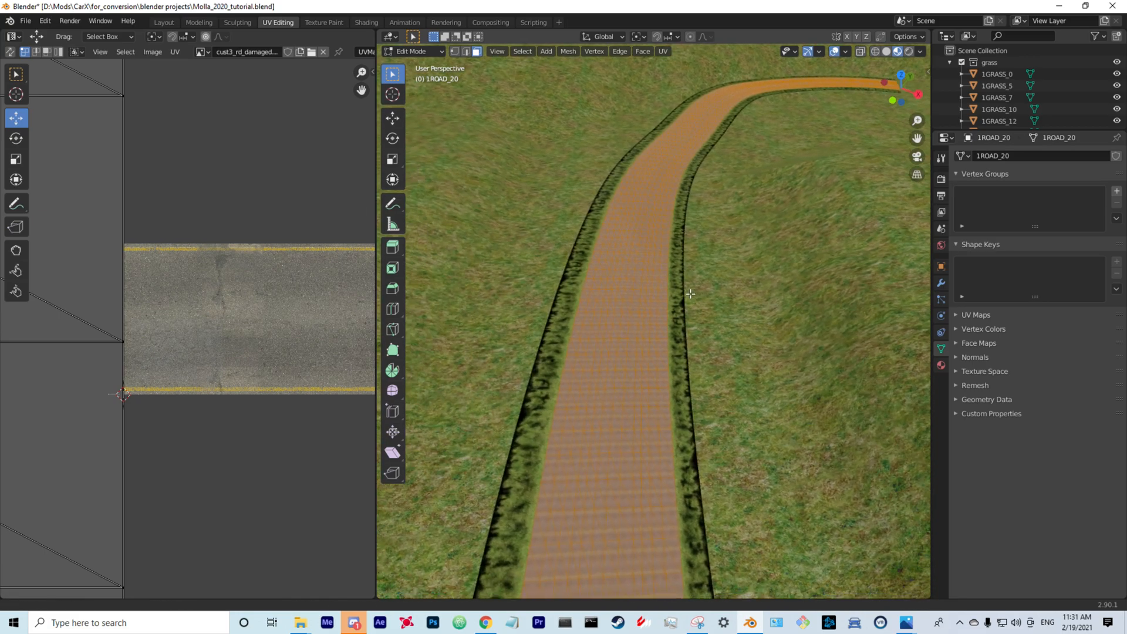
{"action": "scroll", "coordinate": [676, 317], "scroll_direction": "up", "scroll_amount": 6}
{"action": "middle_click_drag", "start_coordinate": [610, 320], "coordinate": [546, 329]}
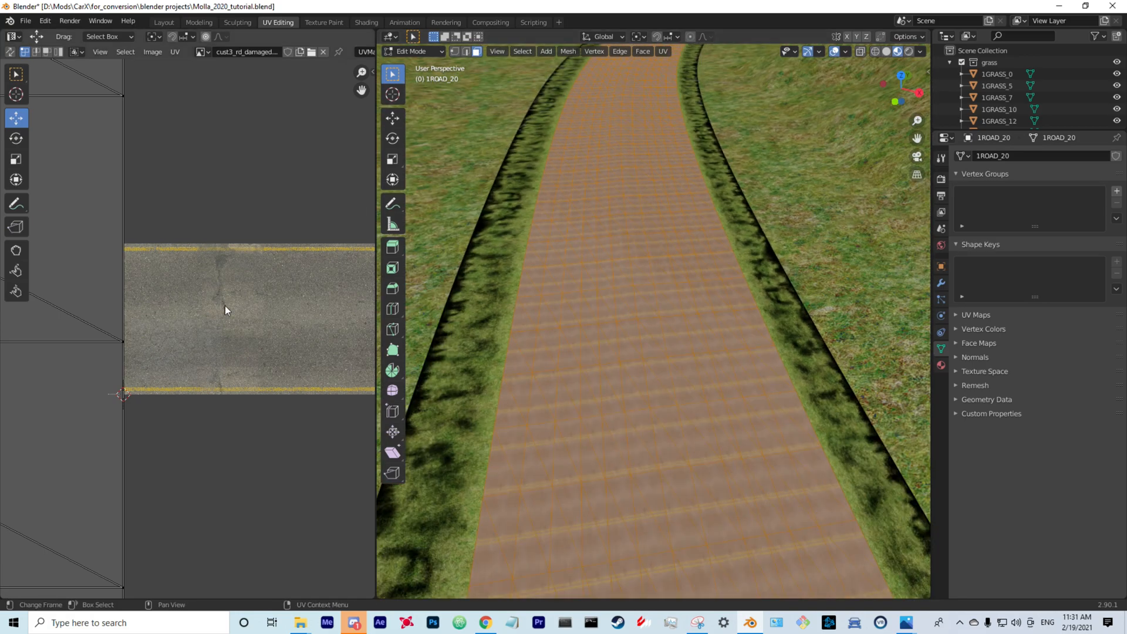
{"action": "right_click", "coordinate": [238, 293]}
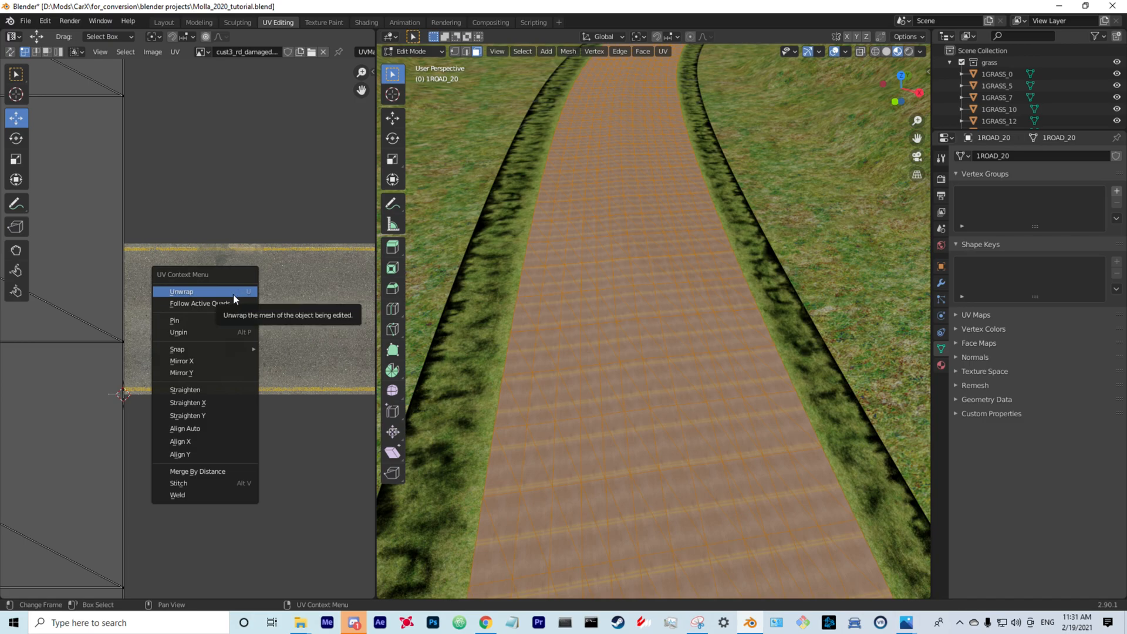
{"action": "left_click", "coordinate": [233, 293]}
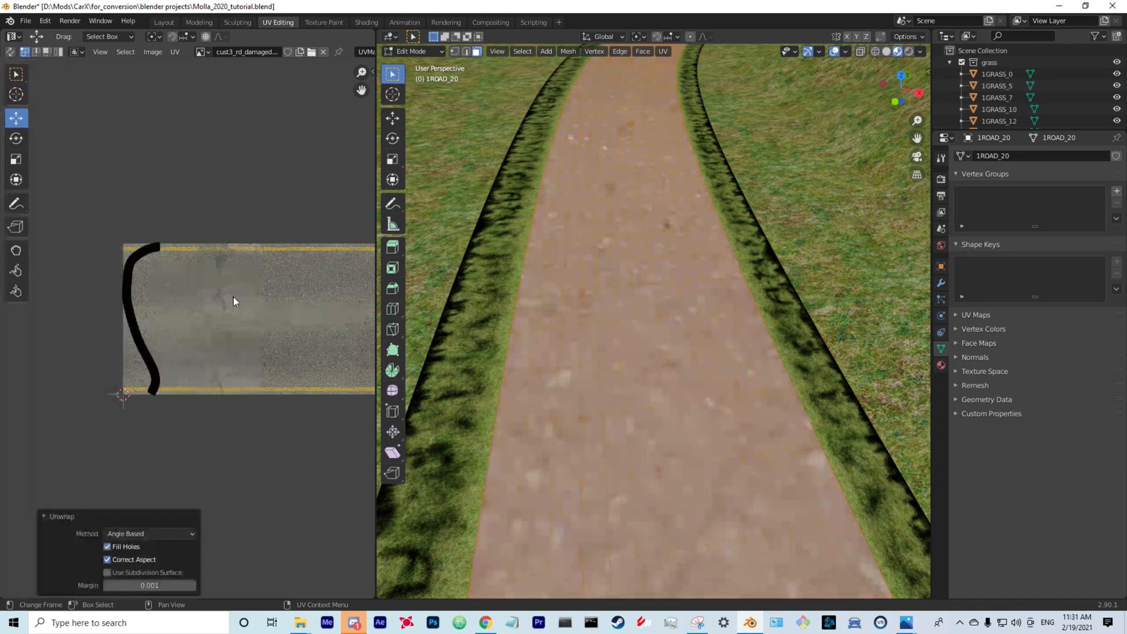
- Scale all of the 1ROAD_20 UVs uniformly by about 3.551, plus an extra stretch of about 8.150 in Y
{"action": "left_click", "coordinate": [14, 160]}
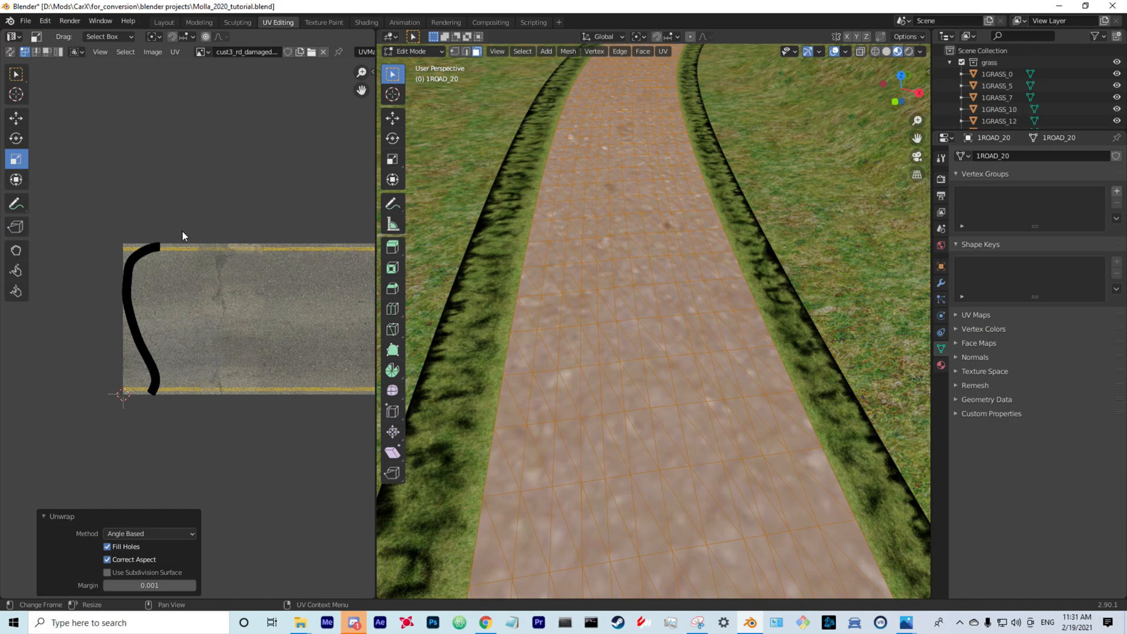
{"action": "key", "text": "a"}
{"action": "left_click_drag", "start_coordinate": [153, 266], "coordinate": [297, 312]}
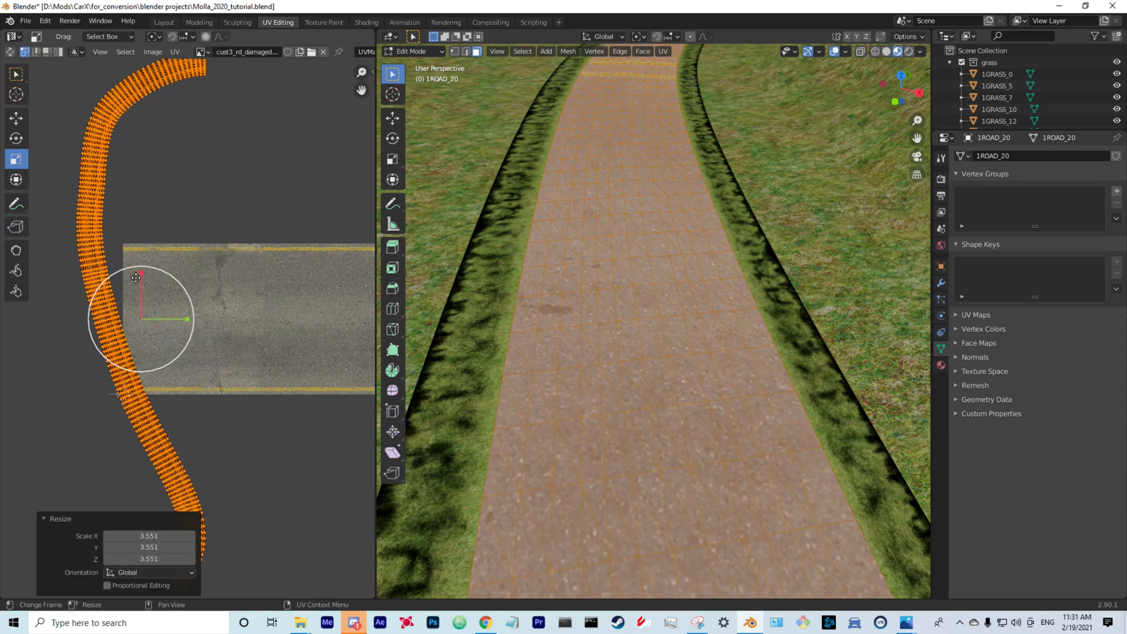
{"action": "left_click_drag", "start_coordinate": [138, 275], "coordinate": [252, 434]}
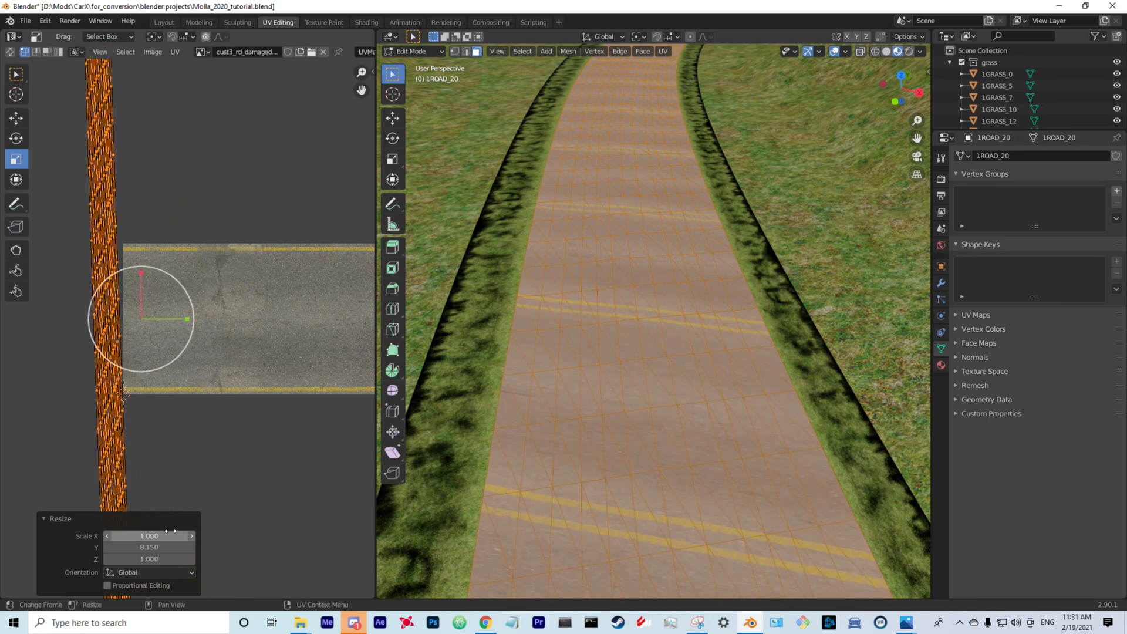
- Rotate the road's UV strip about 95.7° around Z and stretch it by about 5.177 in Y
{"action": "left_click", "coordinate": [15, 137]}
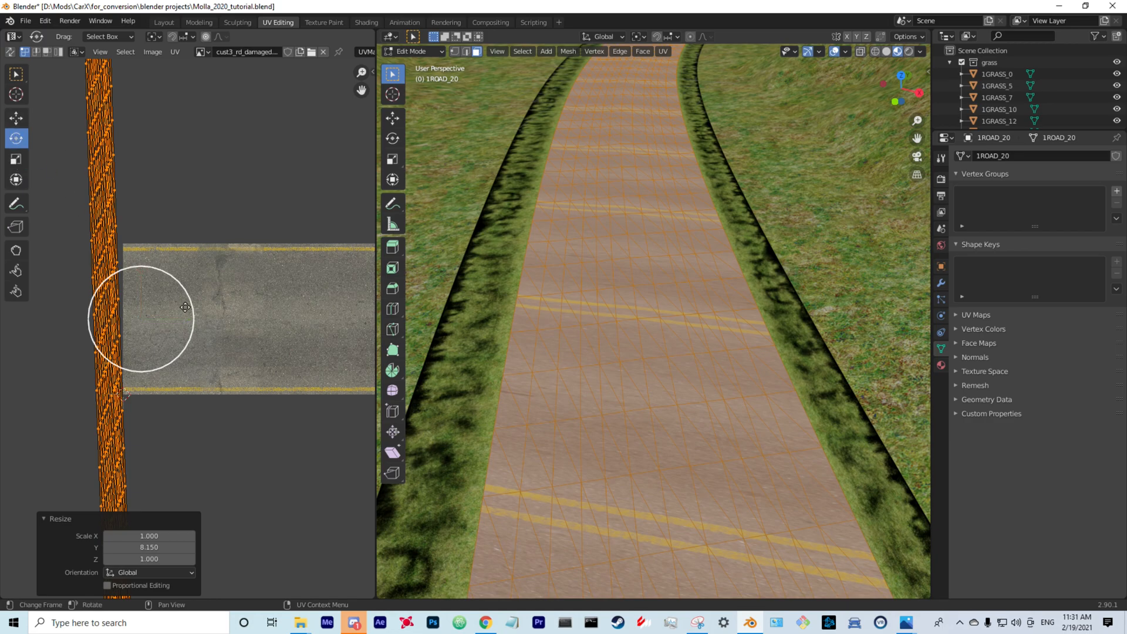
{"action": "left_click_drag", "start_coordinate": [170, 305], "coordinate": [176, 411]}
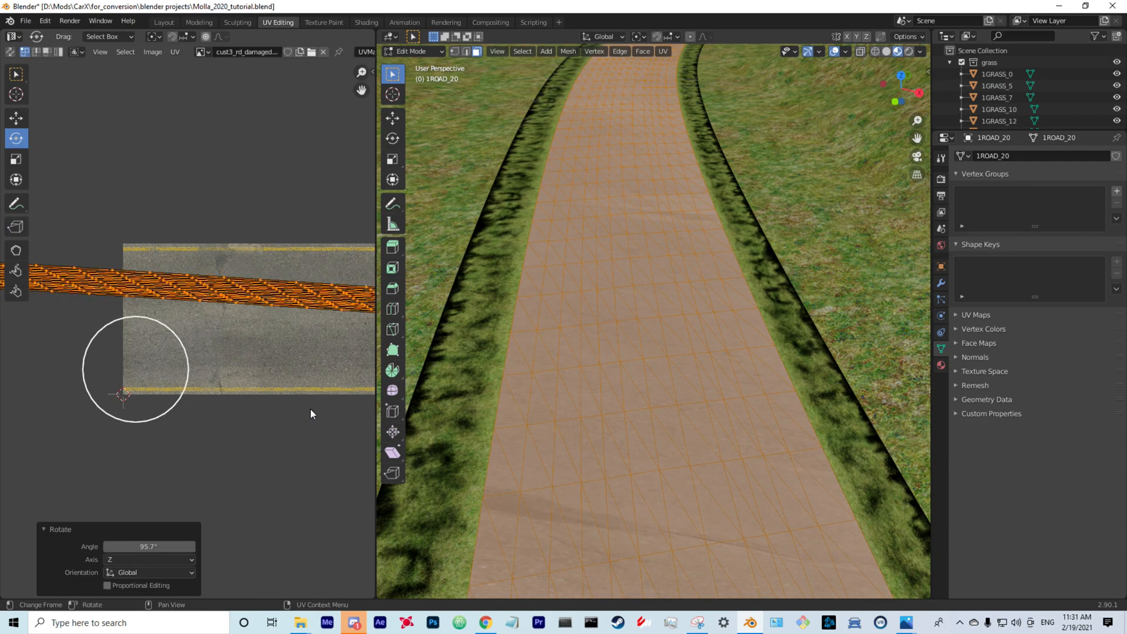
{"action": "left_click", "coordinate": [16, 158]}
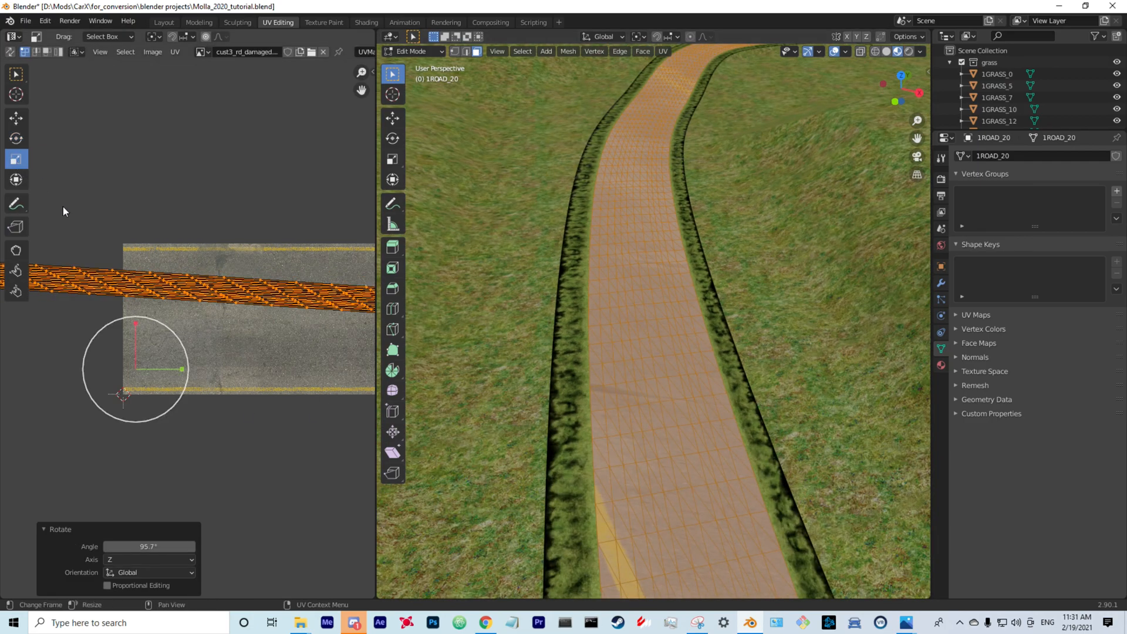
{"action": "left_click_drag", "start_coordinate": [136, 324], "coordinate": [190, 118]}
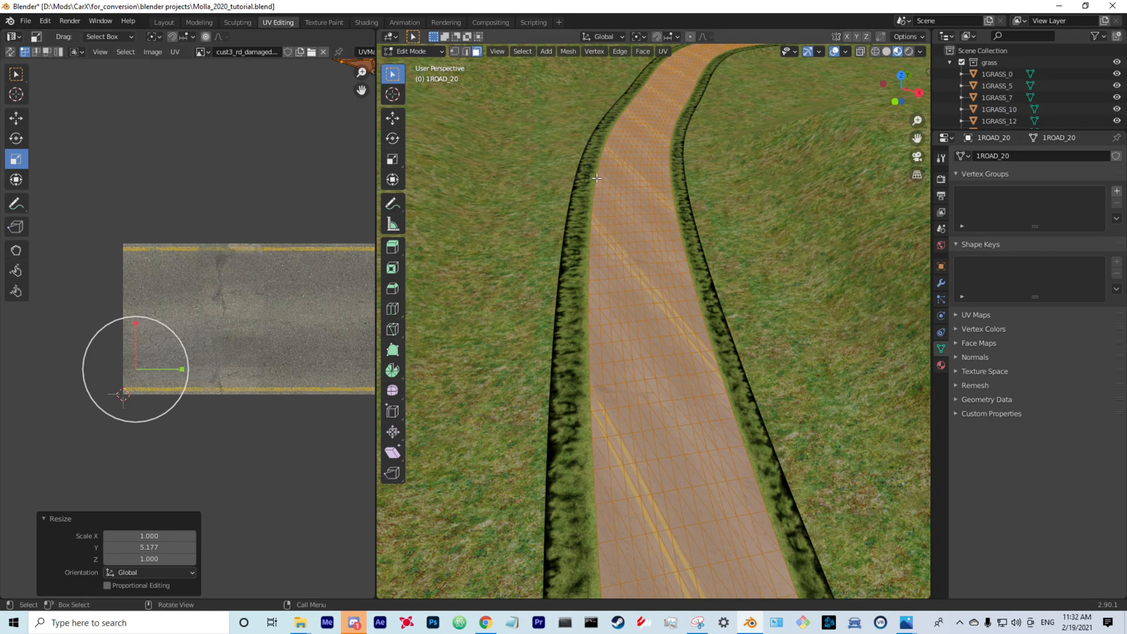
- Move the road's UV strip about -1.1863 m in Y and check the yellow lines along the road
{"action": "middle_click_drag", "start_coordinate": [650, 257], "coordinate": [621, 166], "text": "shift"}
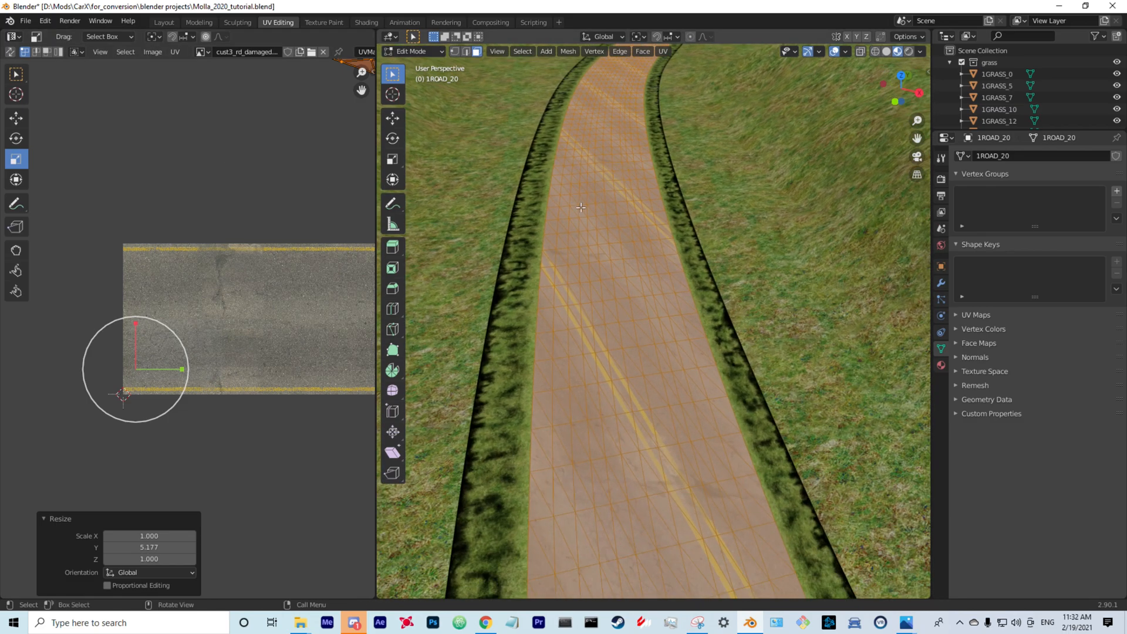
{"action": "scroll", "coordinate": [153, 164], "scroll_direction": "down", "scroll_amount": 4}
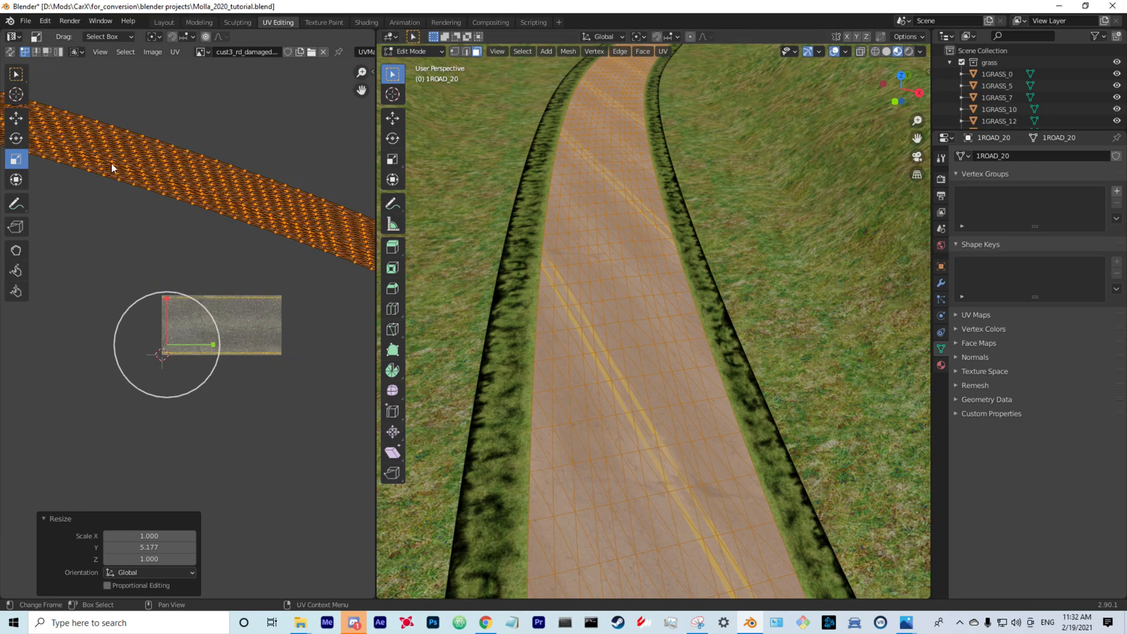
{"action": "left_click", "coordinate": [16, 118]}
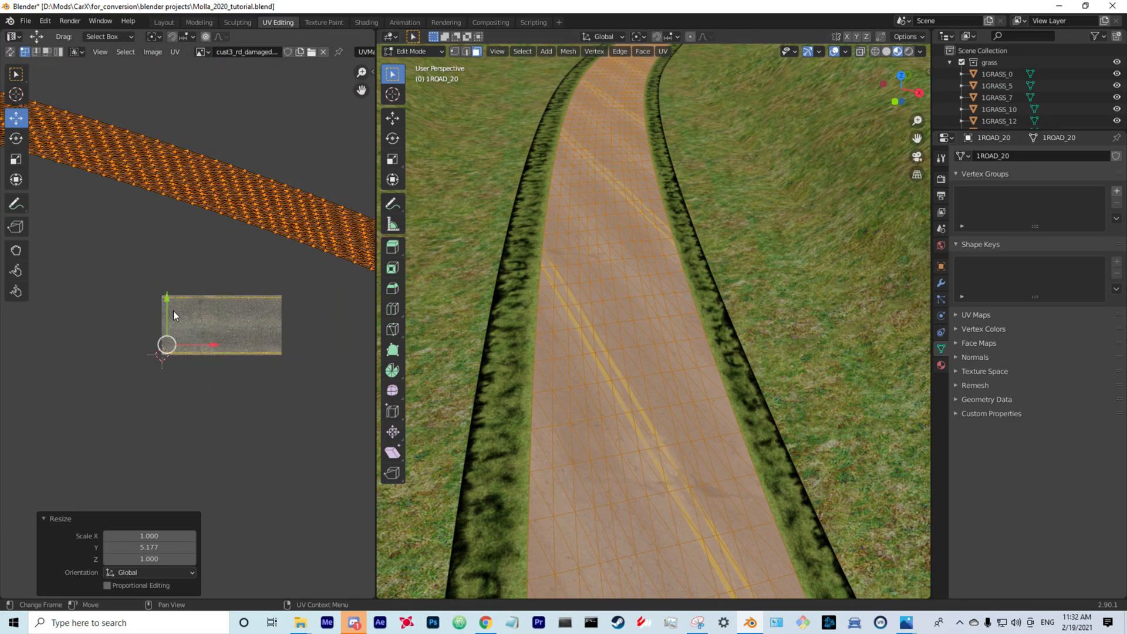
{"action": "left_click_drag", "start_coordinate": [167, 297], "coordinate": [167, 370]}
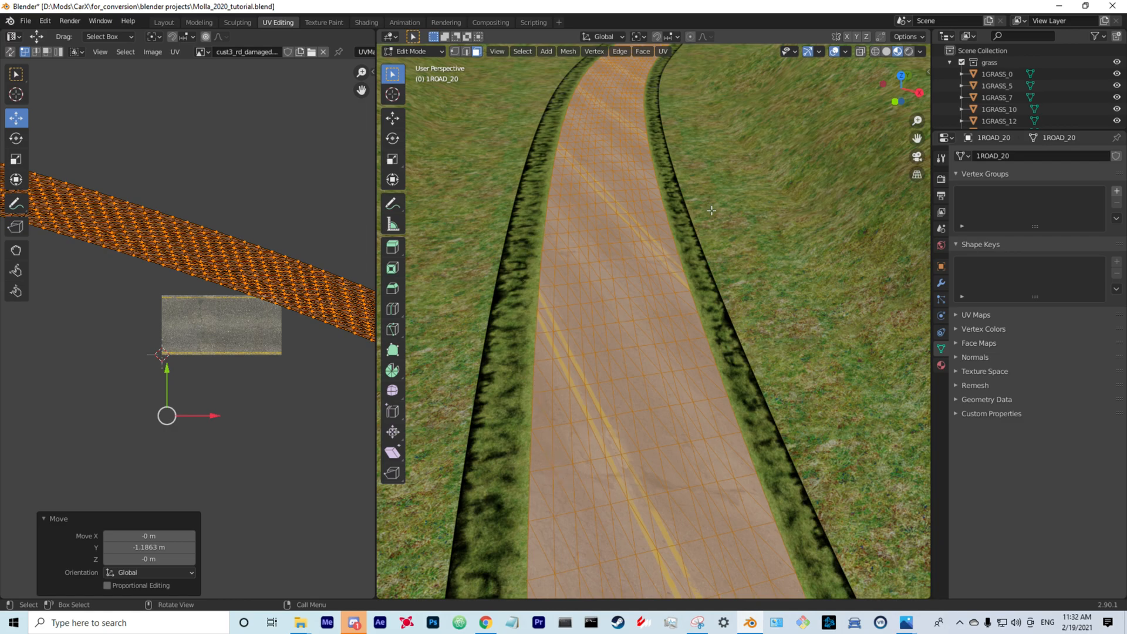
{"action": "middle_click_drag", "start_coordinate": [584, 355], "coordinate": [570, 352]}
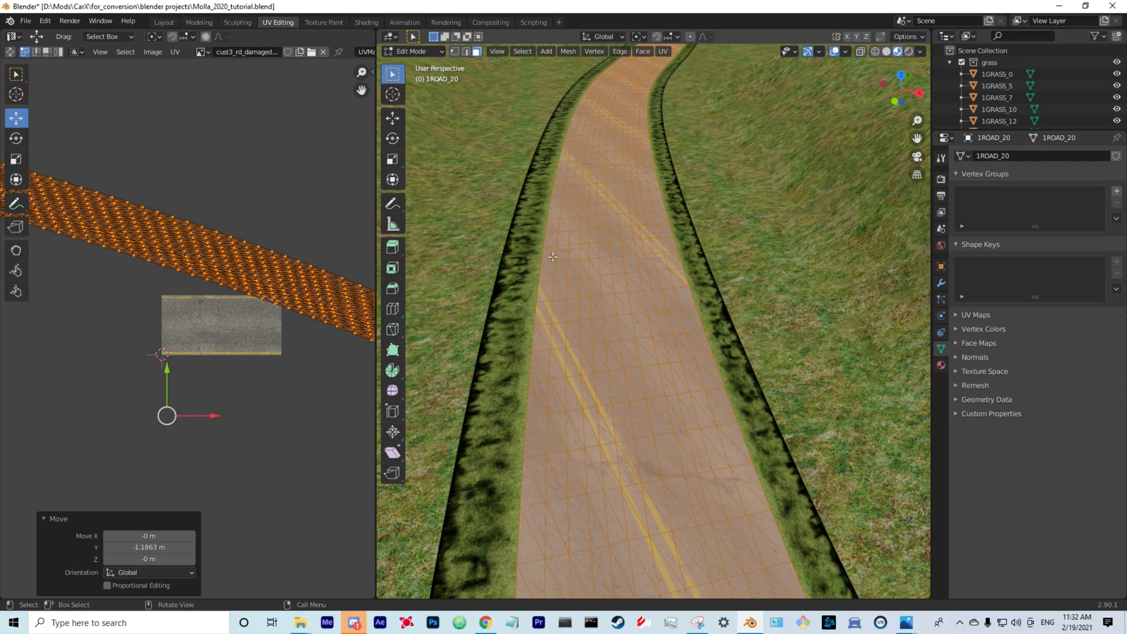
{"action": "key", "text": "Tab"}
{"action": "key", "text": "Tab"}
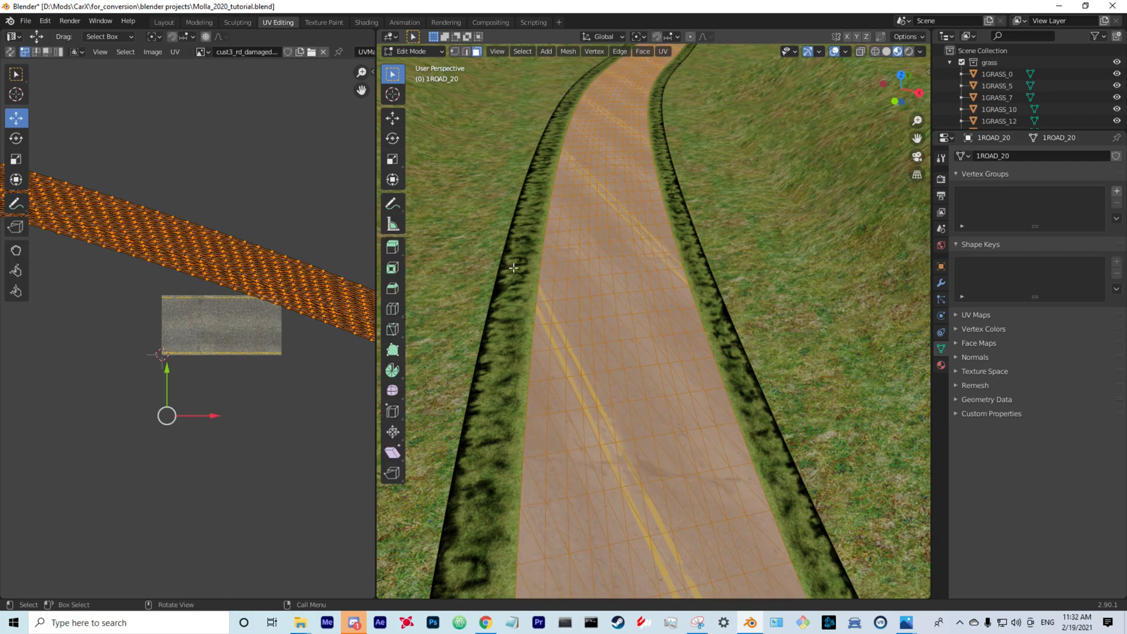
- Replace the full face selection with one straight section of the road, including the missed triangle at its corner
{"action": "left_click", "coordinate": [473, 226]}
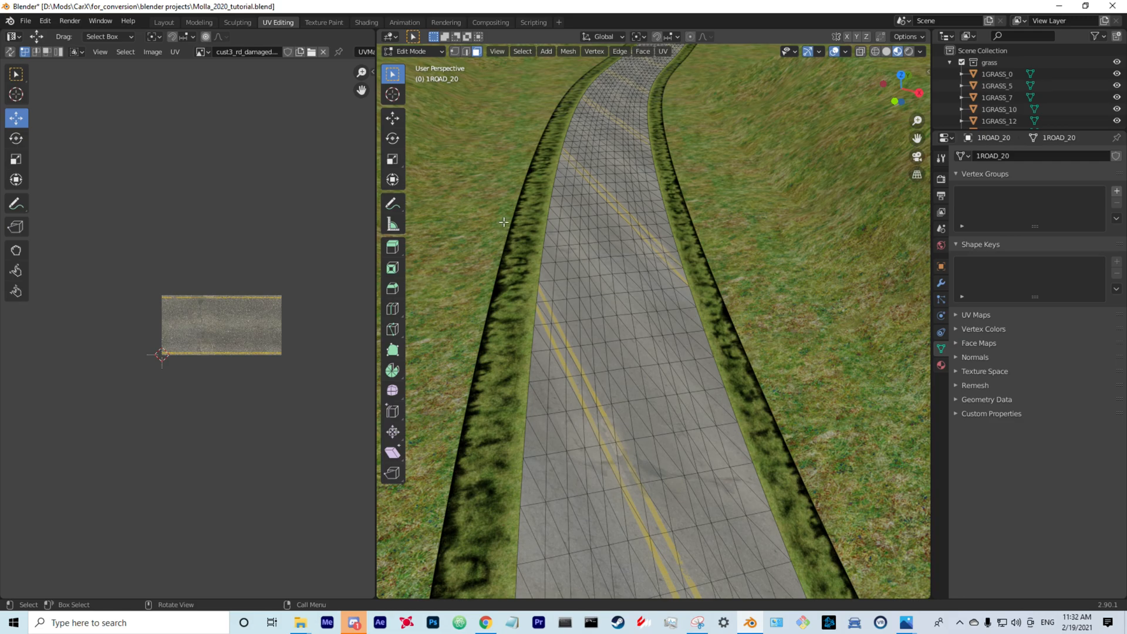
{"action": "middle_click_drag", "start_coordinate": [524, 211], "coordinate": [520, 250]}
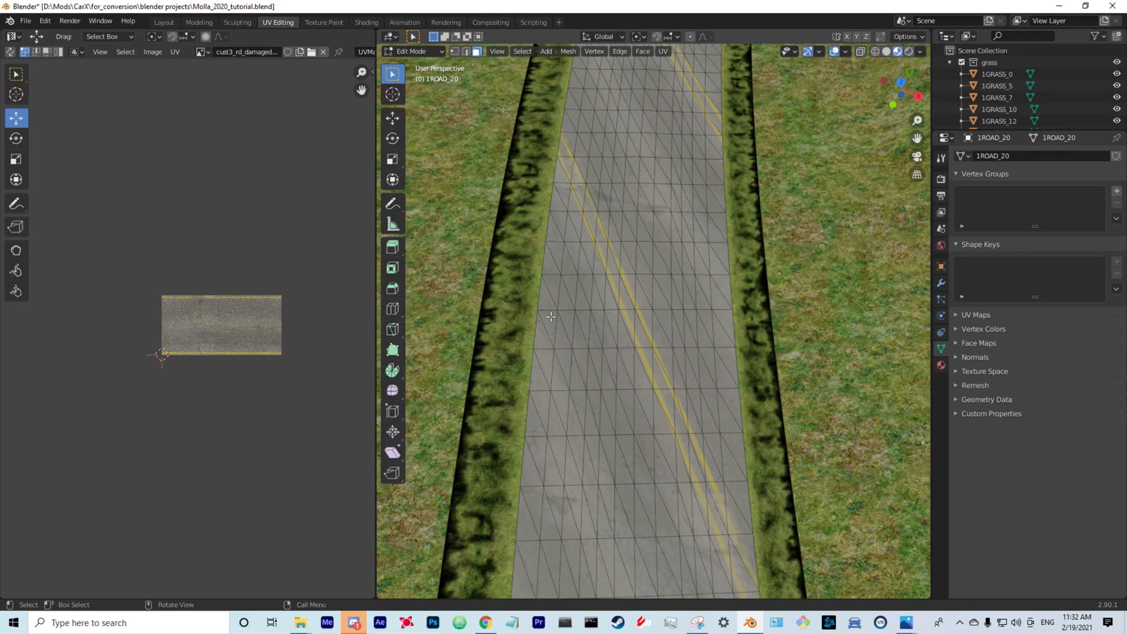
{"action": "left_click_drag", "start_coordinate": [530, 224], "coordinate": [759, 446]}
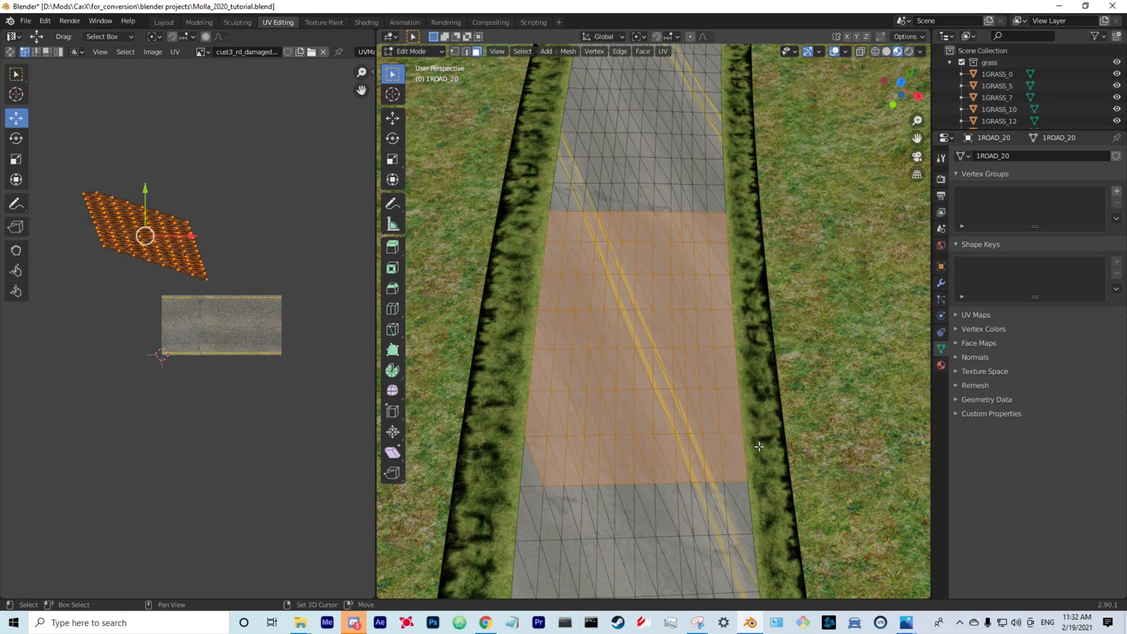
{"action": "left_click", "coordinate": [528, 479], "text": "shift"}
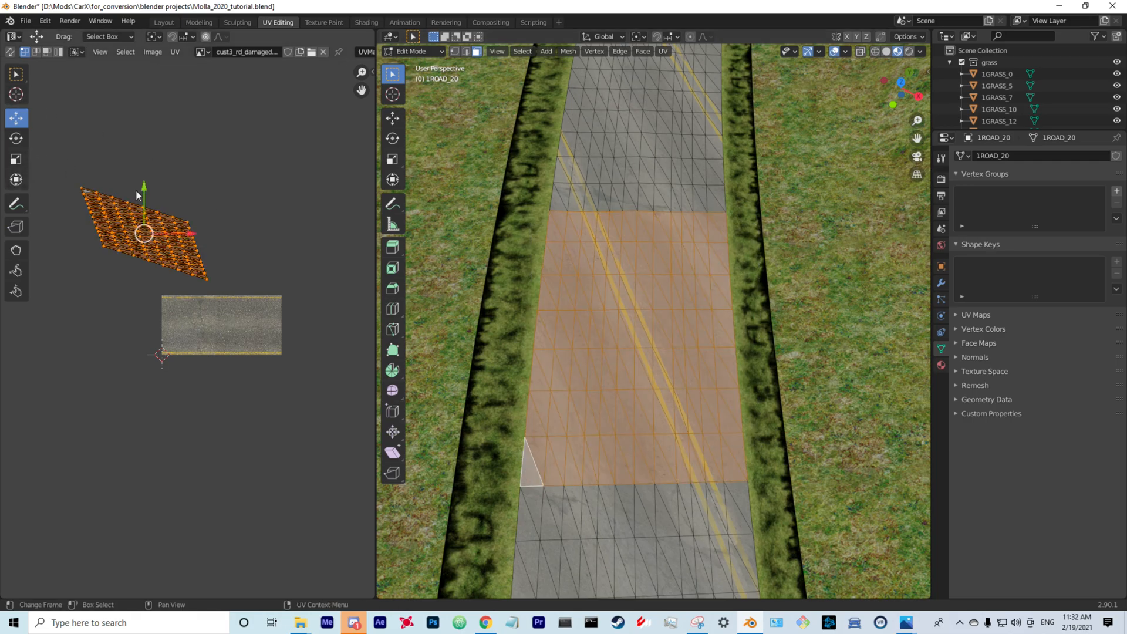
- Move the section's UVs onto the texture, about -1.3725 m in Y and 1.1667 m in X, and rotate them about -17.2°
{"action": "left_click_drag", "start_coordinate": [145, 190], "coordinate": [151, 271]}
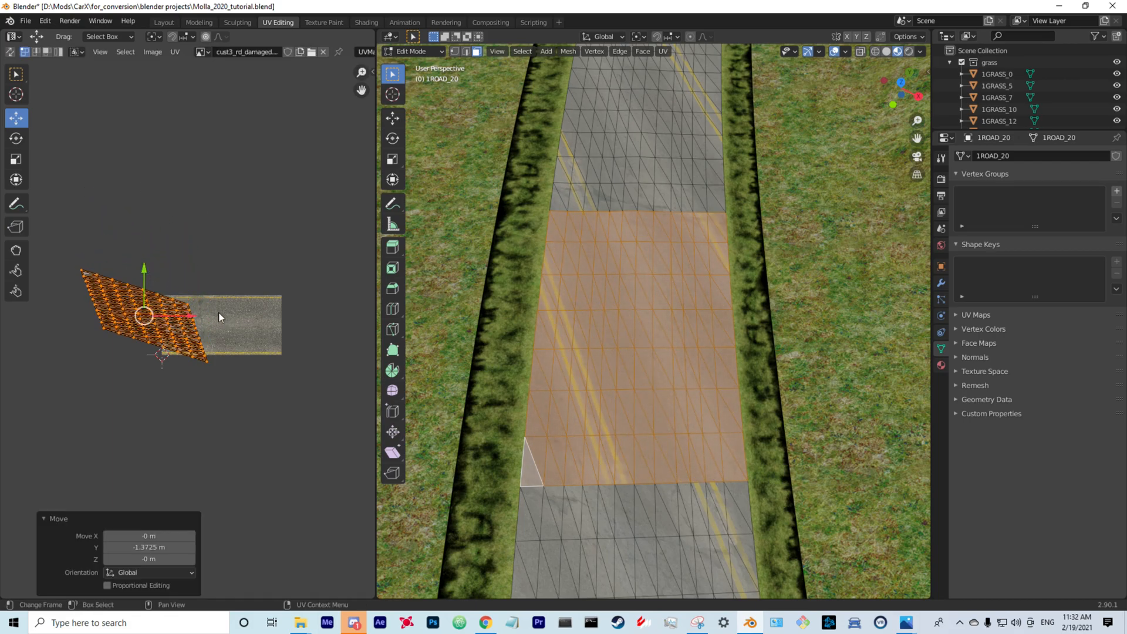
{"action": "left_click_drag", "start_coordinate": [194, 317], "coordinate": [263, 317]}
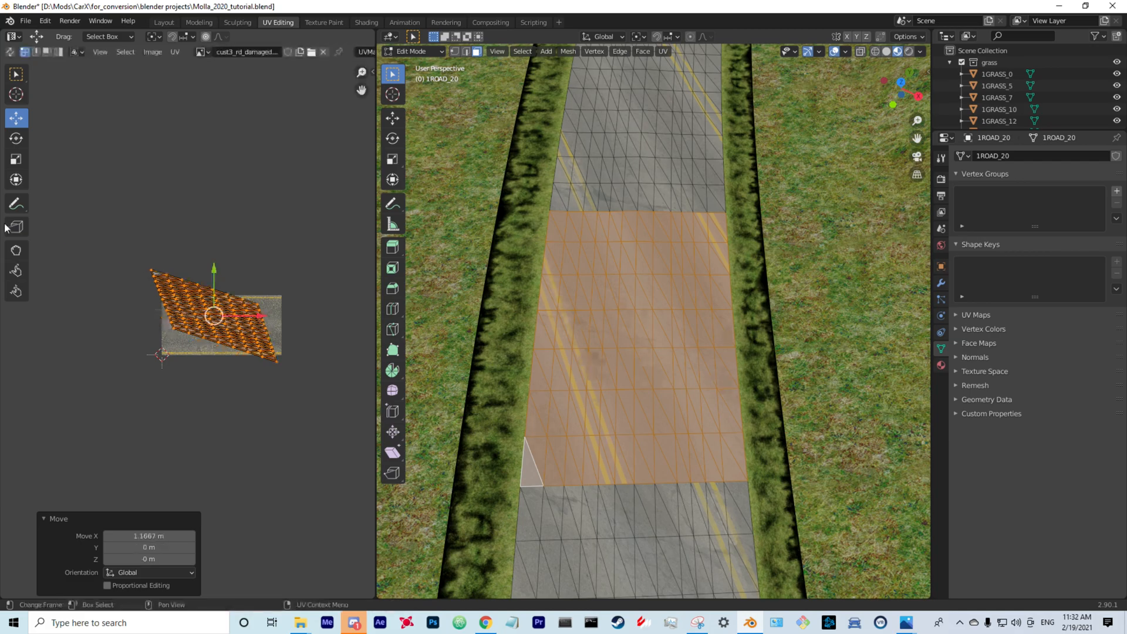
{"action": "left_click", "coordinate": [17, 144]}
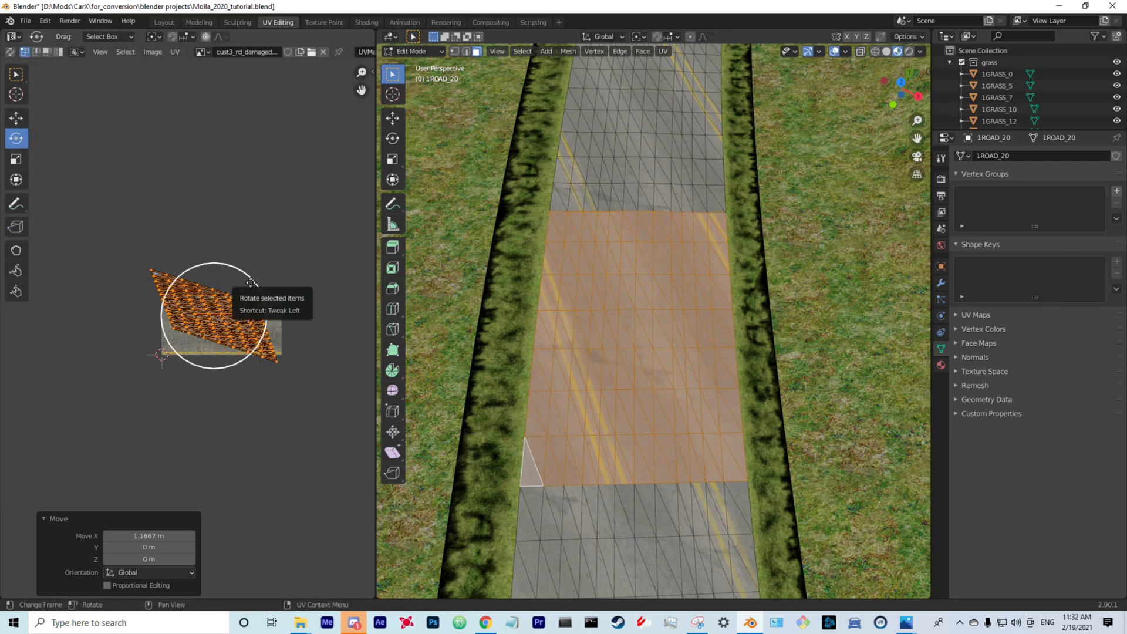
{"action": "left_click_drag", "start_coordinate": [249, 285], "coordinate": [243, 266]}
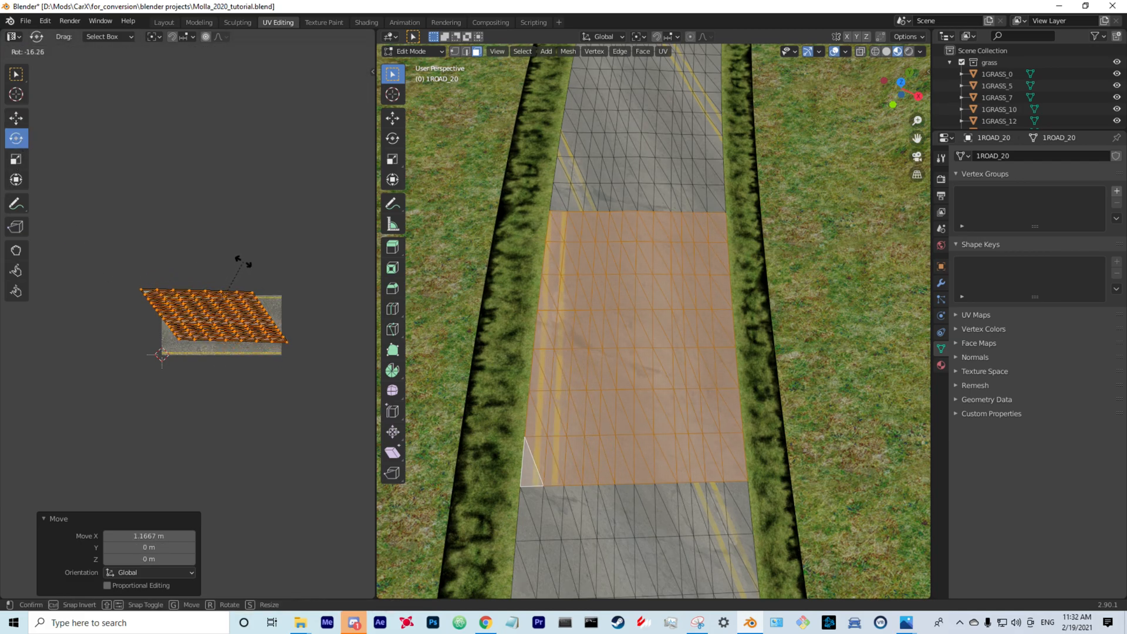
{"action": "left_click", "coordinate": [241, 261]}
- Nudge the section's UVs down and scale them about 1.190 in Y to fit the yellow lines to the road edges, then deselect the faces
{"action": "left_click", "coordinate": [16, 118]}
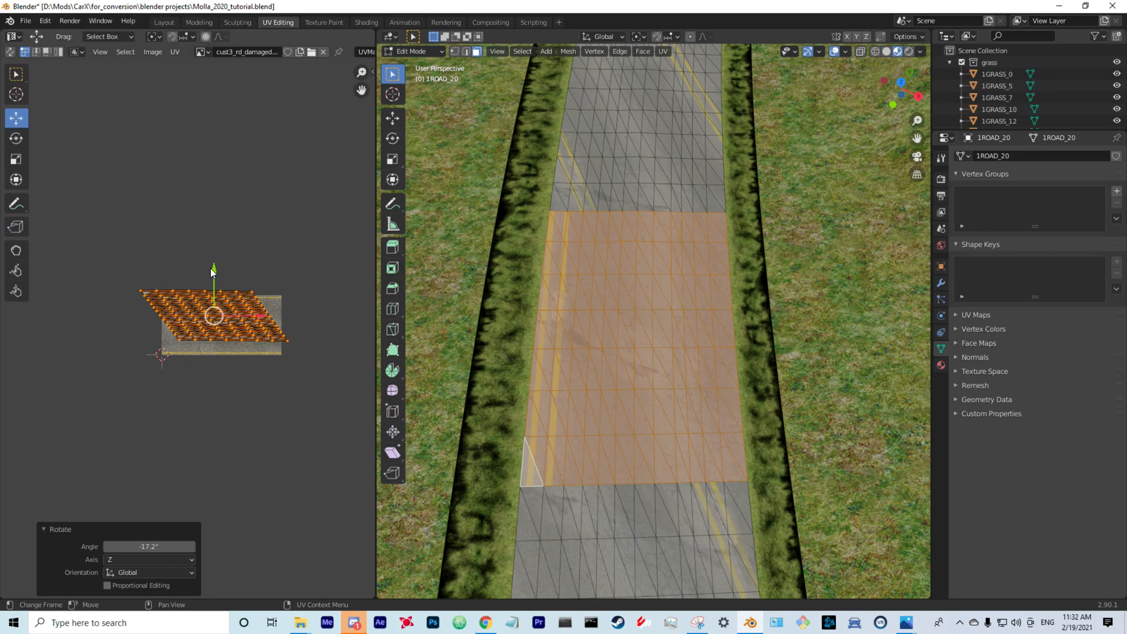
{"action": "left_click_drag", "start_coordinate": [213, 271], "coordinate": [216, 278]}
{"action": "left_click", "coordinate": [17, 162]}
{"action": "scroll", "coordinate": [224, 275], "scroll_direction": "up", "scroll_amount": 4}
{"action": "middle_click_drag", "start_coordinate": [283, 281], "coordinate": [198, 287]}
{"action": "mouse_move", "coordinate": [168, 268]}
{"action": "left_mouse_down"}
{"action": "mouse_move", "coordinate": [170, 281]}
{"action": "mouse_move", "coordinate": [169, 268]}
{"action": "left_mouse_up"}
{"action": "left_click", "coordinate": [12, 121]}
{"action": "left_click", "coordinate": [16, 158]}
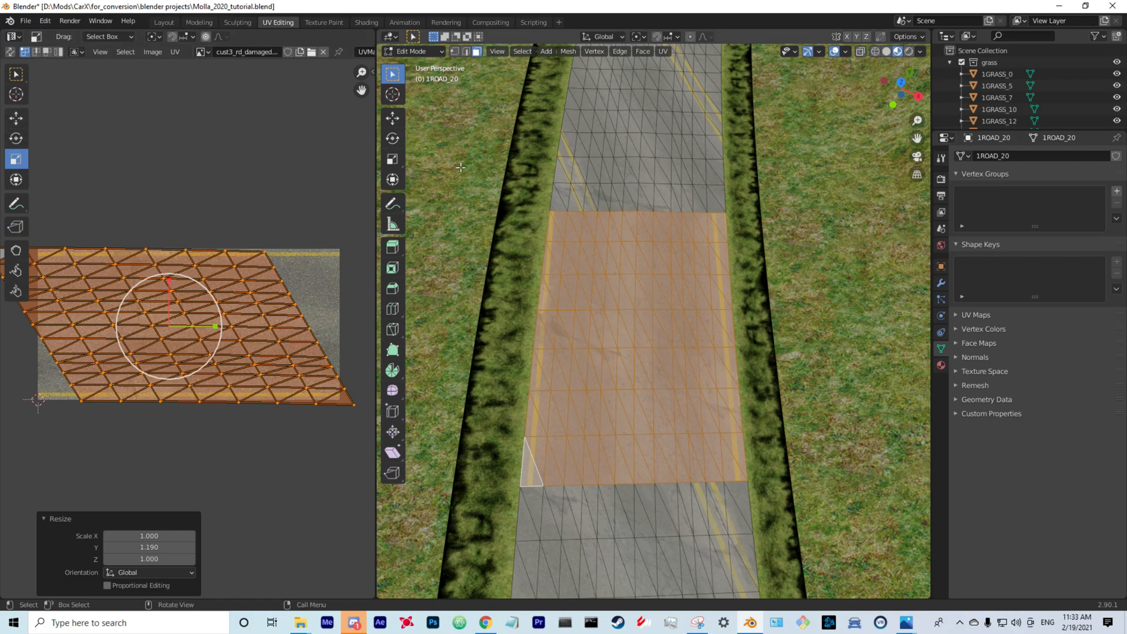
{"action": "middle_click_drag", "start_coordinate": [550, 249], "coordinate": [508, 226]}
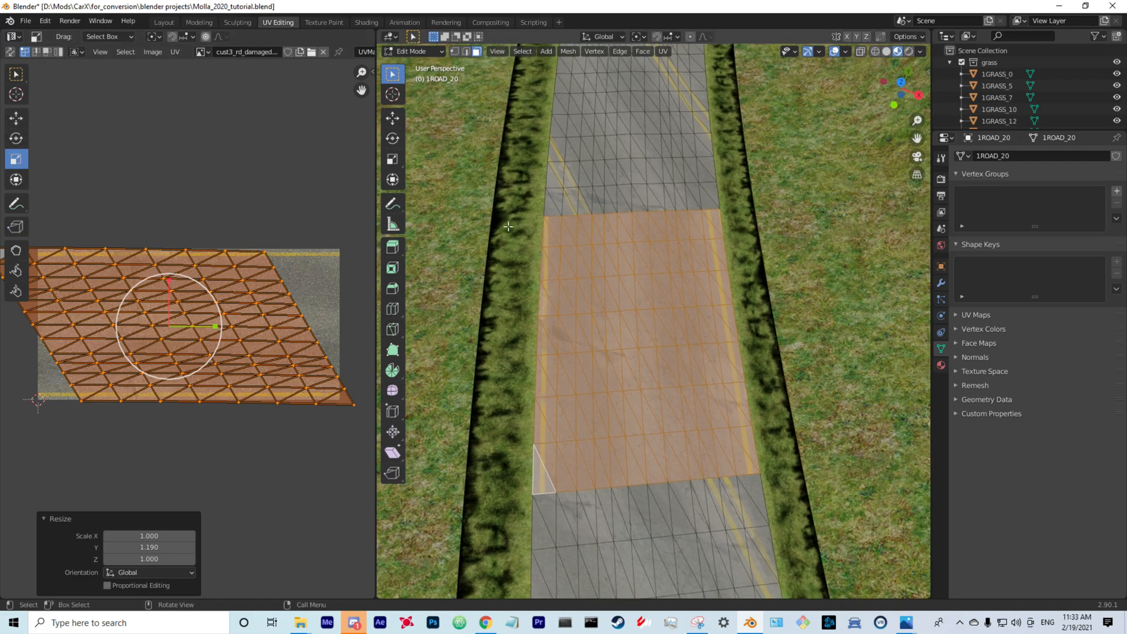
{"action": "left_click", "coordinate": [455, 170]}
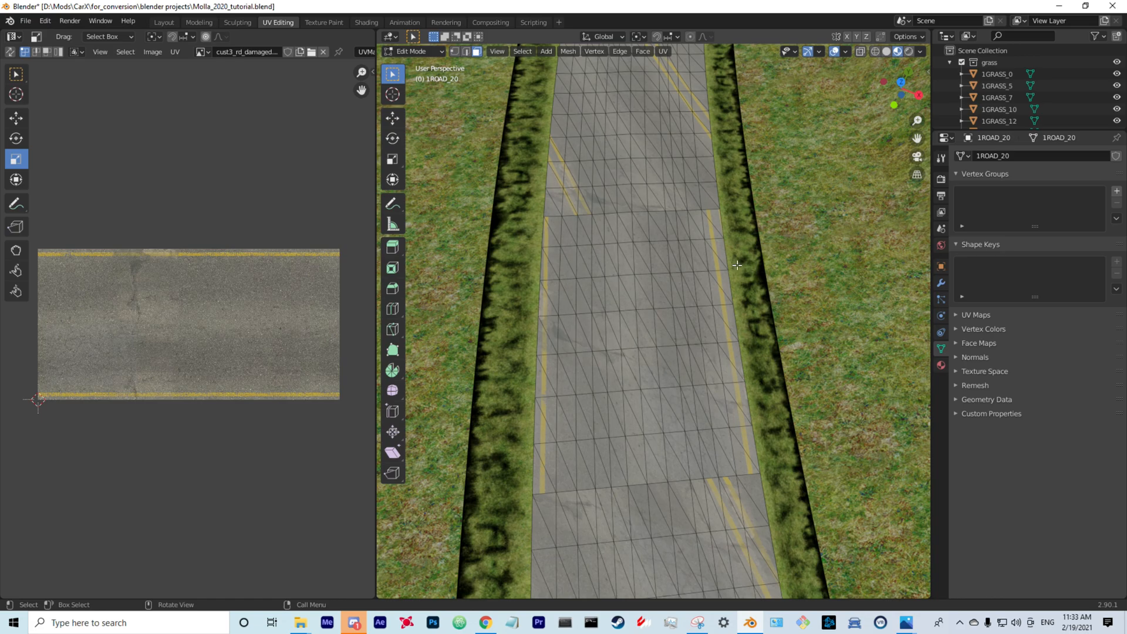
- Examine the fitted section's yellow lines and its seams with the neighbouring parts of 1ROAD_20 from several angles
{"action": "middle_click_drag", "start_coordinate": [706, 322], "coordinate": [734, 256]}
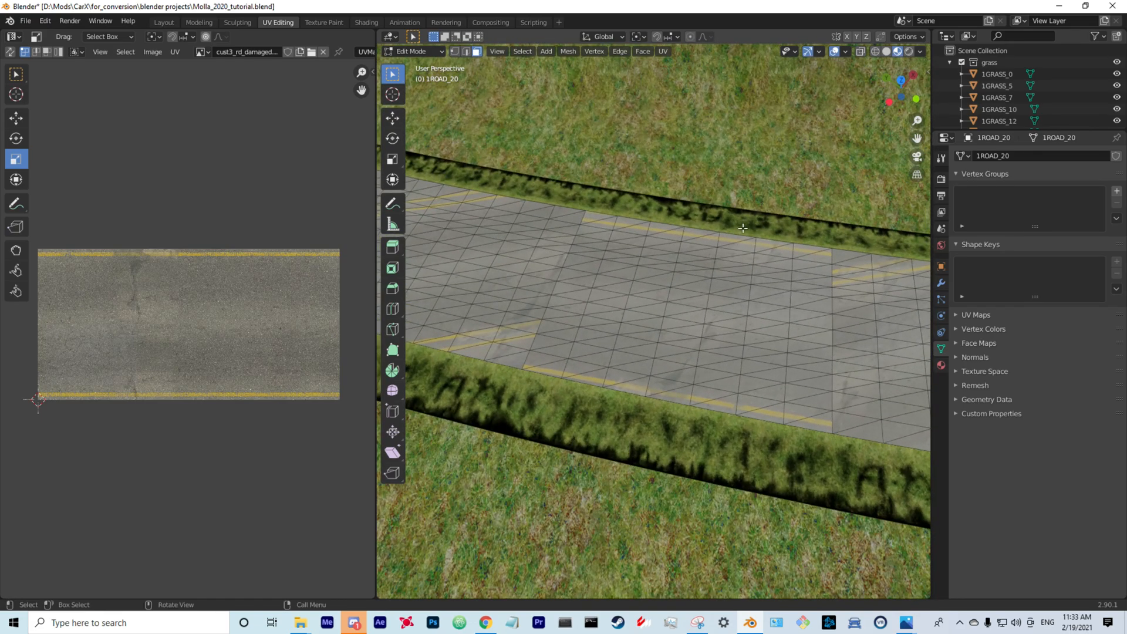
{"action": "middle_click_drag", "start_coordinate": [756, 350], "coordinate": [638, 317]}
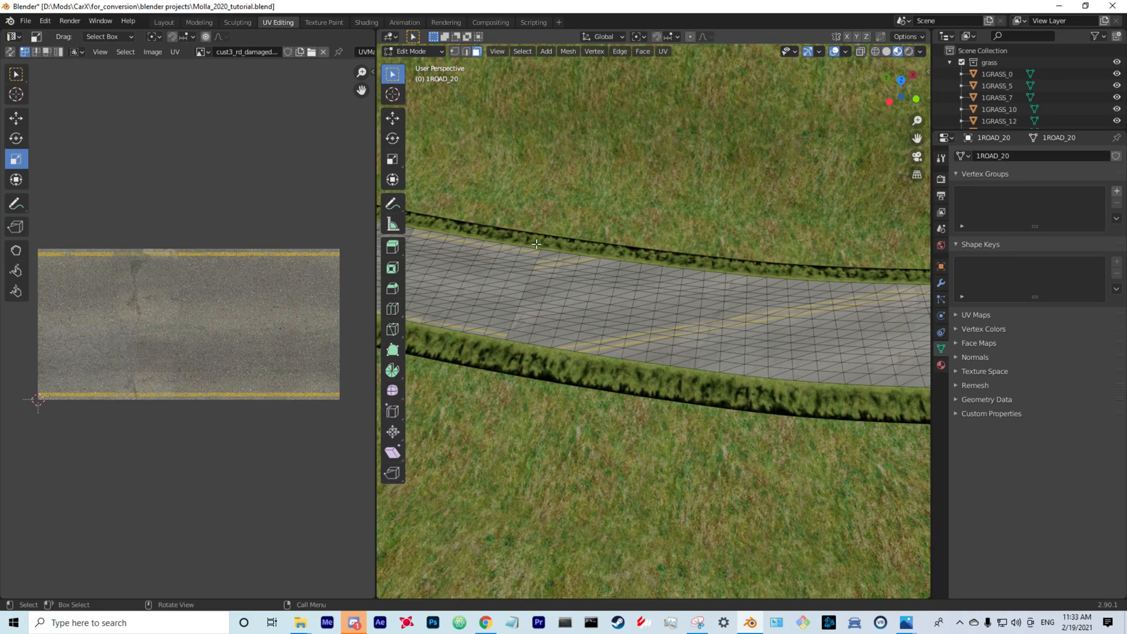
{"action": "middle_click_drag", "start_coordinate": [836, 291], "coordinate": [677, 337]}
{"action": "scroll", "coordinate": [676, 338], "scroll_direction": "down", "scroll_amount": 5}
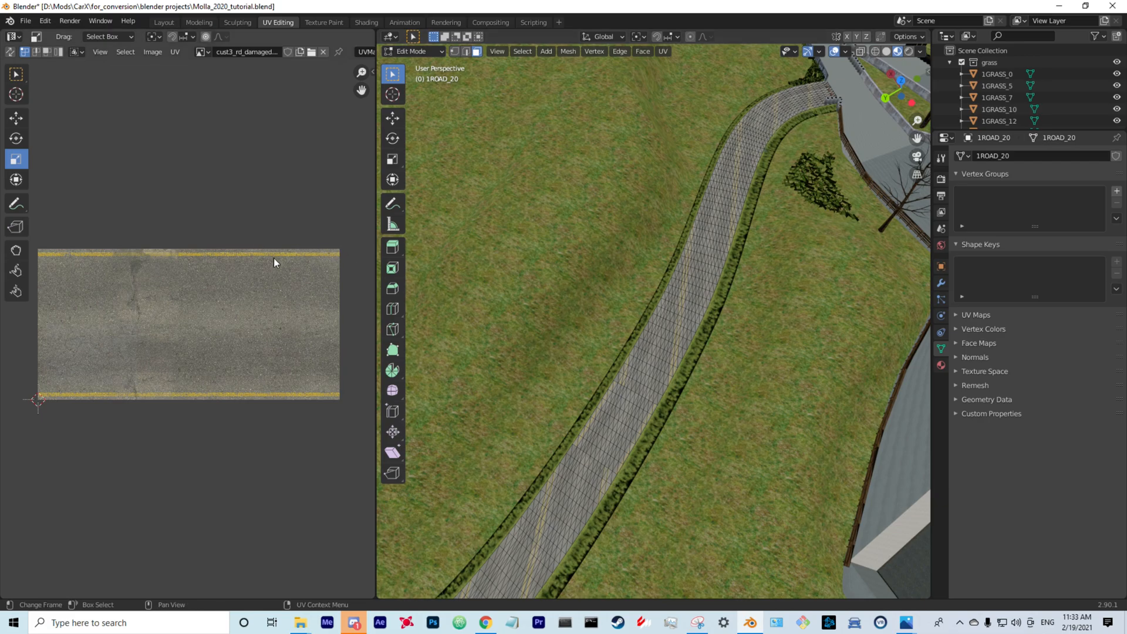
{"action": "middle_click_drag", "start_coordinate": [587, 293], "coordinate": [636, 292]}
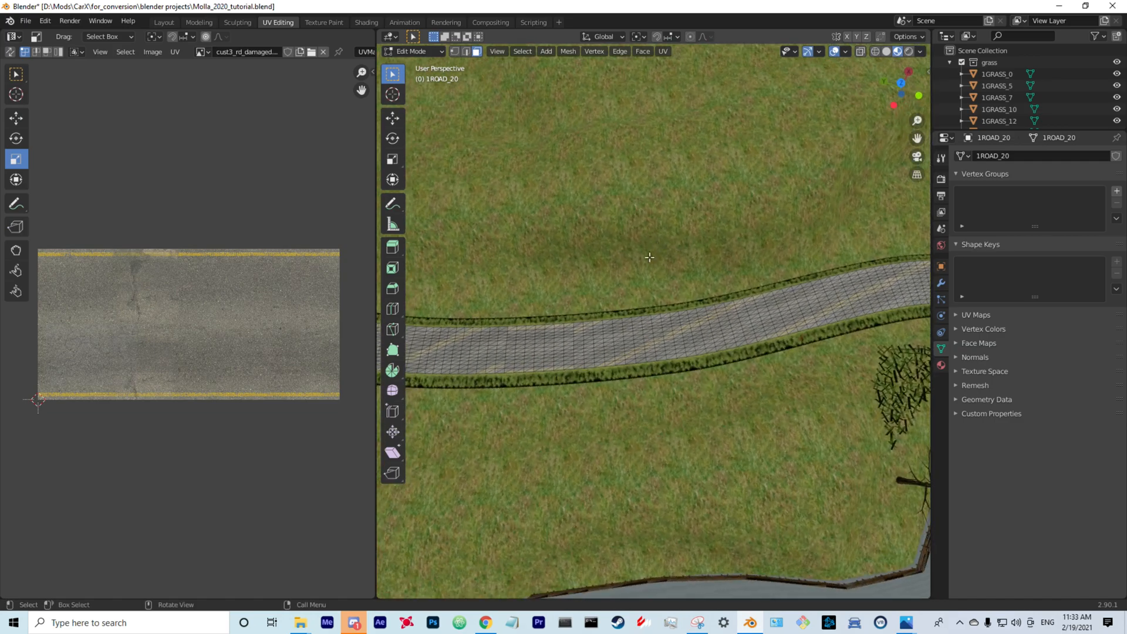
{"action": "scroll", "coordinate": [637, 292], "scroll_direction": "up", "scroll_amount": 3}
{"action": "scroll", "coordinate": [637, 292], "scroll_direction": "up", "scroll_amount": 8}
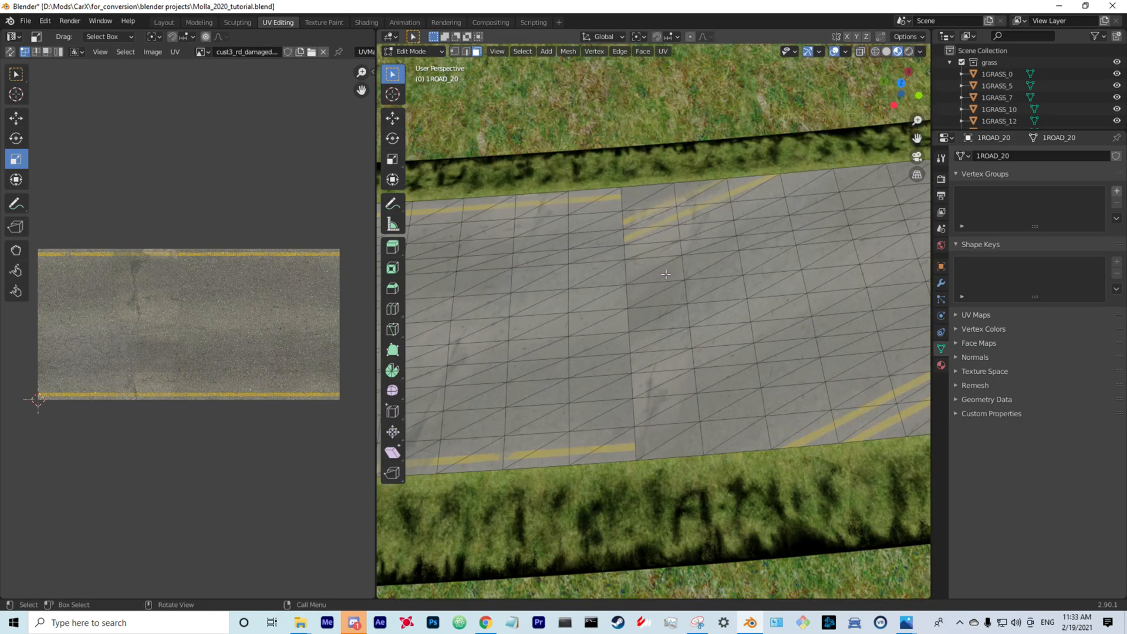
{"action": "middle_click_drag", "start_coordinate": [661, 274], "coordinate": [761, 329]}
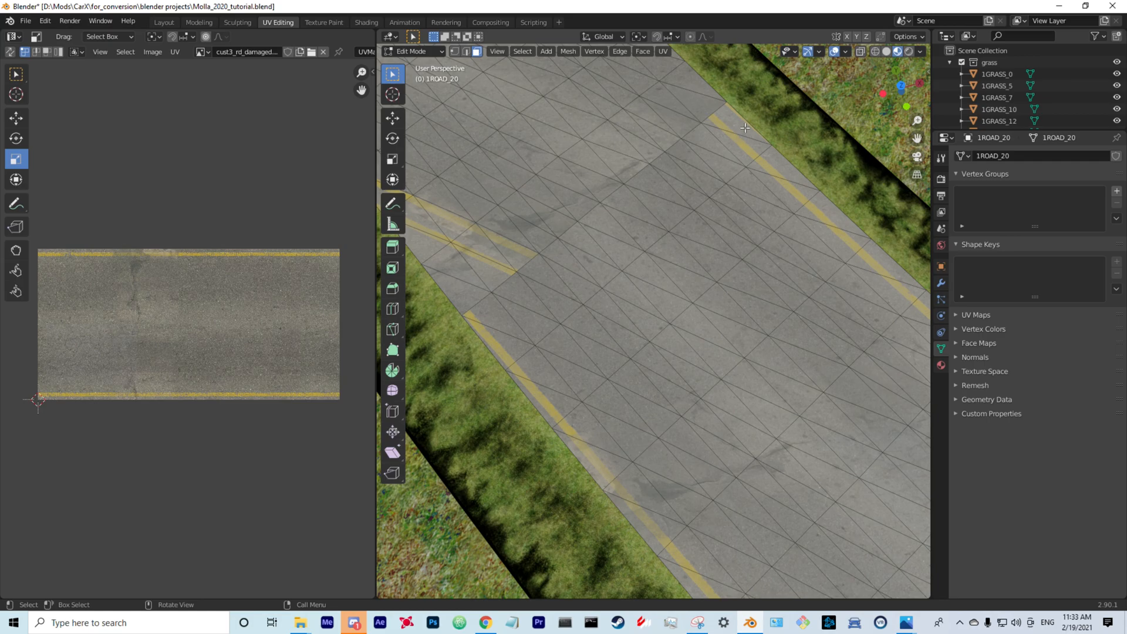
{"action": "middle_click_drag", "start_coordinate": [650, 229], "coordinate": [755, 275]}
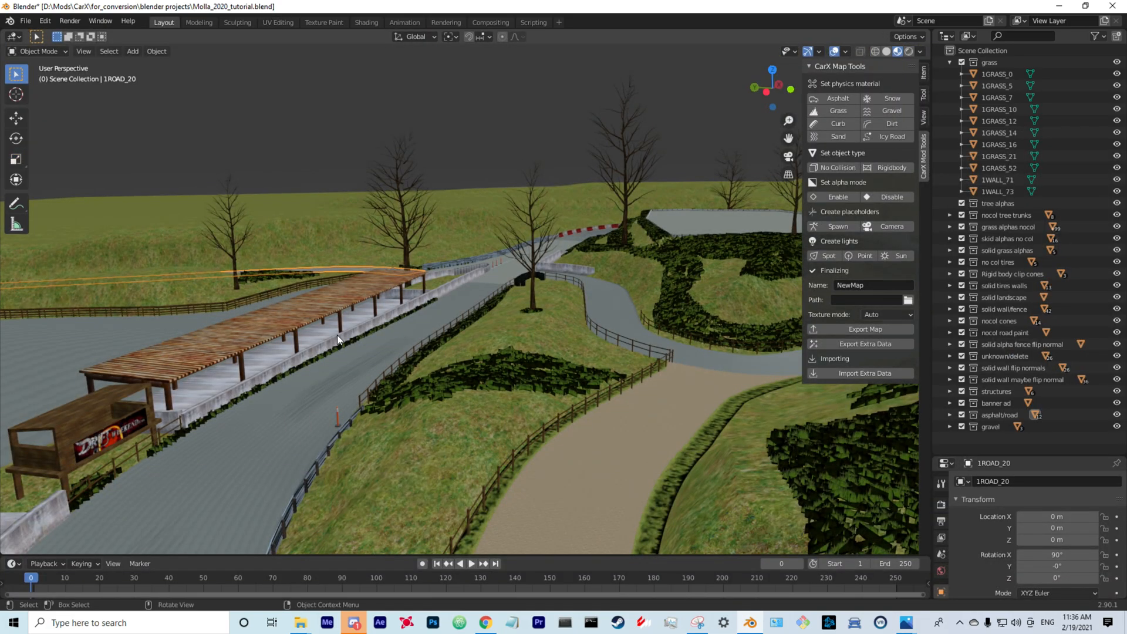
- Look over the textured track in the Layout workspace, including the grandstand, grass, gravel path and asphalt road
{"action": "middle_click_drag", "start_coordinate": [334, 298], "coordinate": [347, 439]}
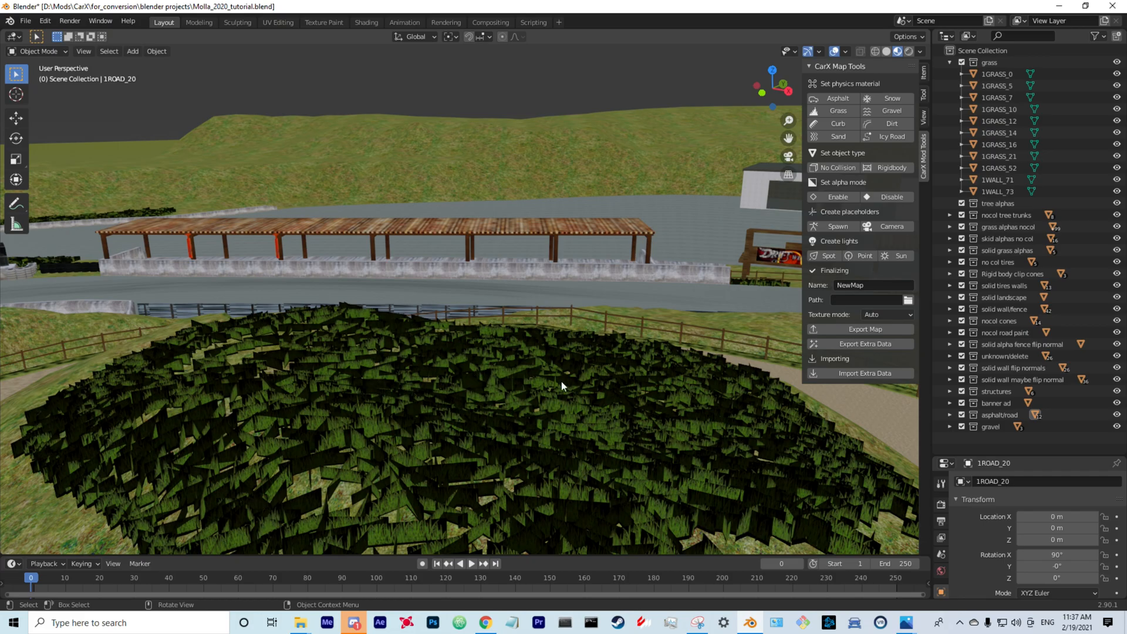
{"action": "middle_click_drag", "start_coordinate": [568, 385], "coordinate": [457, 406]}
{"action": "middle_click_drag", "start_coordinate": [667, 415], "coordinate": [505, 433]}
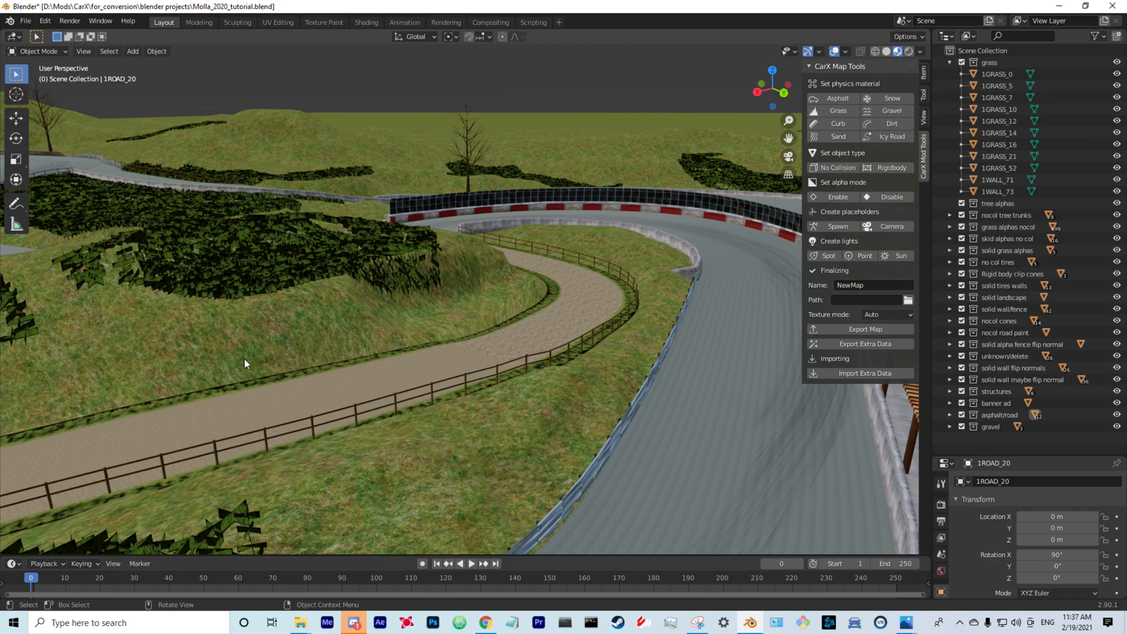
{"action": "middle_click_drag", "start_coordinate": [222, 361], "coordinate": [531, 353]}
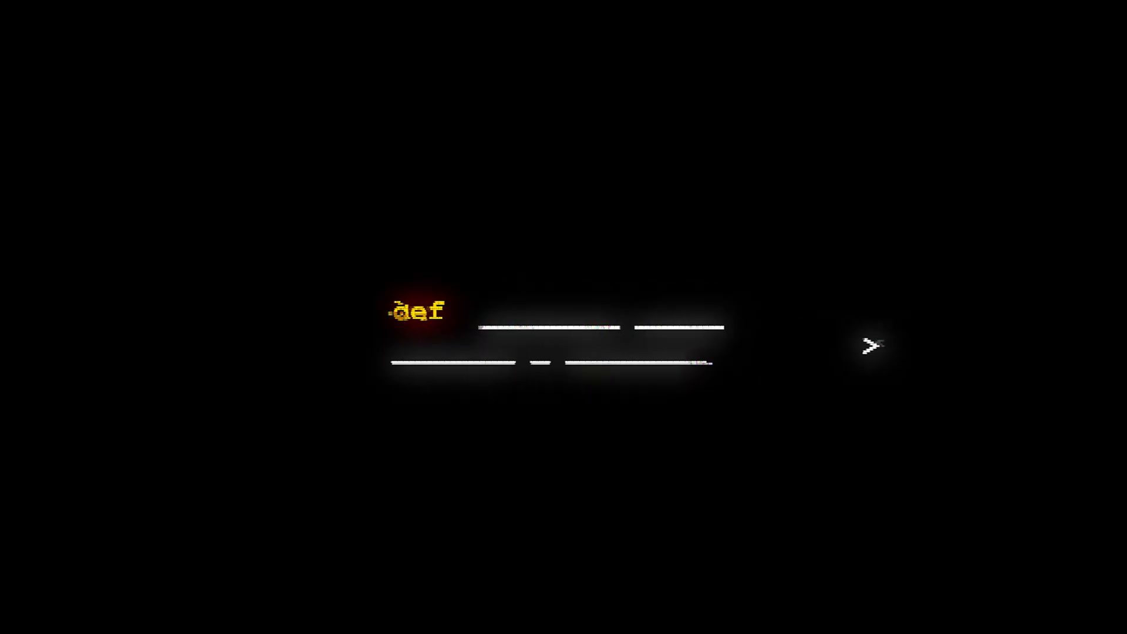